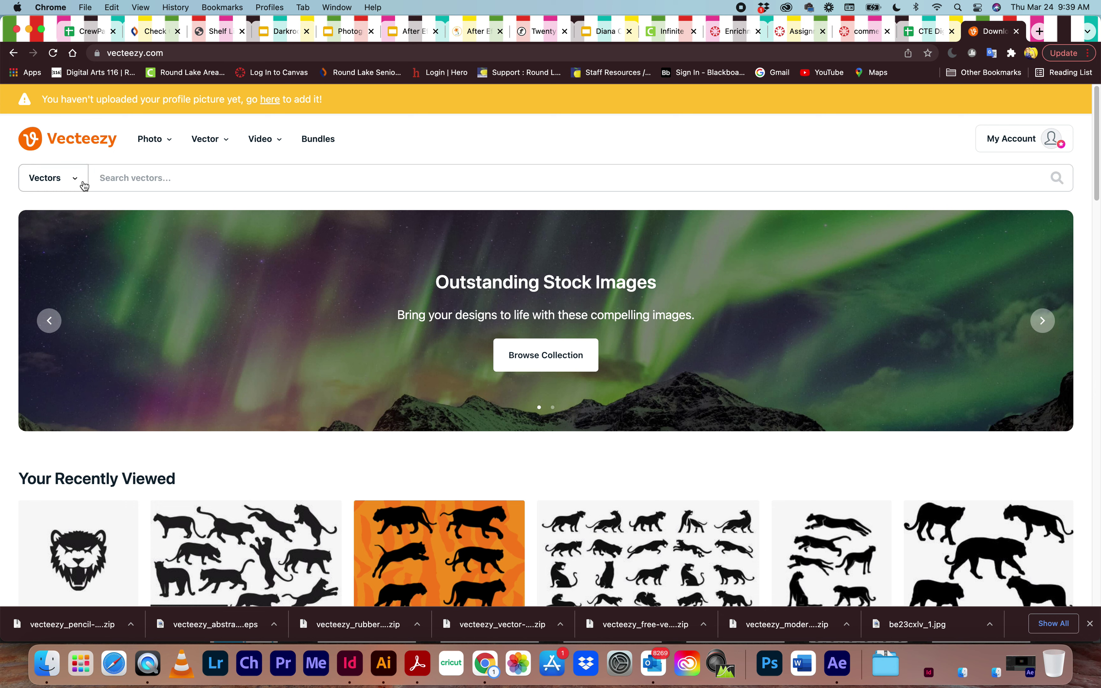
Search Vecteezy vectors for 'volleyball'.
{"action": "mouse_move", "coordinate": [153, 145]}
{"action": "type", "text": "volleyball"}
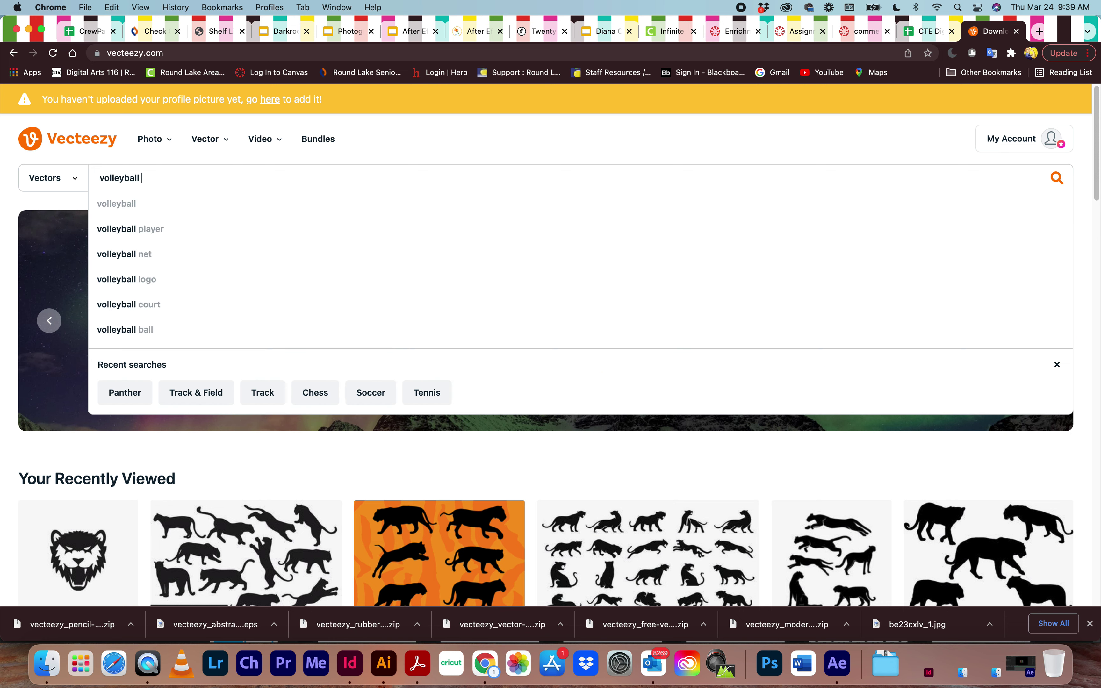
{"action": "key", "text": "Return"}
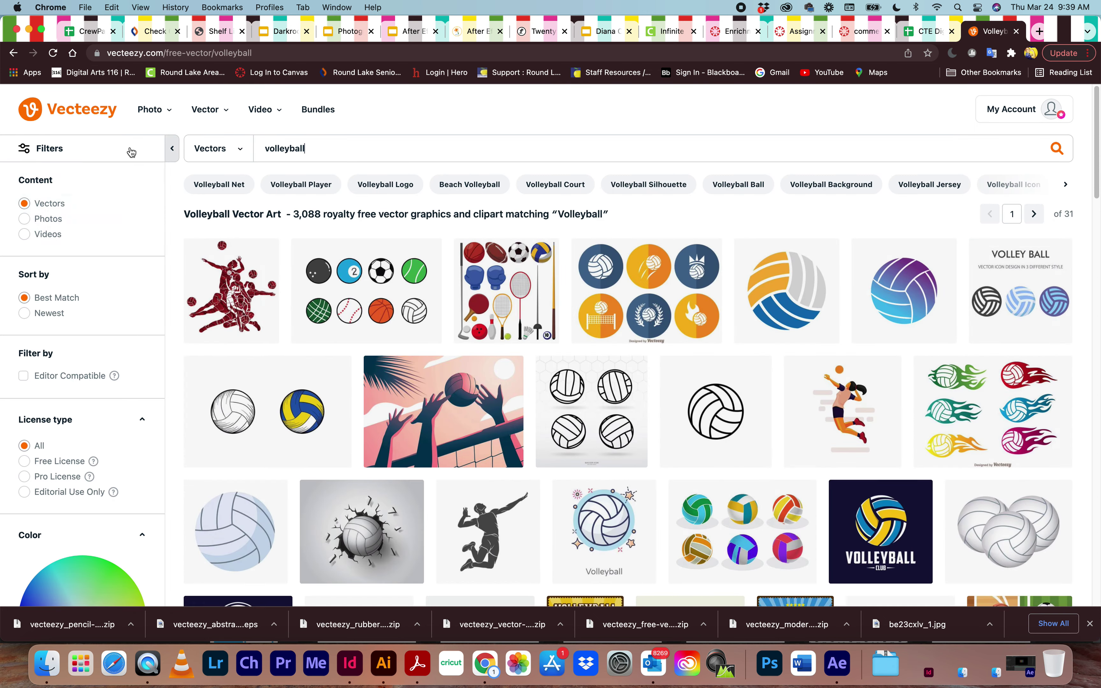
Browse the results, open the sports equipment icon set page, and select its URL.
{"action": "scroll", "coordinate": [683, 360], "scroll_direction": "down", "scroll_amount": 4}
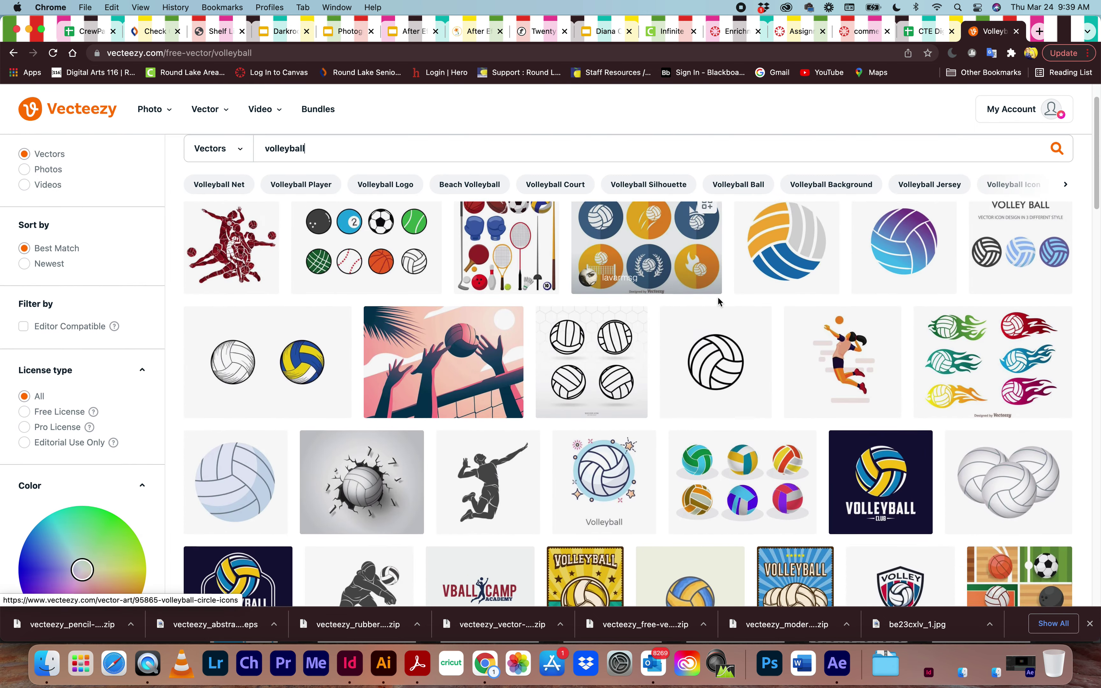
{"action": "scroll", "coordinate": [711, 407], "scroll_direction": "down", "scroll_amount": 1}
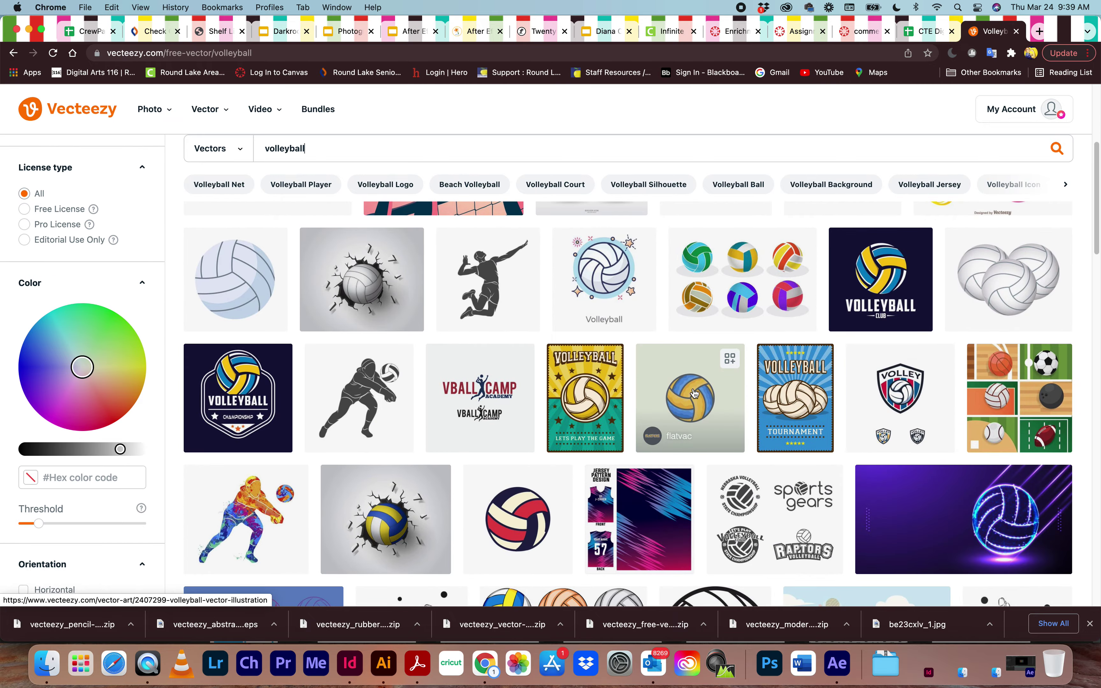
{"action": "scroll", "coordinate": [706, 376], "scroll_direction": "up", "scroll_amount": 5}
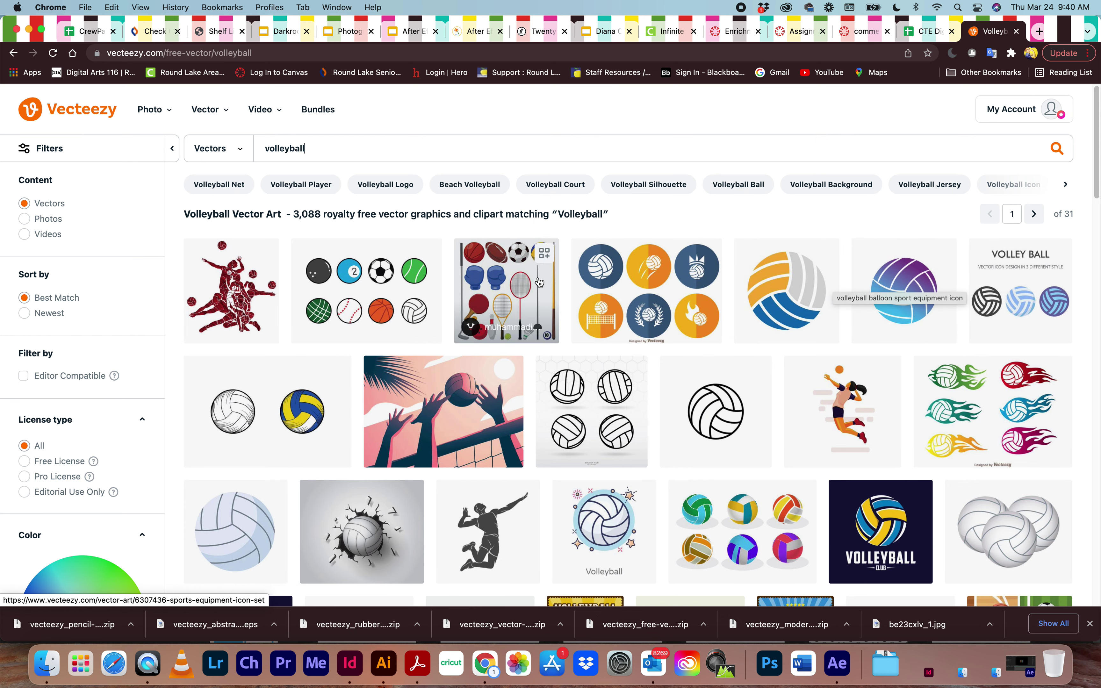
{"action": "left_click", "coordinate": [510, 277]}
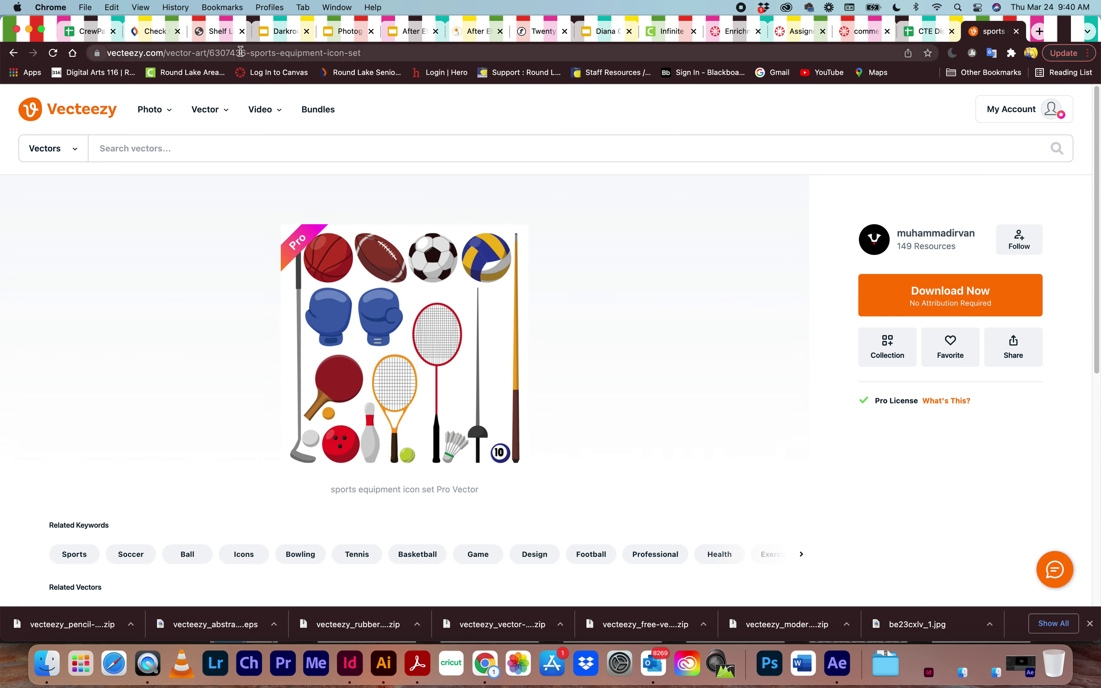
{"action": "left_click", "coordinate": [387, 53]}
{"action": "key", "text": "super+c"}
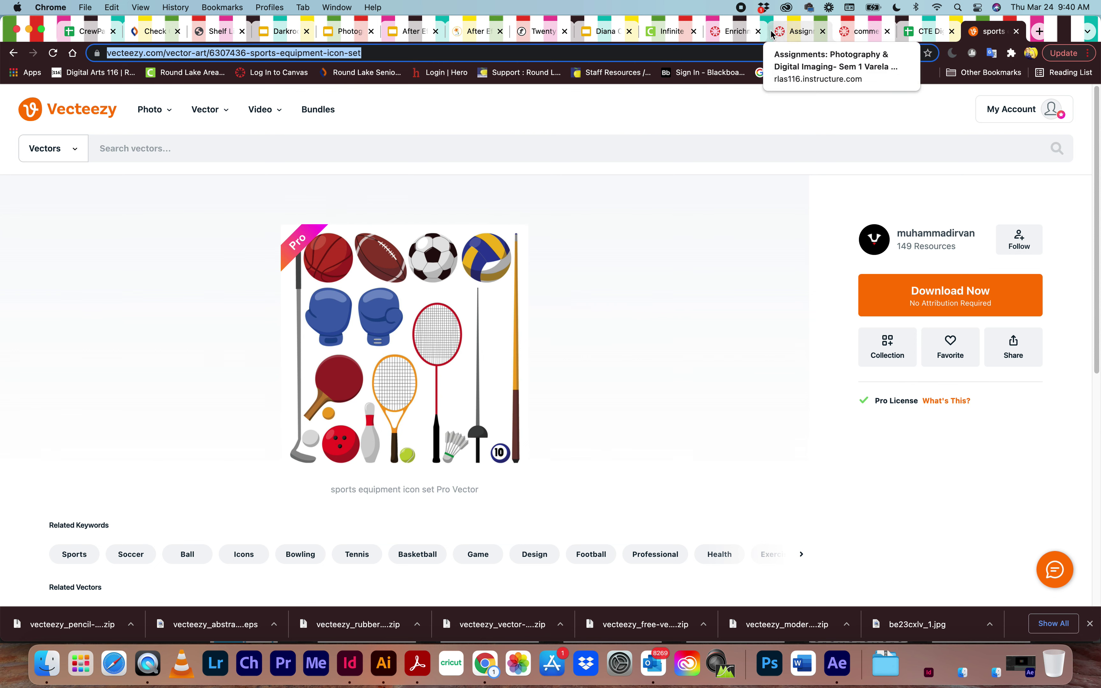
Go from Canvas Assignments to the Video & Animation 1 course and open its Google Doc for Graphic Requests.
{"action": "left_click", "coordinate": [800, 34]}
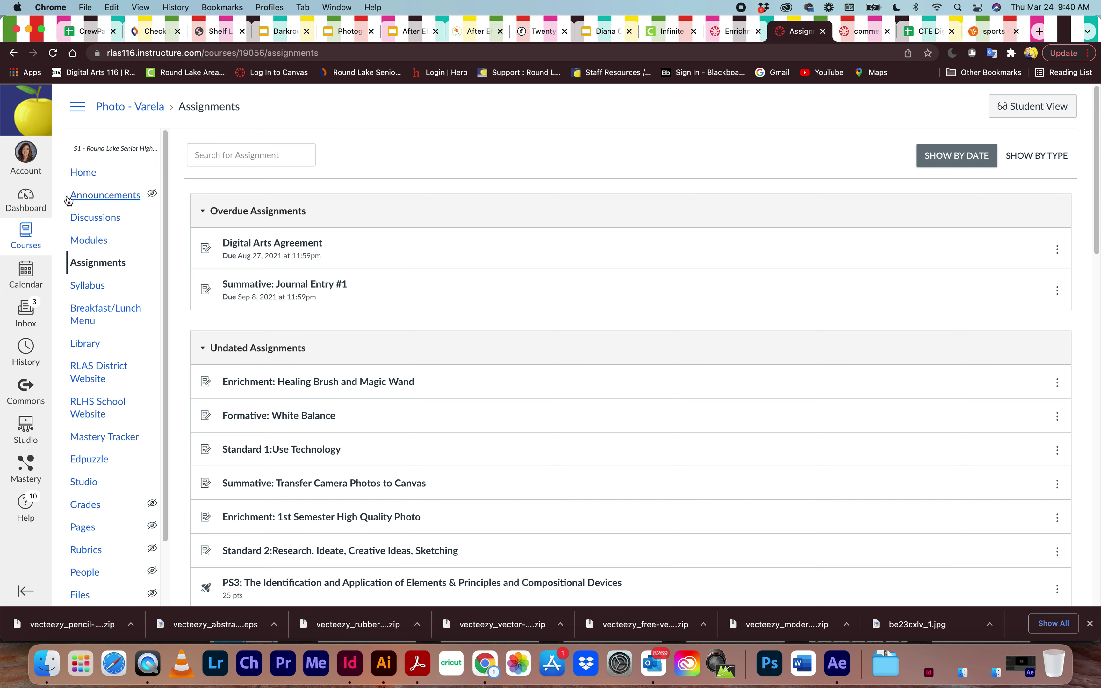
{"action": "left_click", "coordinate": [25, 234]}
{"action": "left_click", "coordinate": [118, 220]}
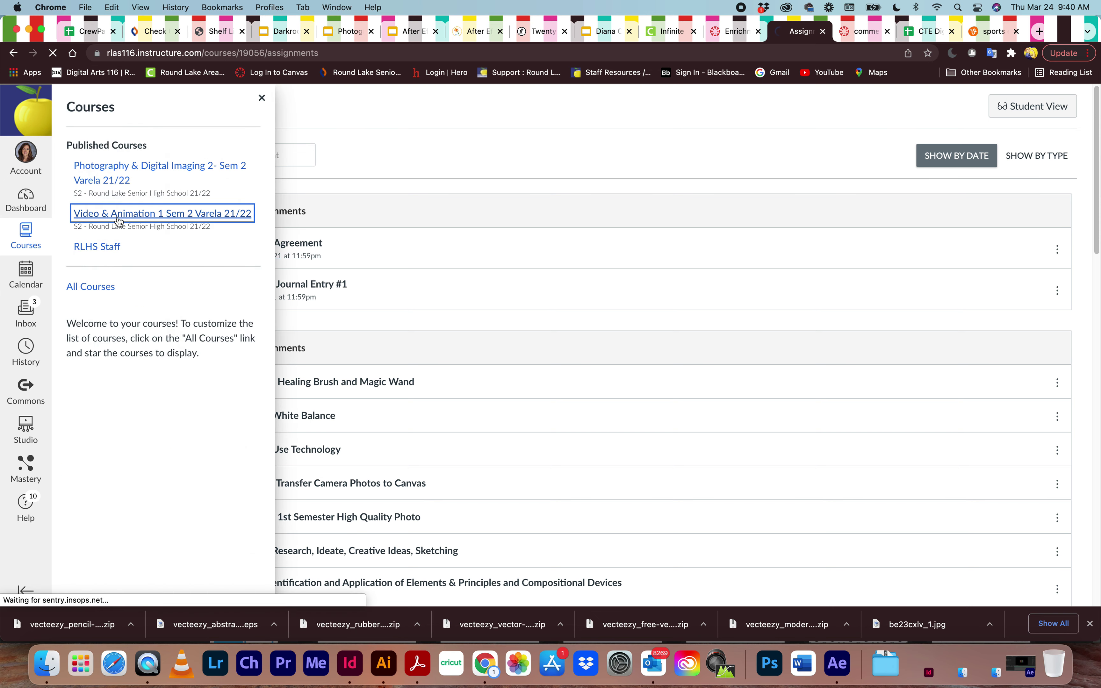
{"action": "scroll", "coordinate": [653, 365], "scroll_direction": "down", "scroll_amount": 10}
{"action": "scroll", "coordinate": [651, 360], "scroll_direction": "down", "scroll_amount": 10}
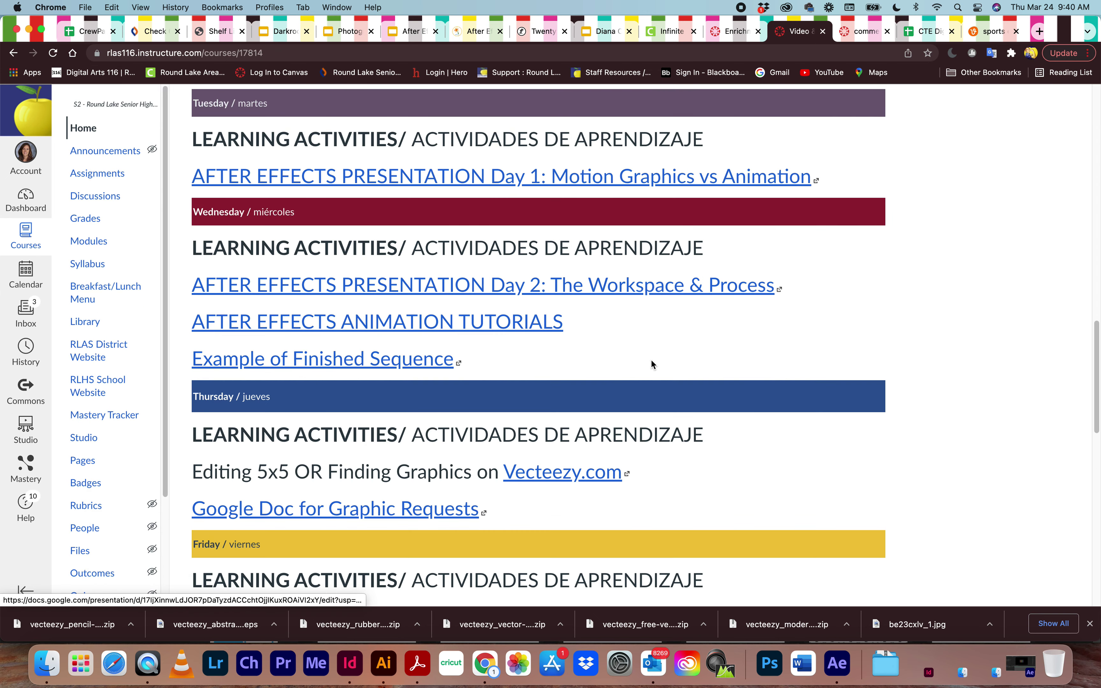
{"action": "left_click", "coordinate": [418, 400]}
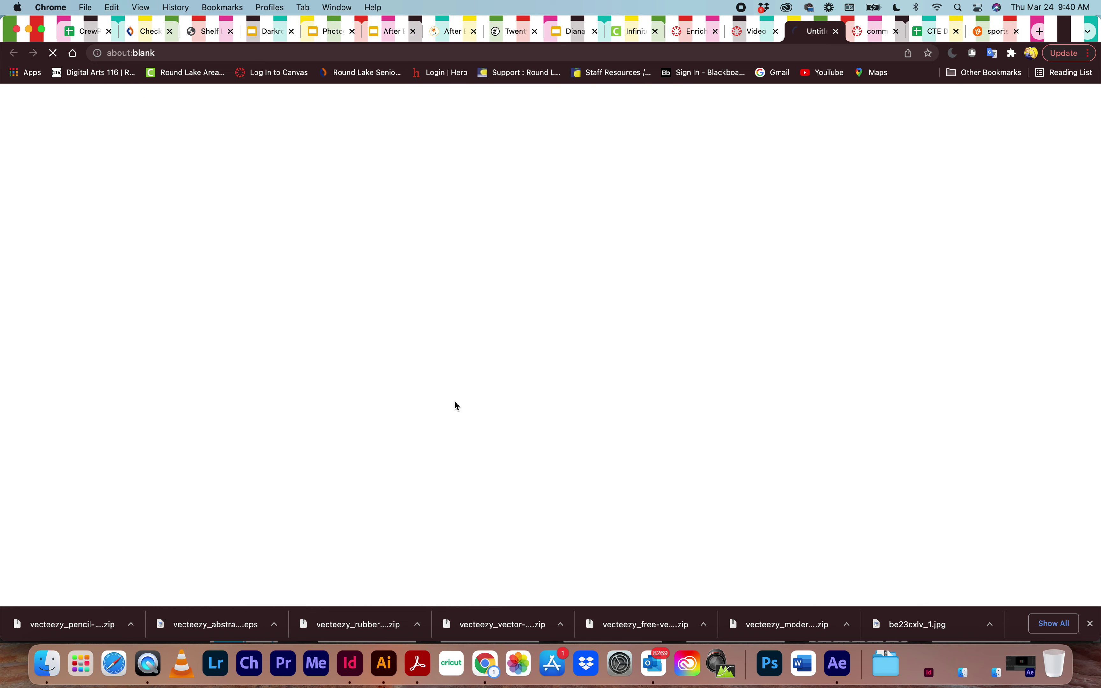
Paste the sports equipment icon set link into the new request row and enter the requester's name.
{"action": "left_click", "coordinate": [378, 521]}
{"action": "key", "text": "super+v"}
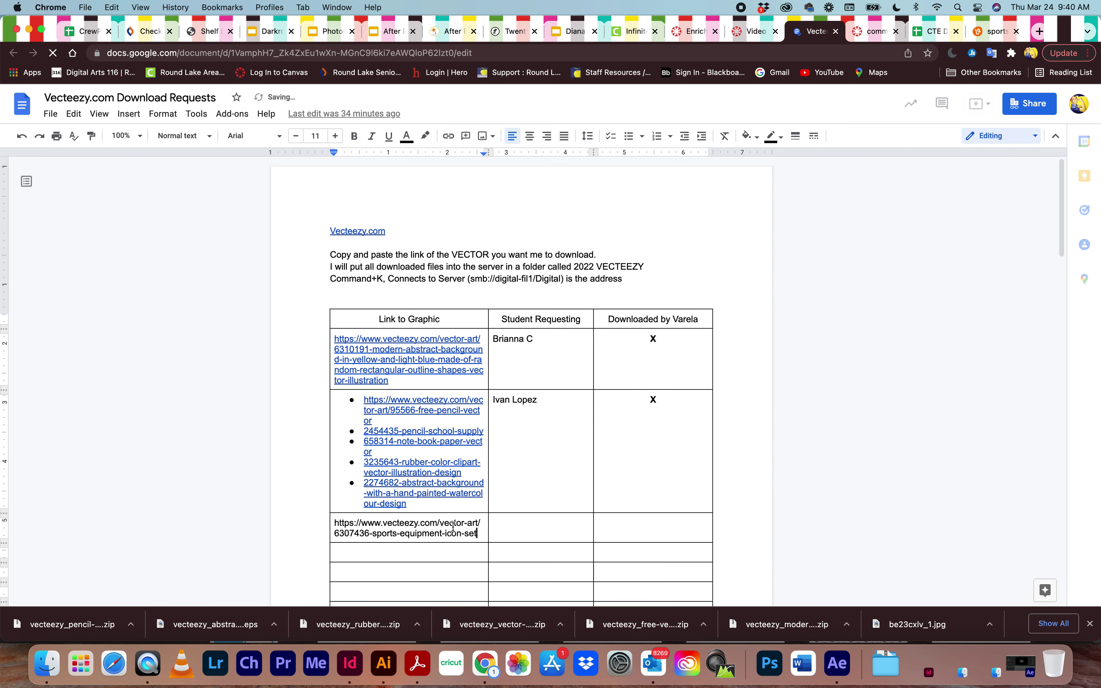
{"action": "left_click", "coordinate": [546, 525]}
{"action": "type", "text": "Heidi Varela"}
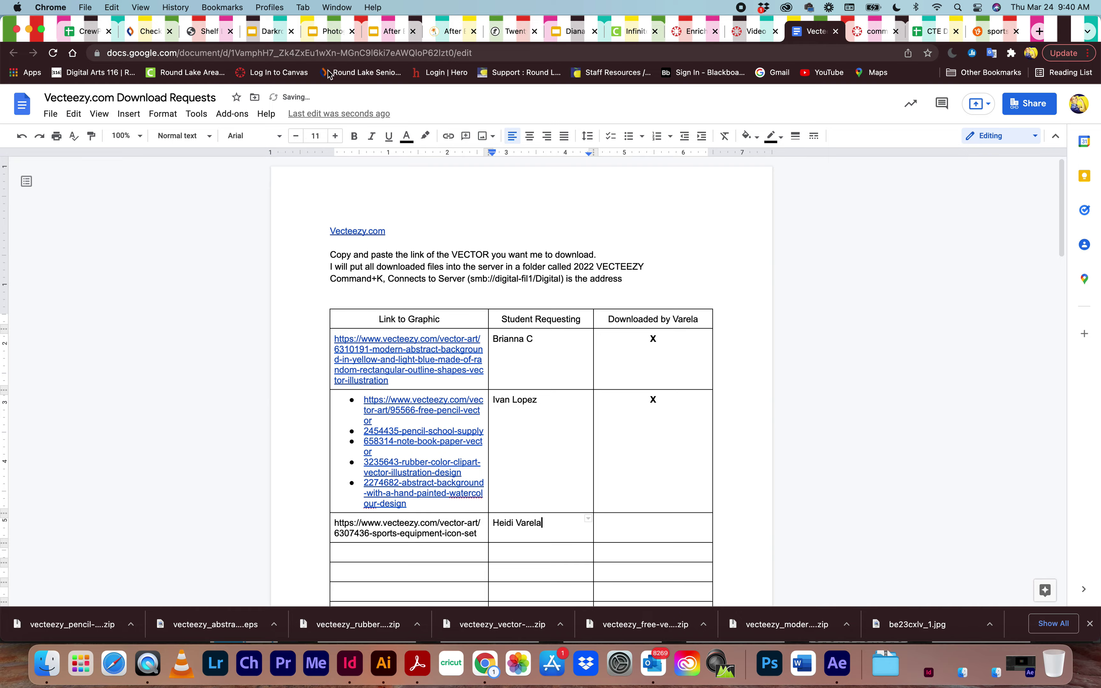
Minimize Chrome and Illustrator and select the Digital server on the desktop.
{"action": "left_click", "coordinate": [29, 30]}
{"action": "left_click", "coordinate": [21, 51]}
{"action": "left_click", "coordinate": [551, 41]}
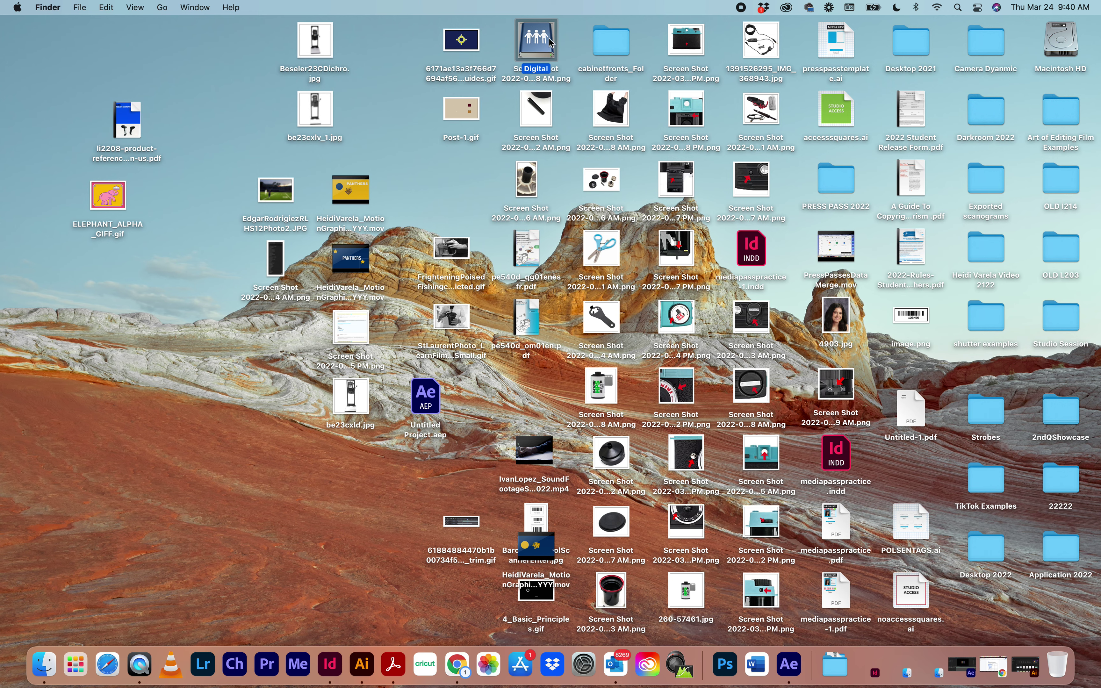
Open the Digital server's 2022 VECTEEZY folder, look through it, and close it.
{"action": "double_click", "coordinate": [534, 44]}
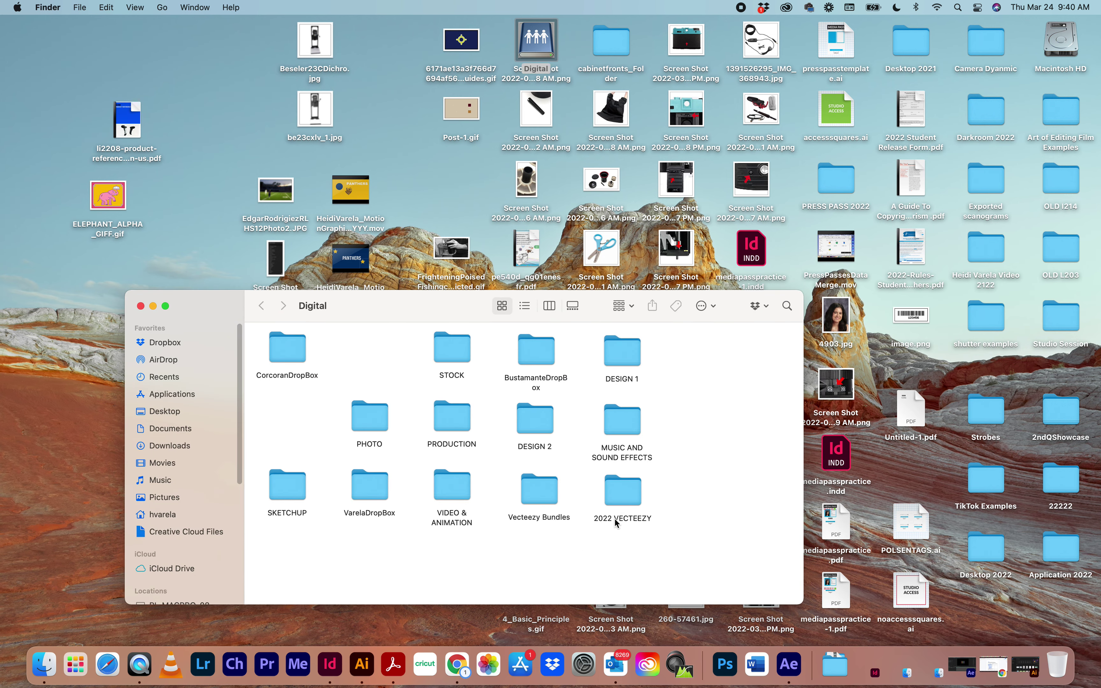
{"action": "double_click", "coordinate": [628, 500]}
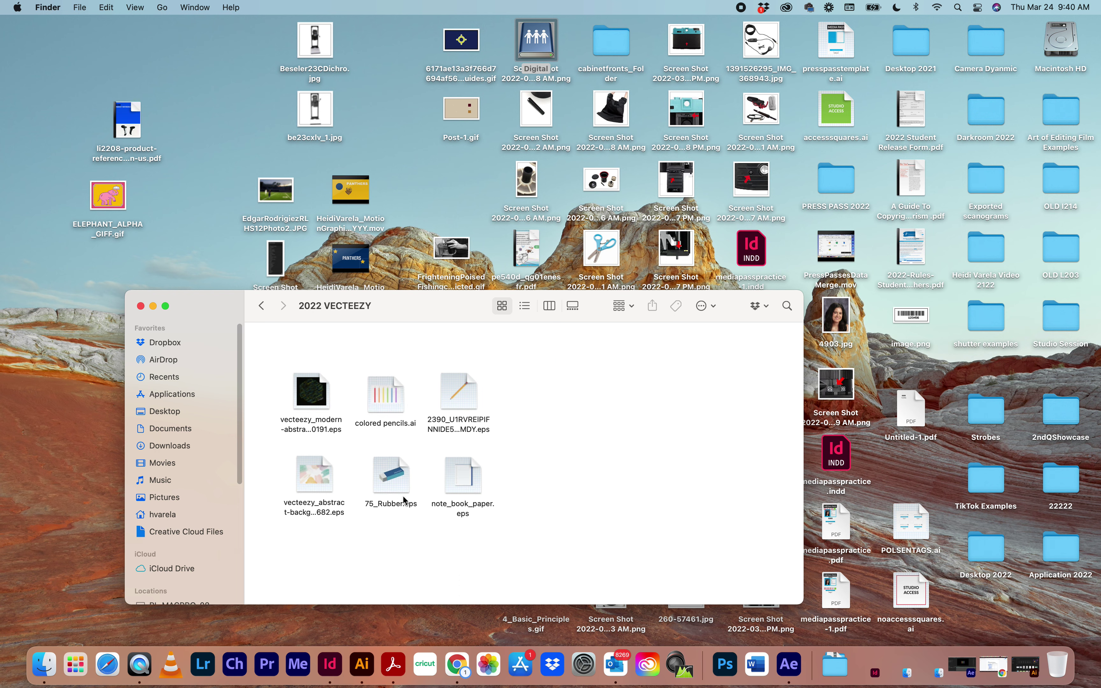
{"action": "left_click", "coordinate": [140, 306]}
Return from the sports icon set page to the volleyball vector search results.
{"action": "left_click", "coordinate": [466, 662]}
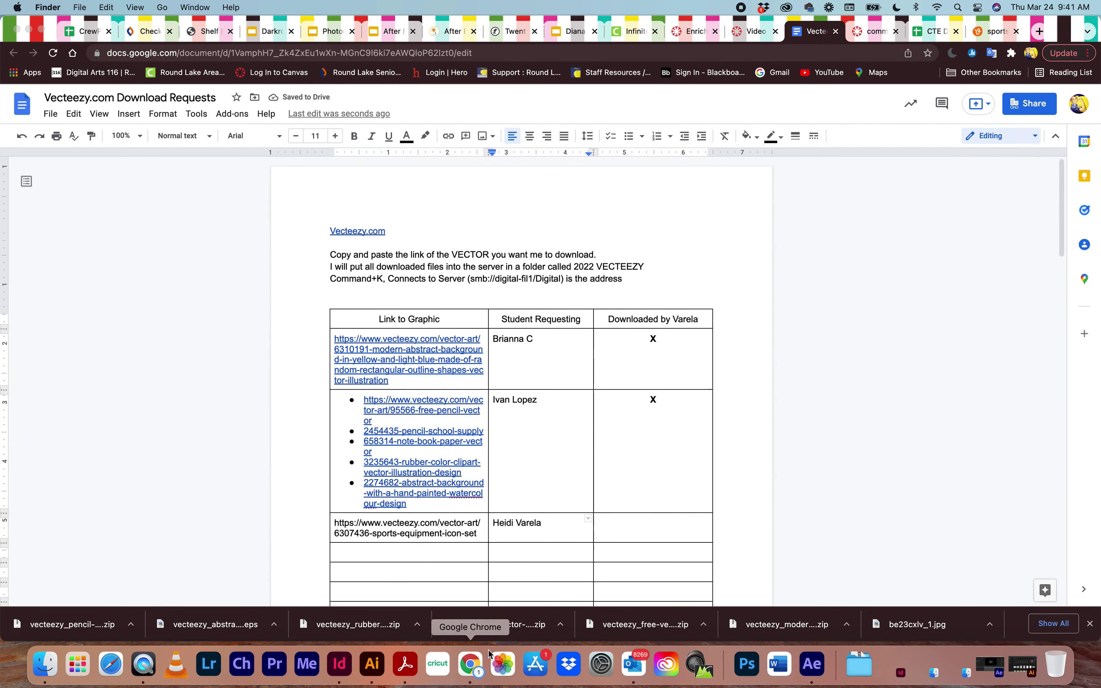
{"action": "left_click", "coordinate": [994, 31]}
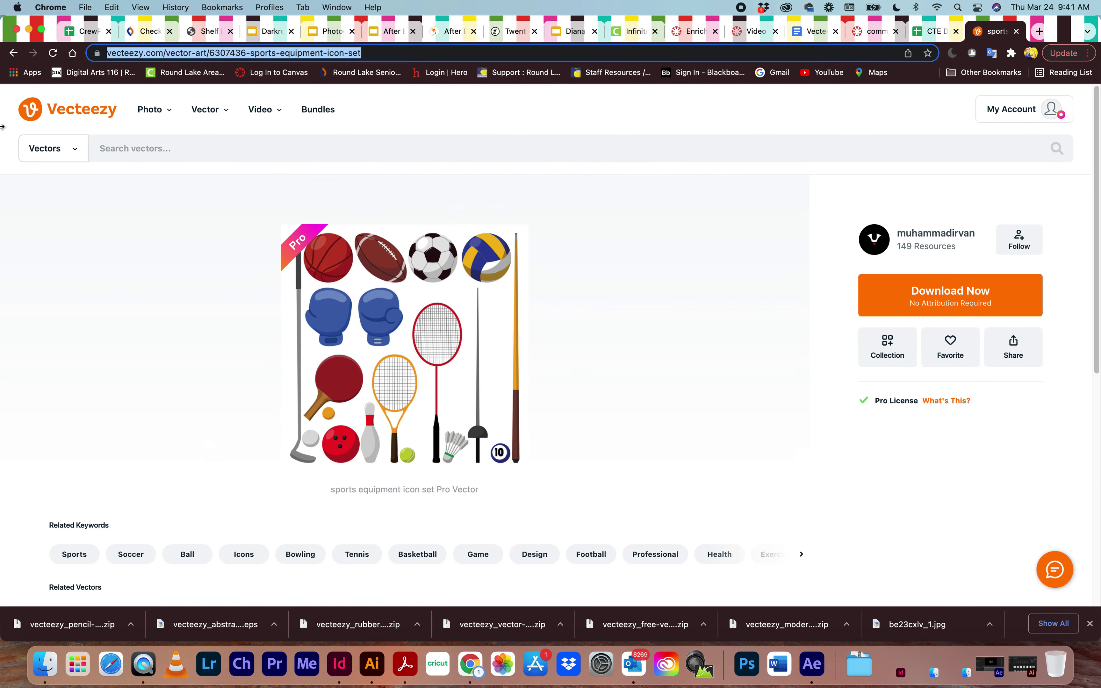
{"action": "left_click", "coordinate": [14, 53]}
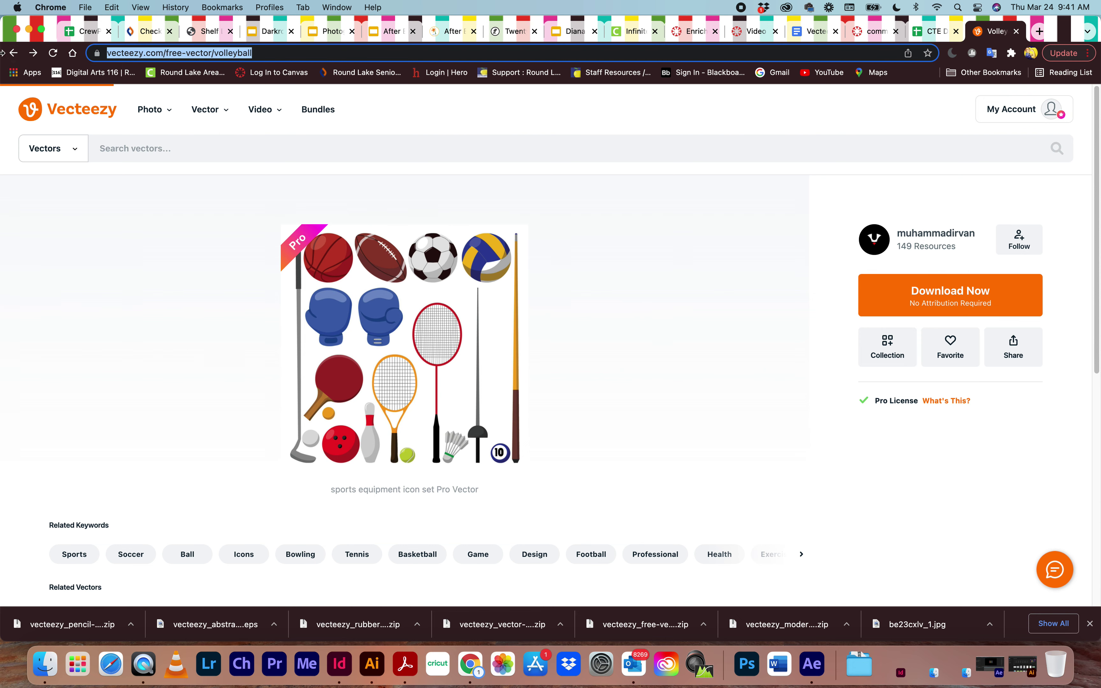
{"action": "scroll", "coordinate": [663, 445], "scroll_direction": "down", "scroll_amount": 5}
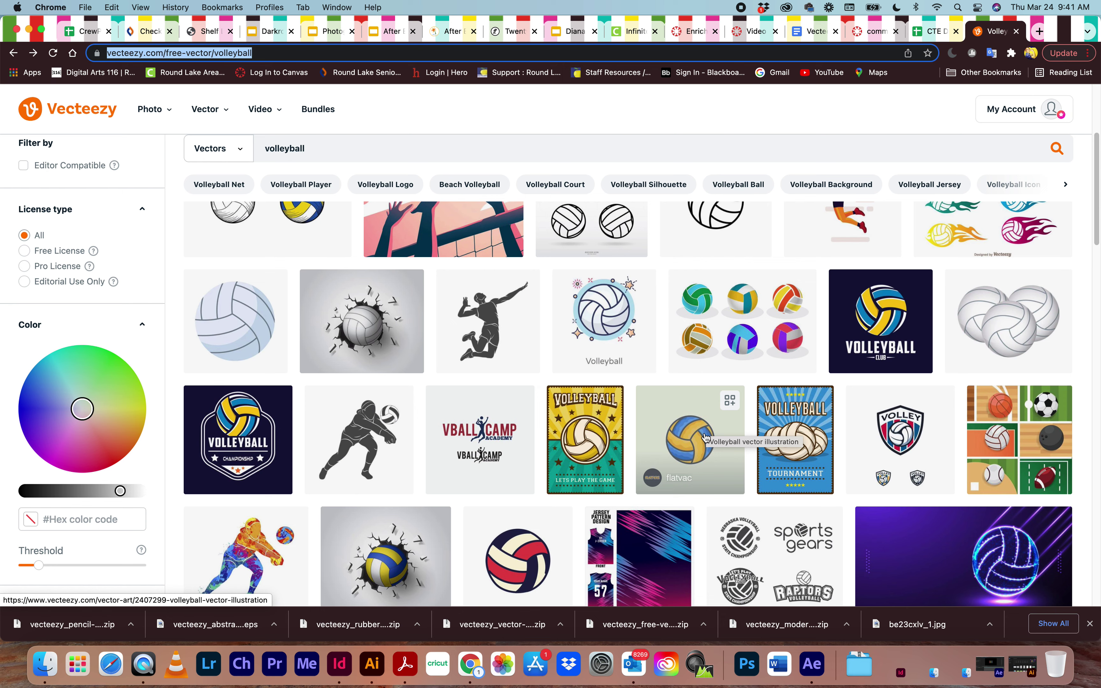
Download the Volleyball vector illustration and open the downloaded zip.
{"action": "left_click", "coordinate": [681, 439]}
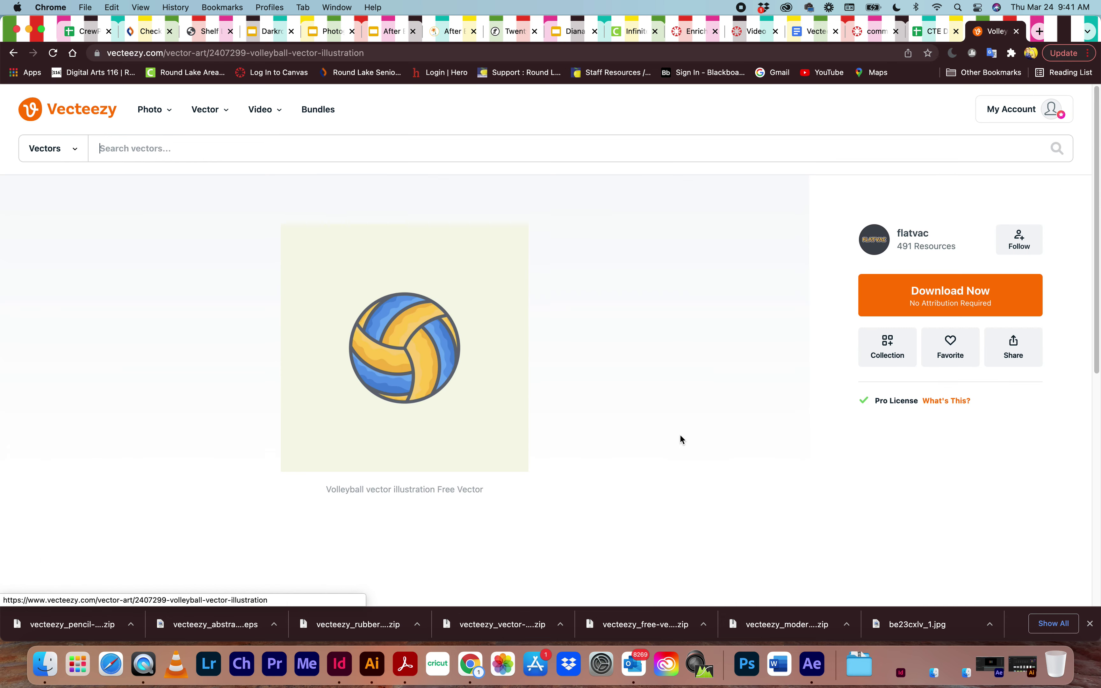
{"action": "left_click", "coordinate": [970, 292]}
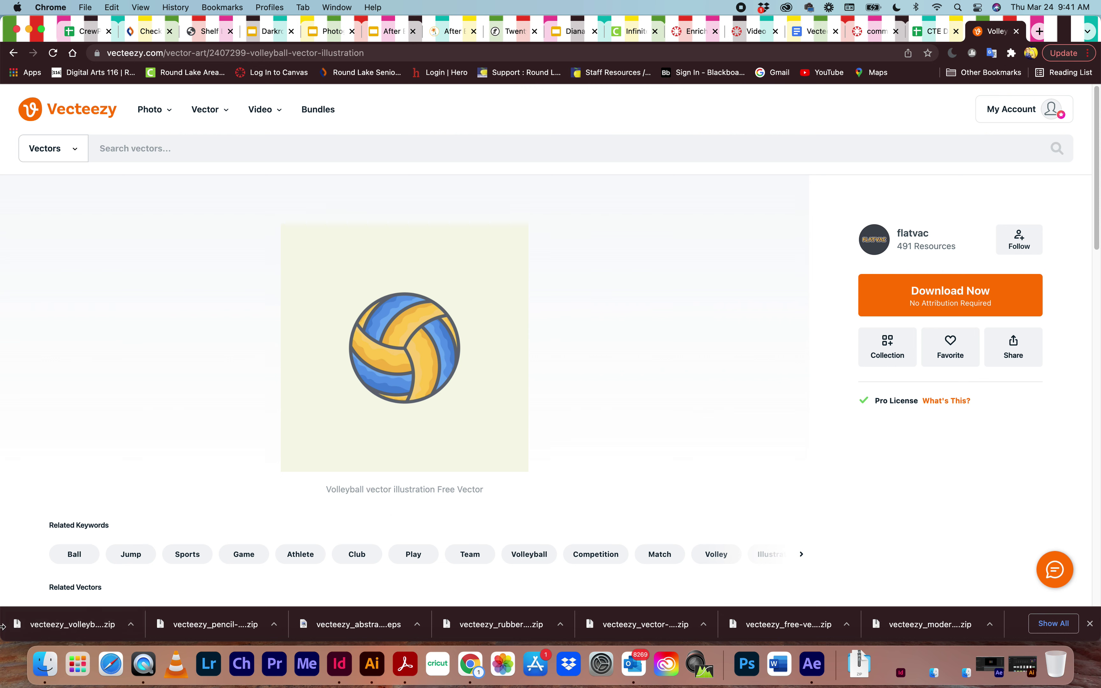
{"action": "left_click", "coordinate": [65, 625]}
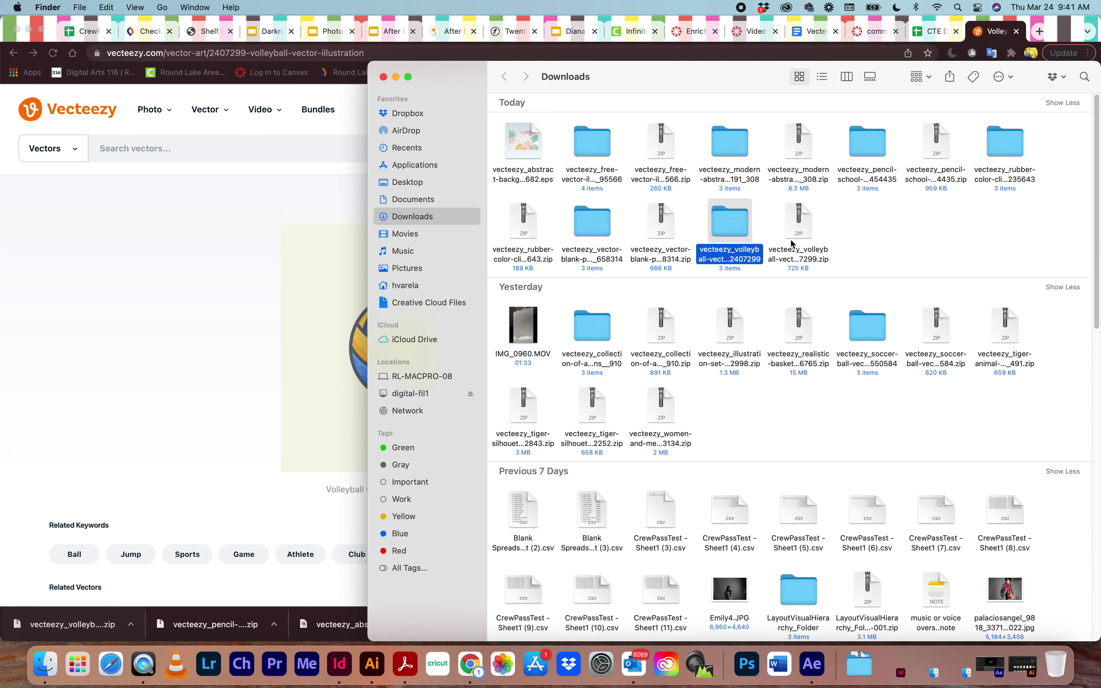
Unzip the volleyball archive and compare Volleyball.eps with Volleyball_generated.jpg in its folder.
{"action": "double_click", "coordinate": [801, 228]}
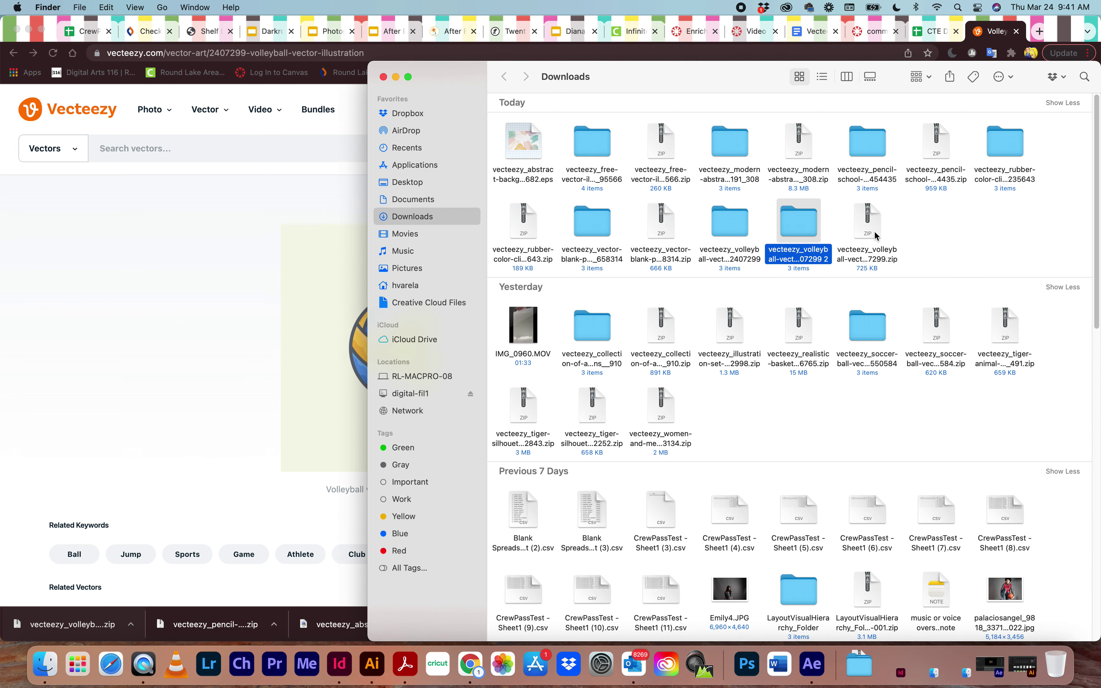
{"action": "double_click", "coordinate": [802, 227]}
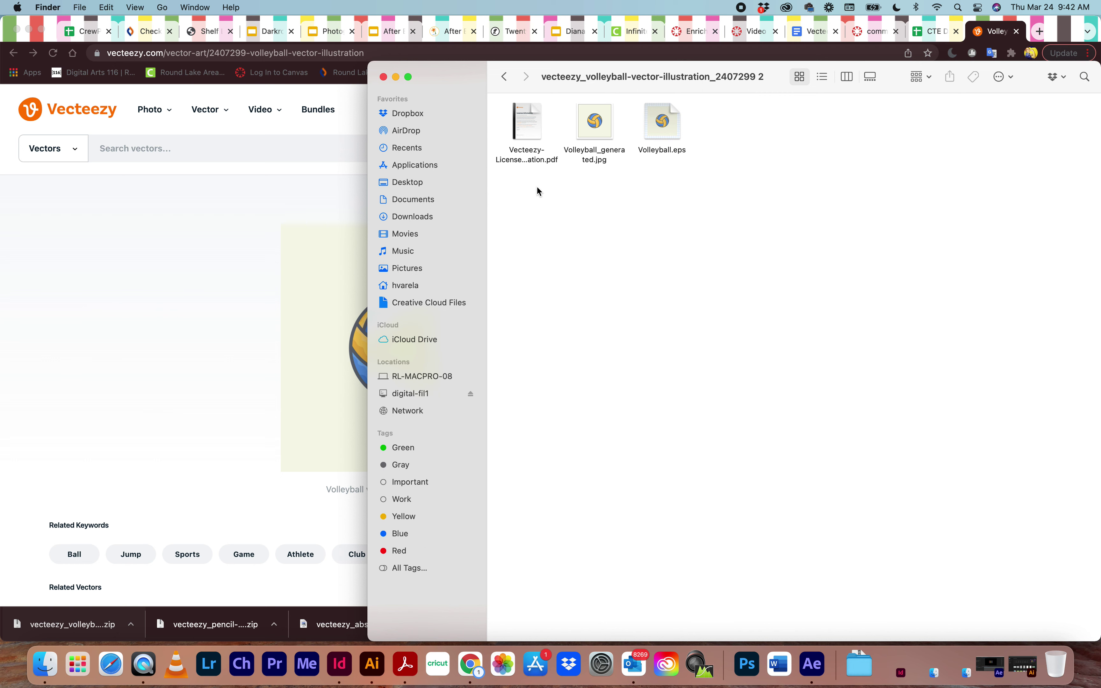
{"action": "left_click", "coordinate": [595, 122]}
{"action": "left_click", "coordinate": [659, 124]}
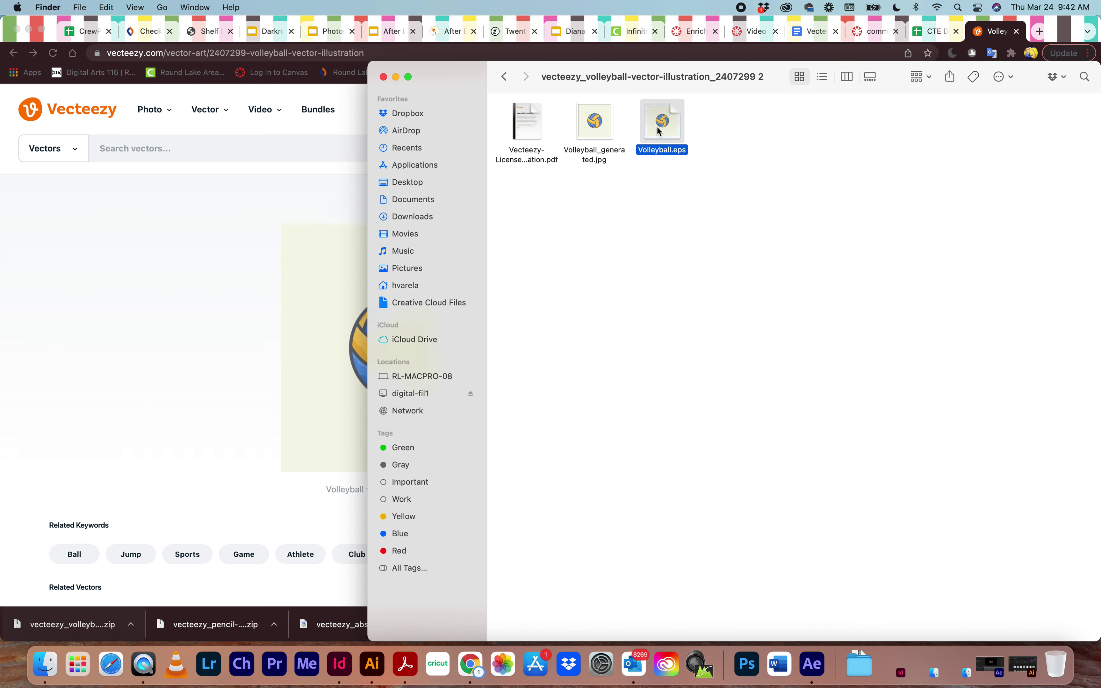
{"action": "left_click", "coordinate": [656, 278]}
{"action": "left_click", "coordinate": [679, 154]}
{"action": "left_click", "coordinate": [606, 132]}
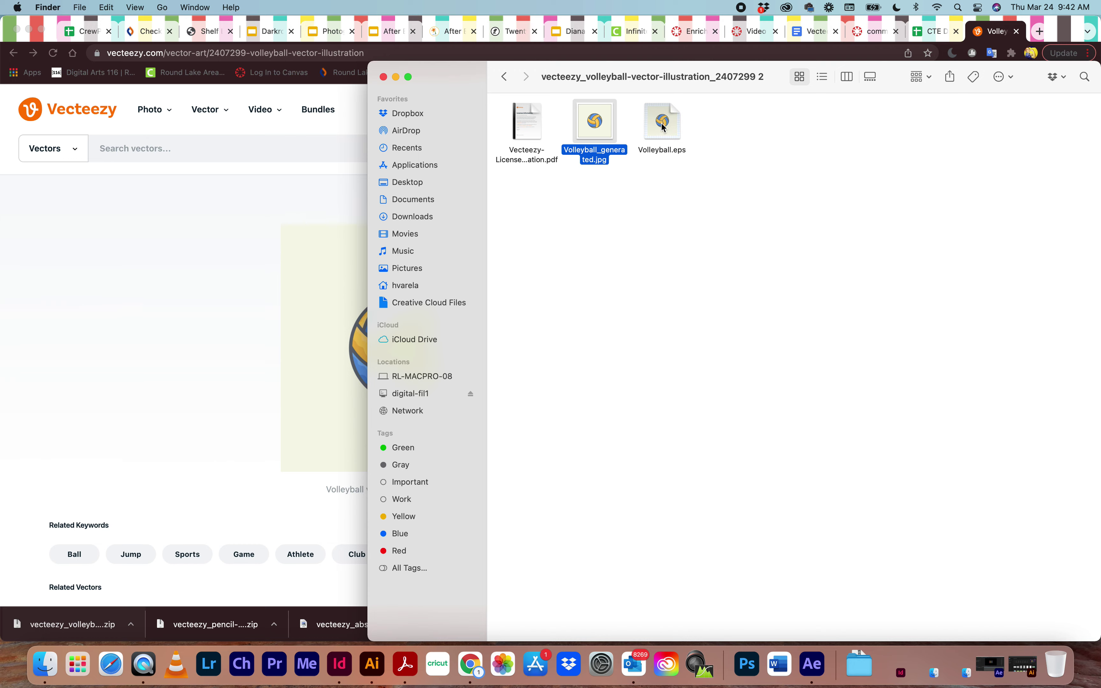
Import Volleyball.eps from the Downloads volleyball folder into the project as Footage.
{"action": "left_click", "coordinate": [813, 664]}
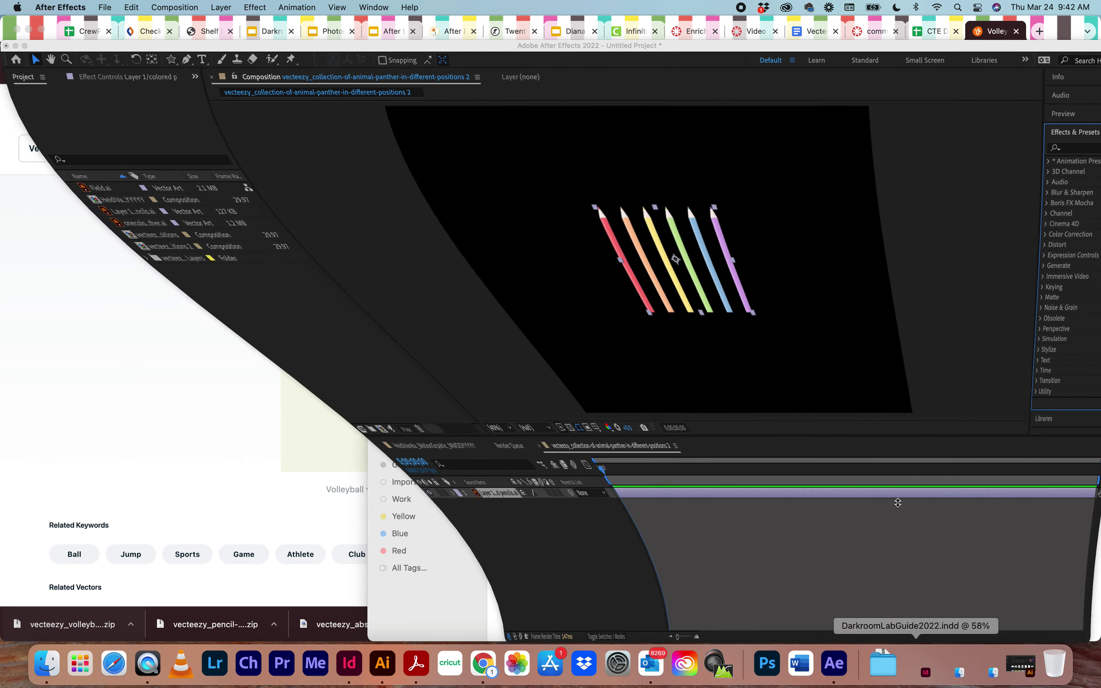
{"action": "left_click", "coordinate": [100, 281]}
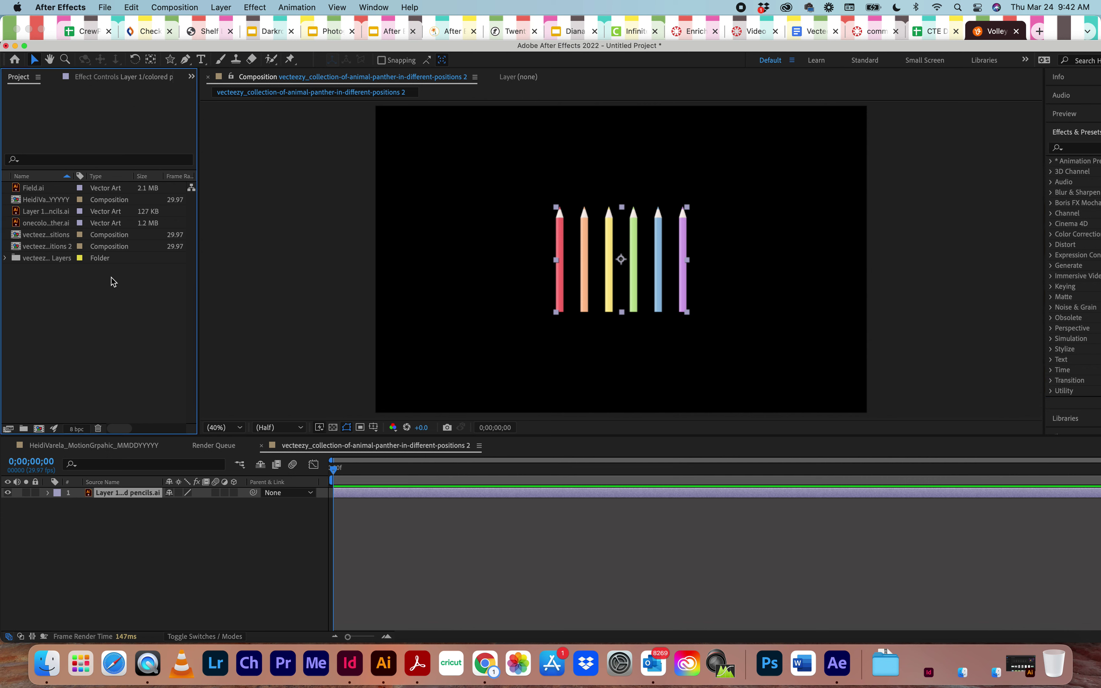
{"action": "double_click", "coordinate": [114, 282]}
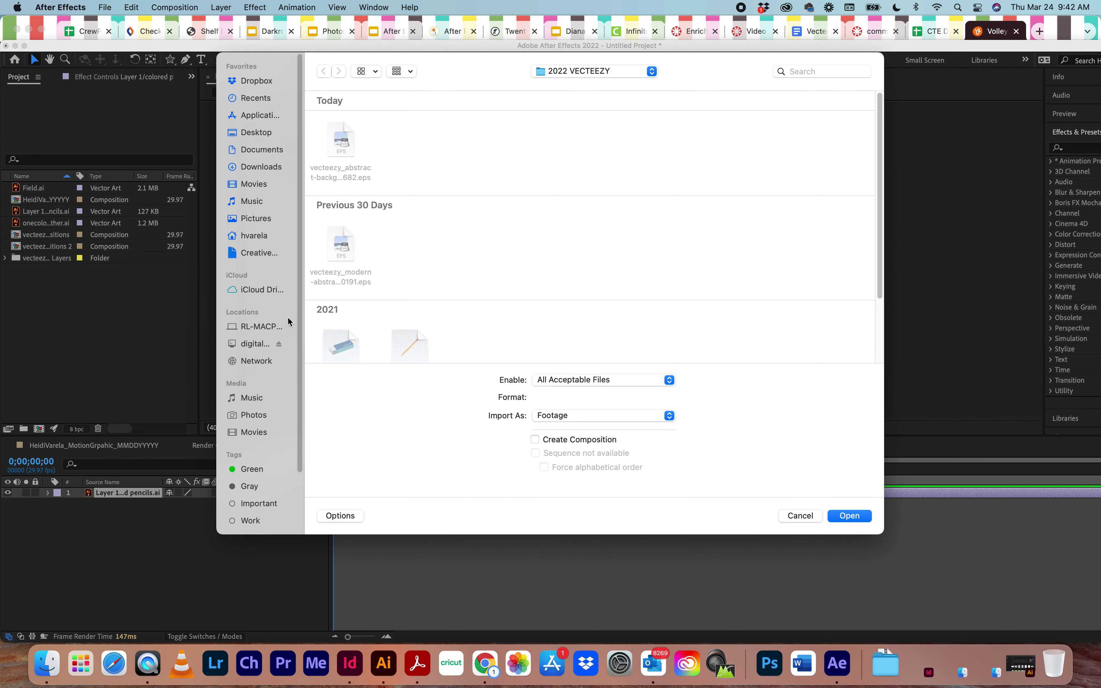
{"action": "left_click", "coordinate": [273, 168]}
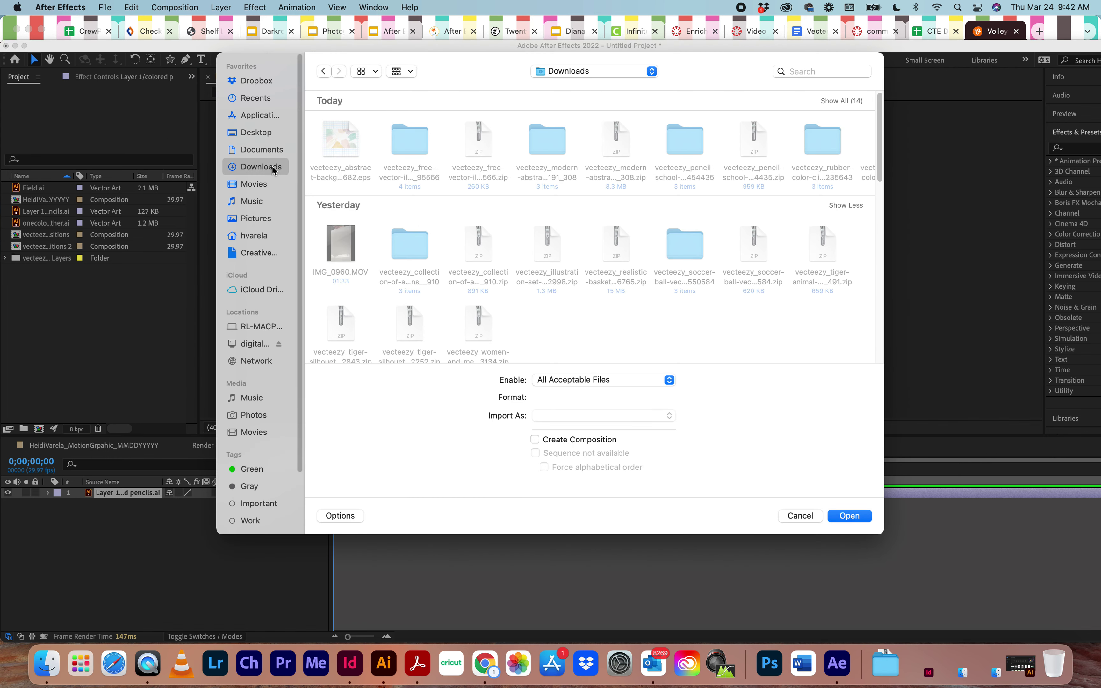
{"action": "scroll", "coordinate": [624, 263], "scroll_direction": "down", "scroll_amount": 1}
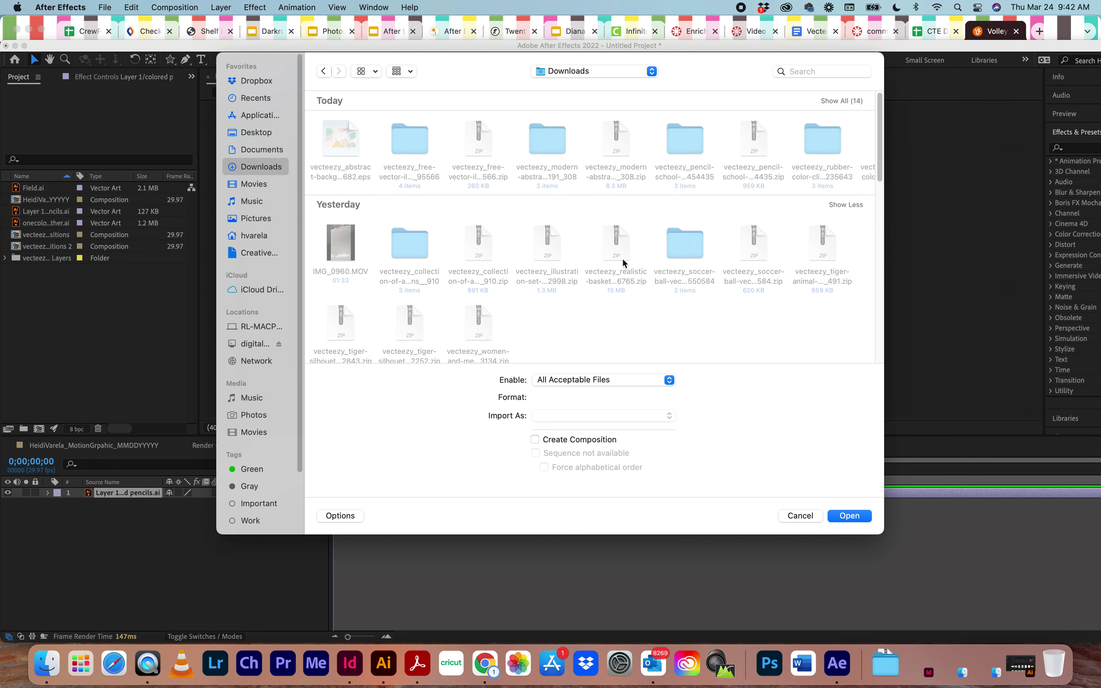
{"action": "double_click", "coordinate": [411, 141]}
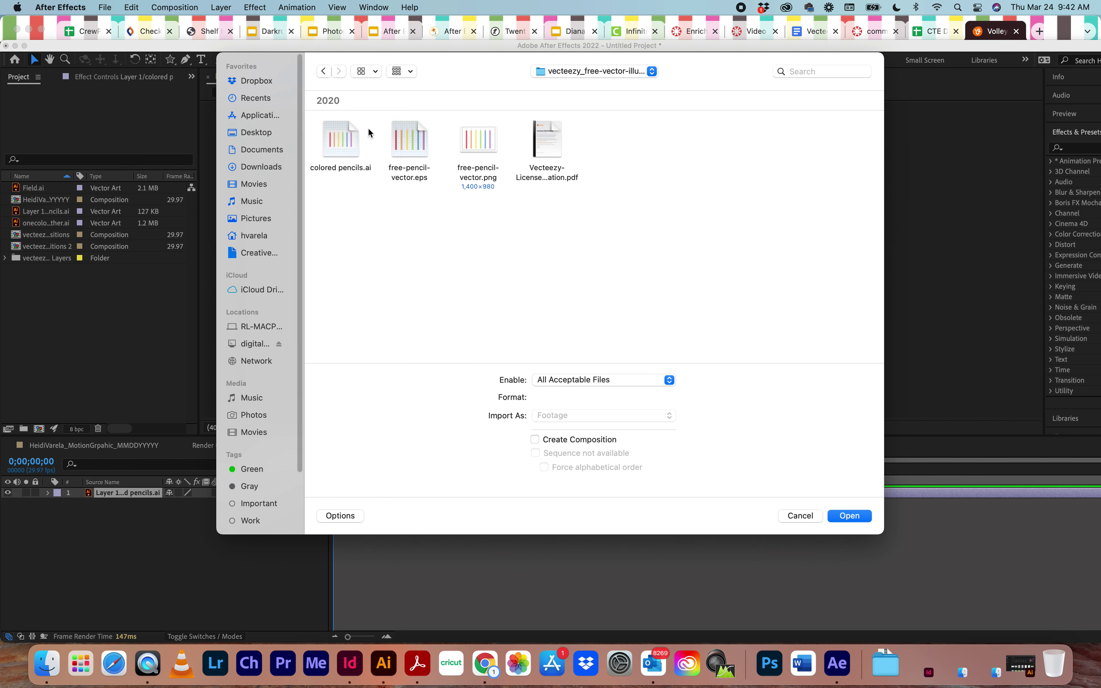
{"action": "left_click", "coordinate": [324, 71]}
{"action": "double_click", "coordinate": [622, 219]}
{"action": "left_click", "coordinate": [486, 150]}
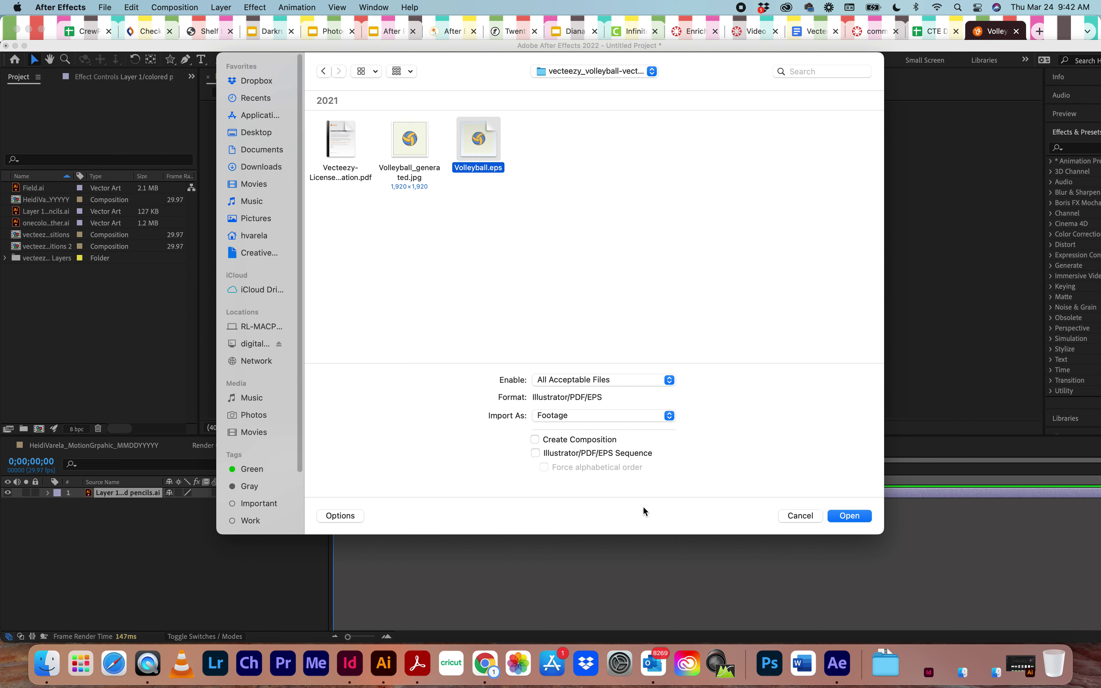
{"action": "left_click", "coordinate": [608, 421]}
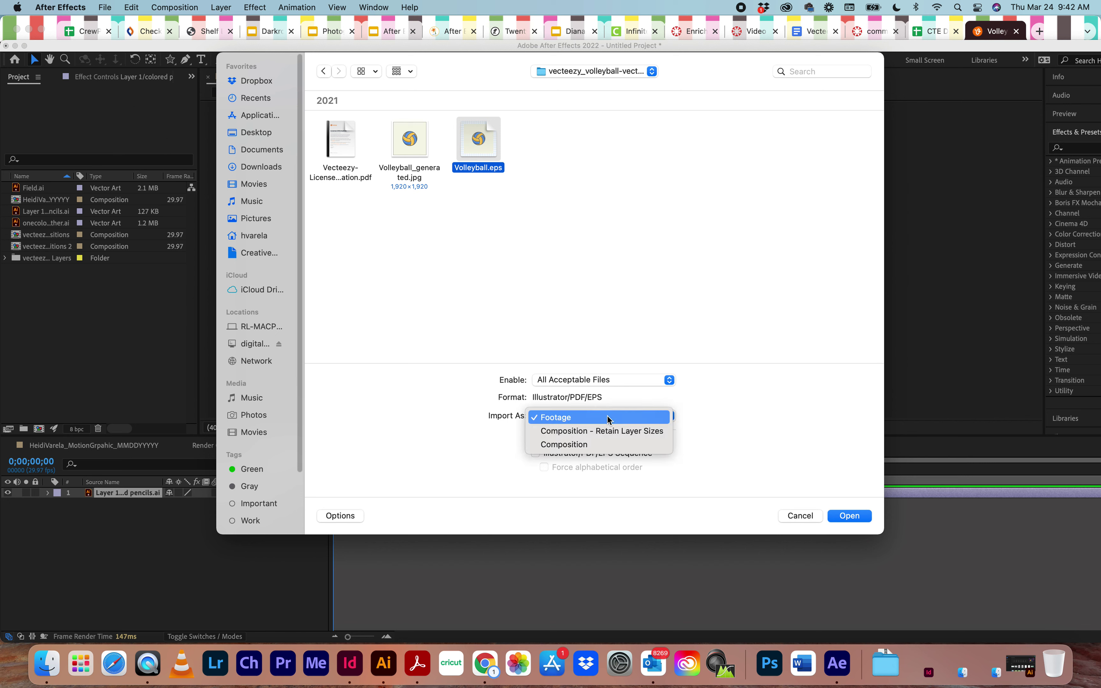
{"action": "left_click", "coordinate": [609, 417]}
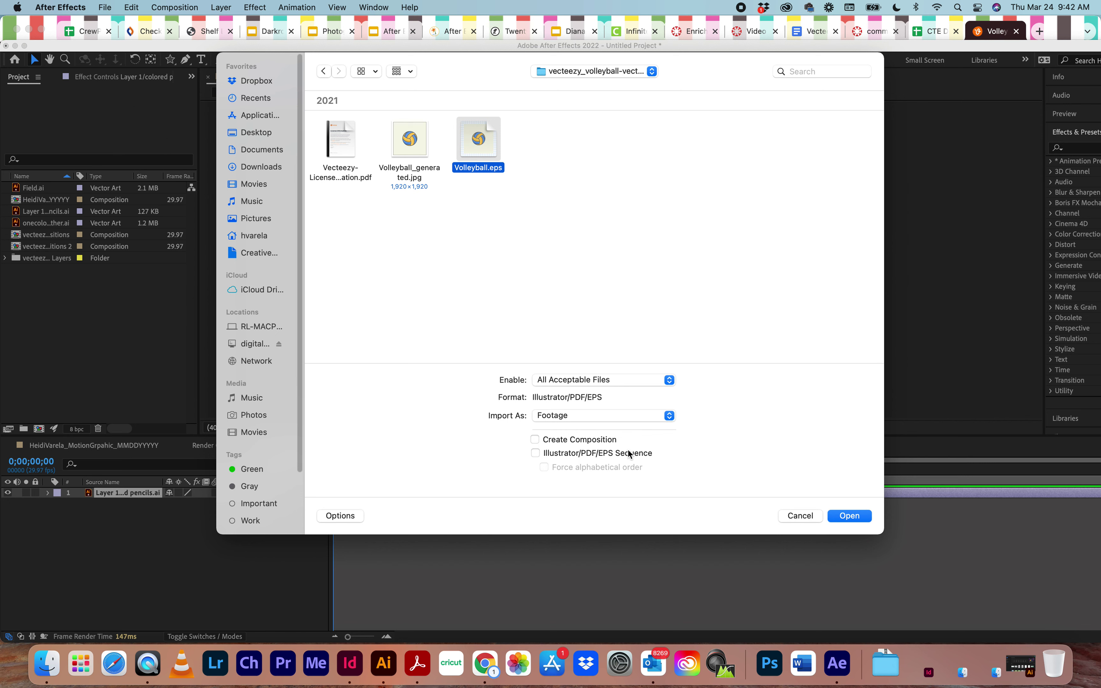
{"action": "left_click", "coordinate": [848, 516]}
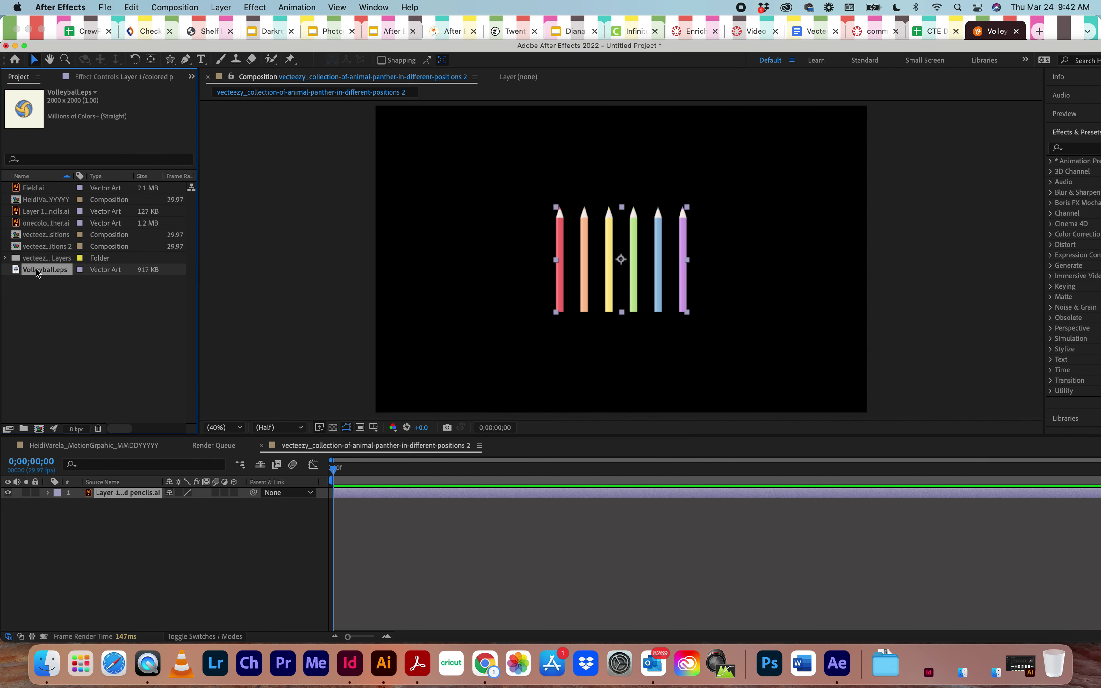
Add Volleyball.eps to the vecteezy comp and delete the colored pencils layer.
{"action": "left_click_drag", "start_coordinate": [41, 273], "coordinate": [147, 506]}
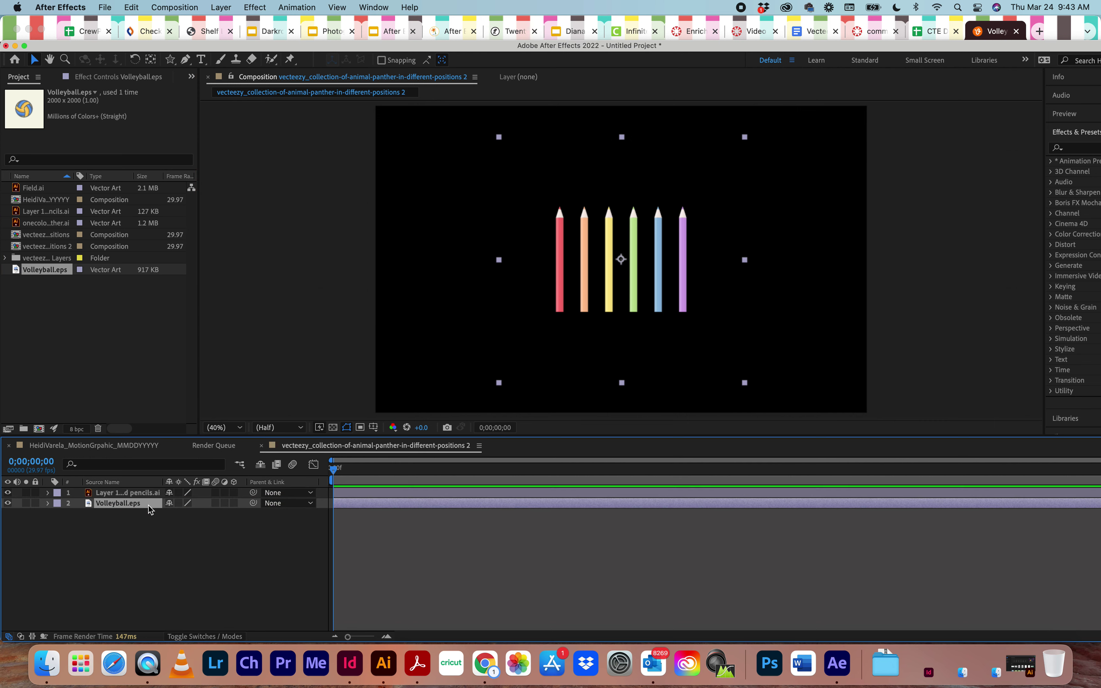
{"action": "left_click", "coordinate": [148, 494]}
{"action": "key", "text": "Delete"}
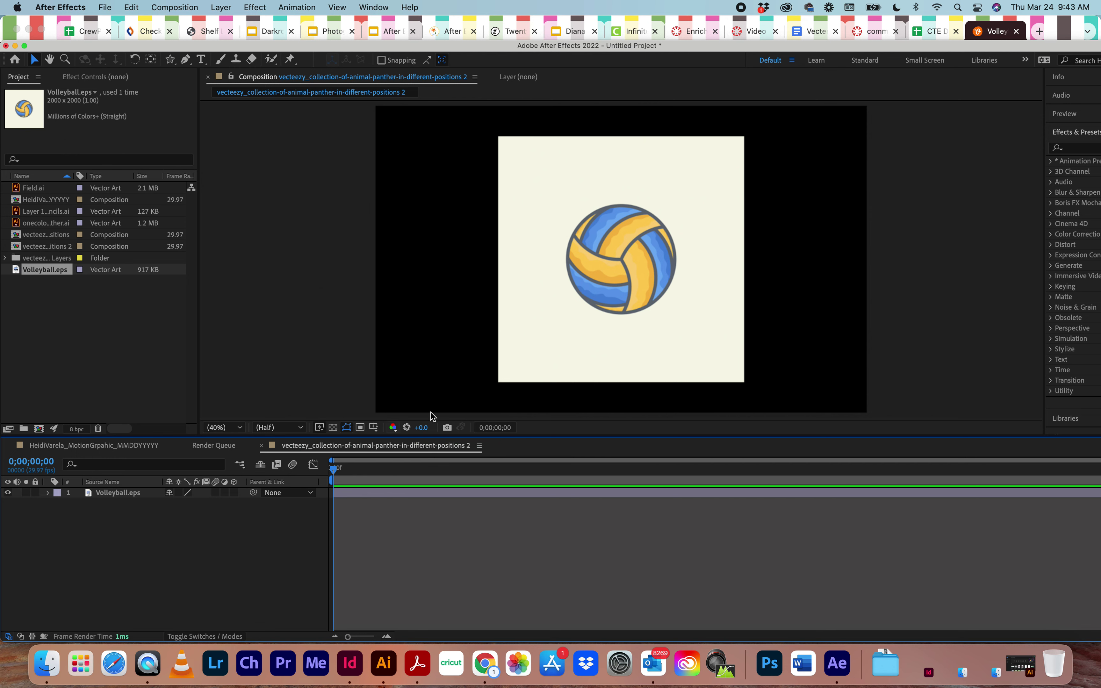
Set the volleyball layer's Rotation to 29x+0.0°.
{"action": "left_click", "coordinate": [102, 495]}
{"action": "key", "text": "r"}
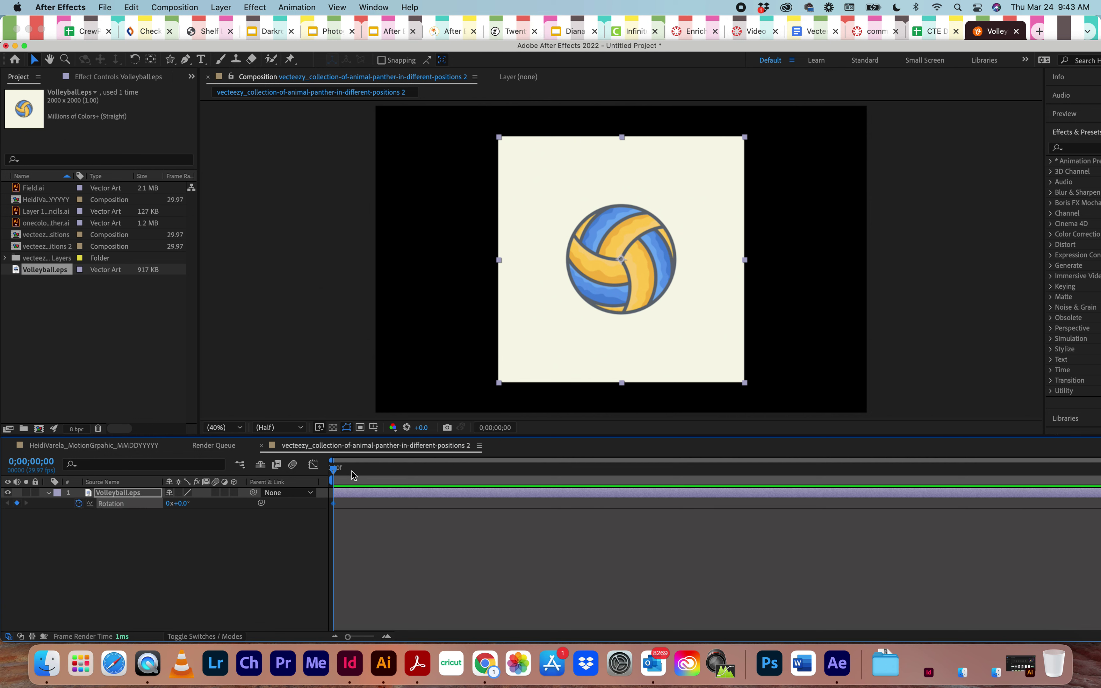
{"action": "left_click", "coordinate": [421, 477]}
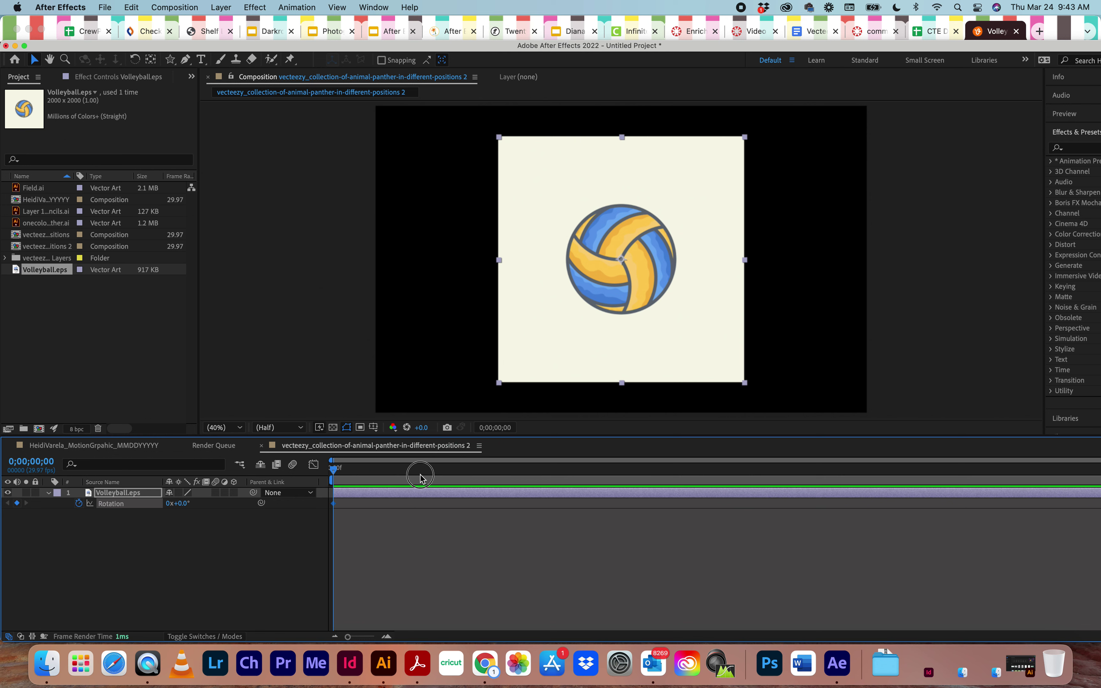
{"action": "left_click", "coordinate": [377, 530]}
{"action": "left_click", "coordinate": [364, 473]}
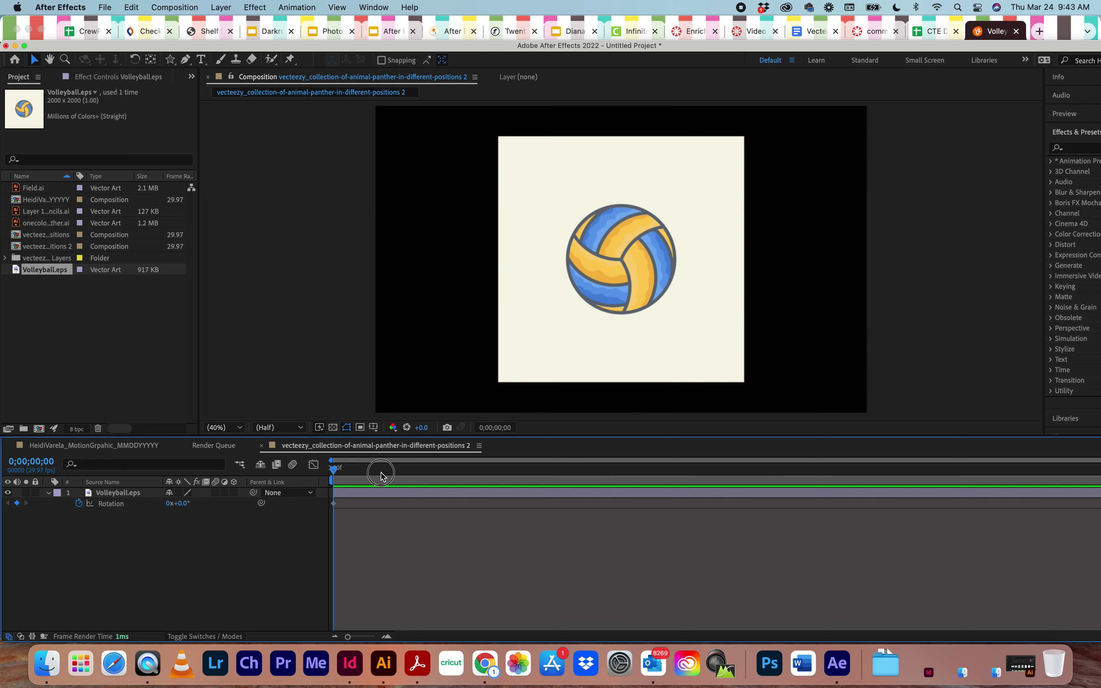
{"action": "left_click_drag", "start_coordinate": [169, 503], "coordinate": [308, 481]}
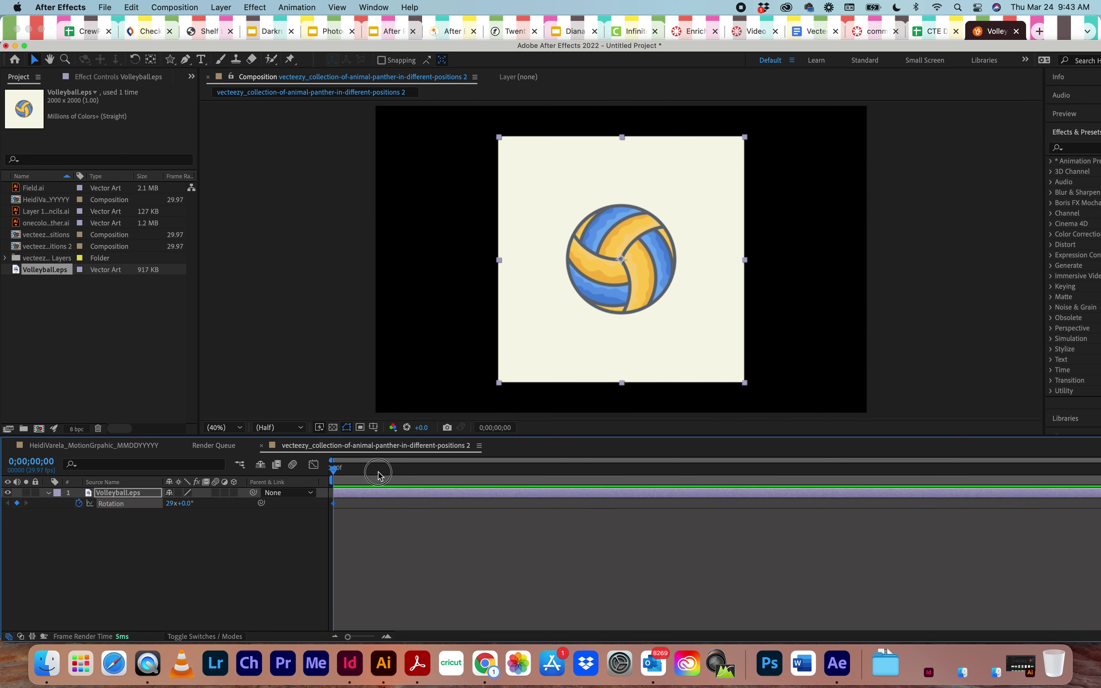
{"action": "left_click", "coordinate": [438, 473]}
Zoom into the timeline around the volleyball layer, then switch to the motion graphic comp.
{"action": "left_click", "coordinate": [121, 494]}
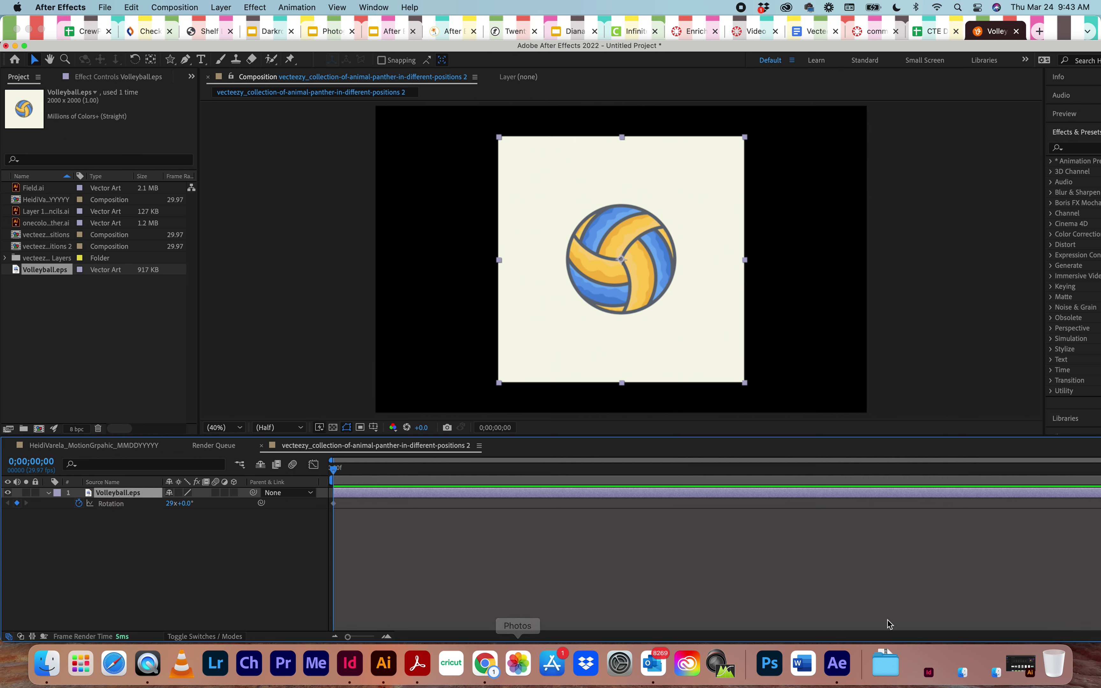
{"action": "left_click", "coordinate": [358, 637]}
{"action": "left_click_drag", "start_coordinate": [358, 637], "coordinate": [373, 637]}
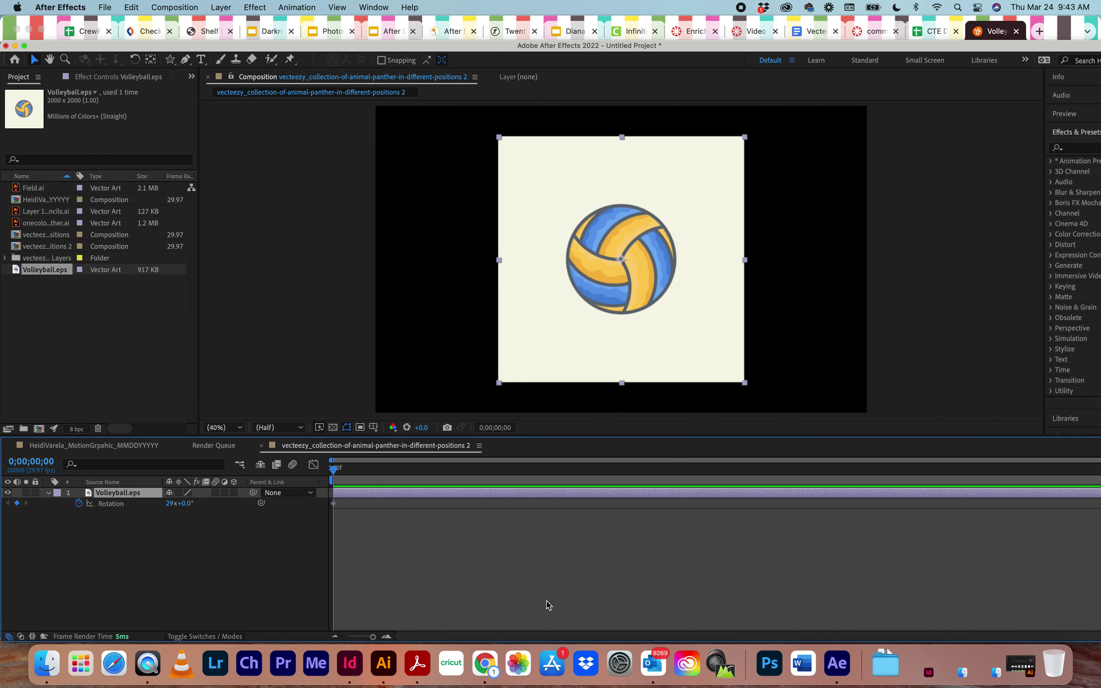
{"action": "left_click", "coordinate": [129, 447]}
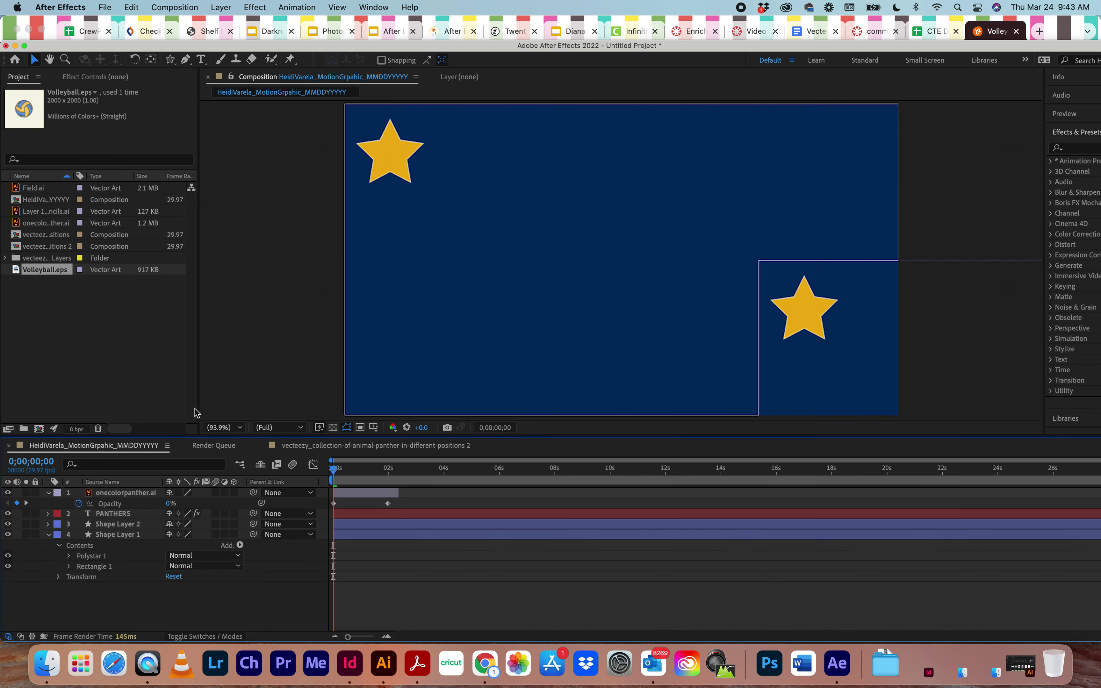
Add the volleyball to the motion graphic comp and hide the panther, PANTHERS text, and shape layers.
{"action": "left_click_drag", "start_coordinate": [40, 270], "coordinate": [147, 588]}
{"action": "left_click", "coordinate": [8, 492]}
{"action": "left_click", "coordinate": [8, 513]}
{"action": "left_click", "coordinate": [8, 523]}
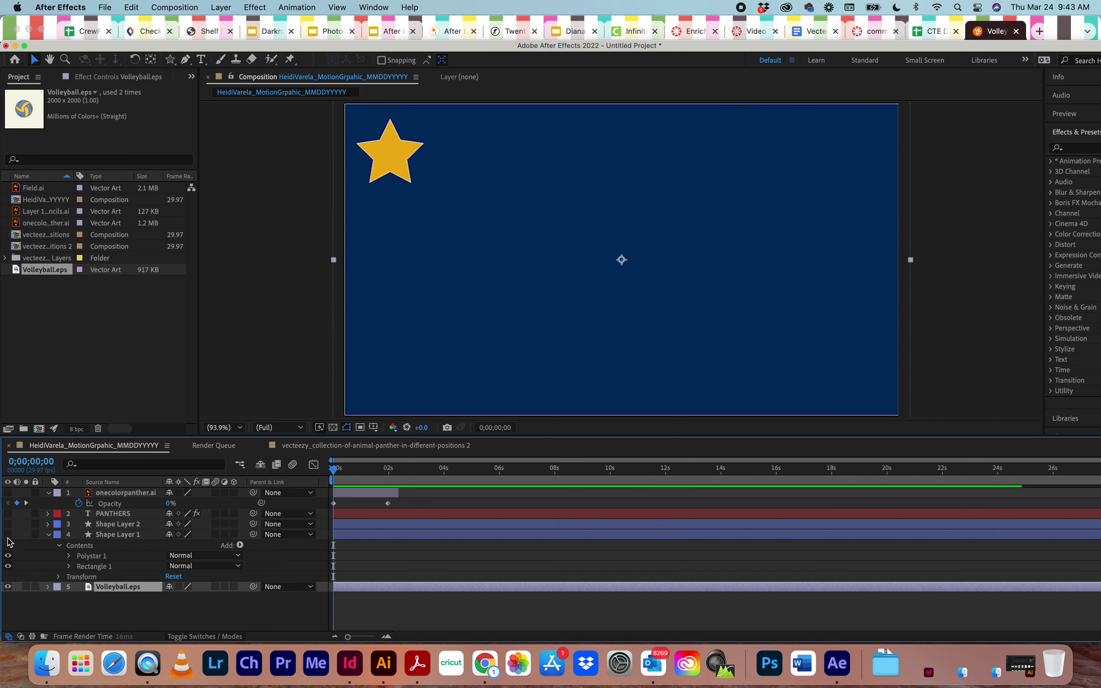
{"action": "left_click", "coordinate": [8, 534]}
{"action": "left_click", "coordinate": [8, 566]}
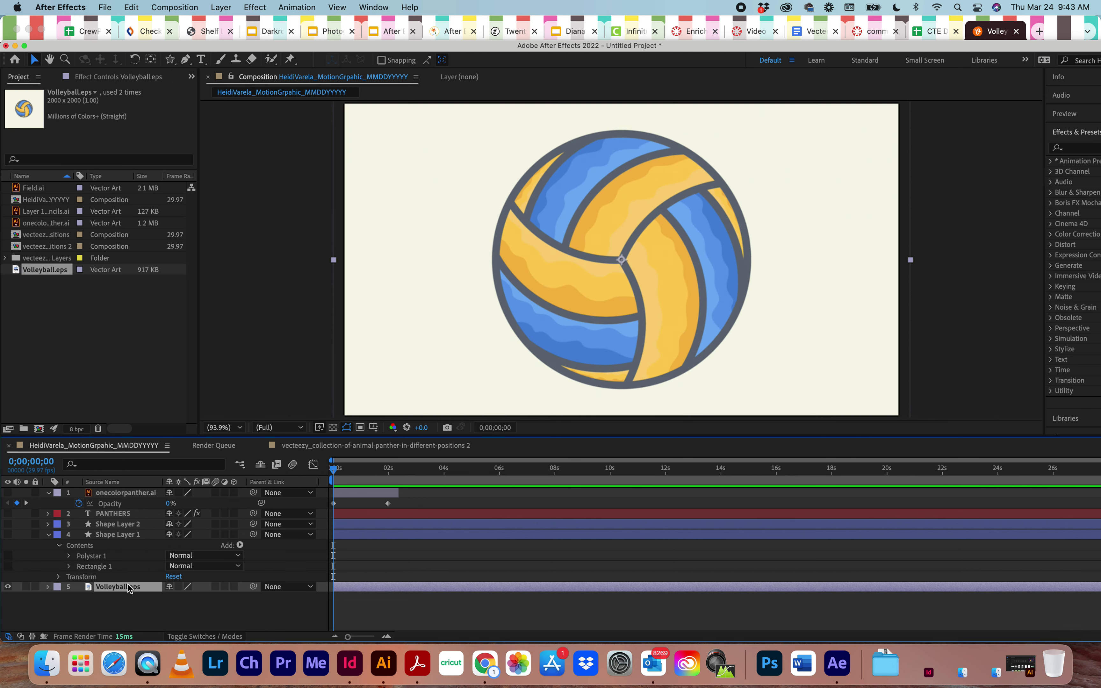
Keyframe the volleyball's Rotation, move the time indicator to about 13 seconds, and return to the second comp.
{"action": "key", "text": "r"}
{"action": "left_click", "coordinate": [79, 598]}
{"action": "left_click_drag", "start_coordinate": [334, 469], "coordinate": [707, 469]}
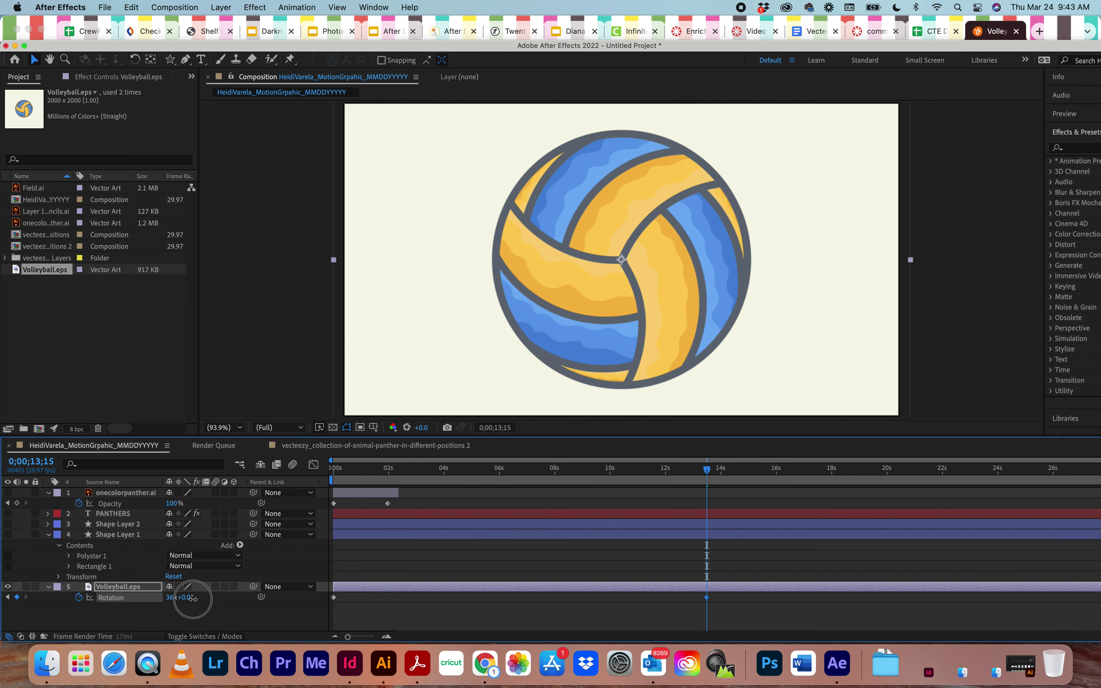
{"action": "left_click", "coordinate": [359, 446]}
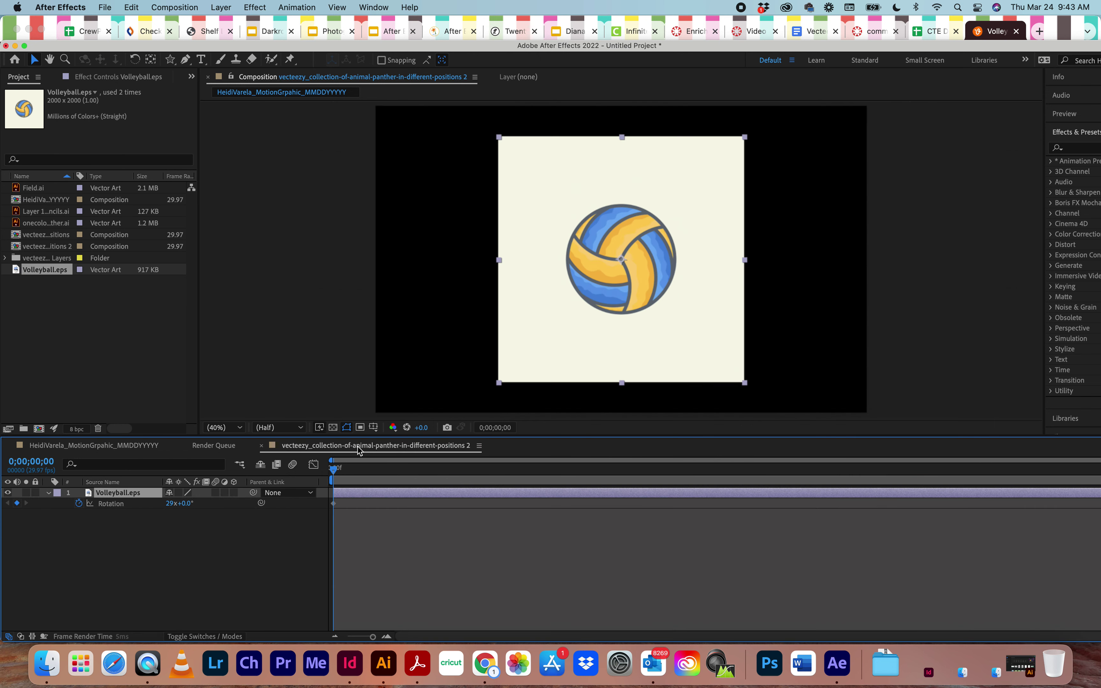
Close the second comp's timeline and the Render Queue, scrub to preview the spin, and return to Chrome.
{"action": "left_click", "coordinate": [262, 446]}
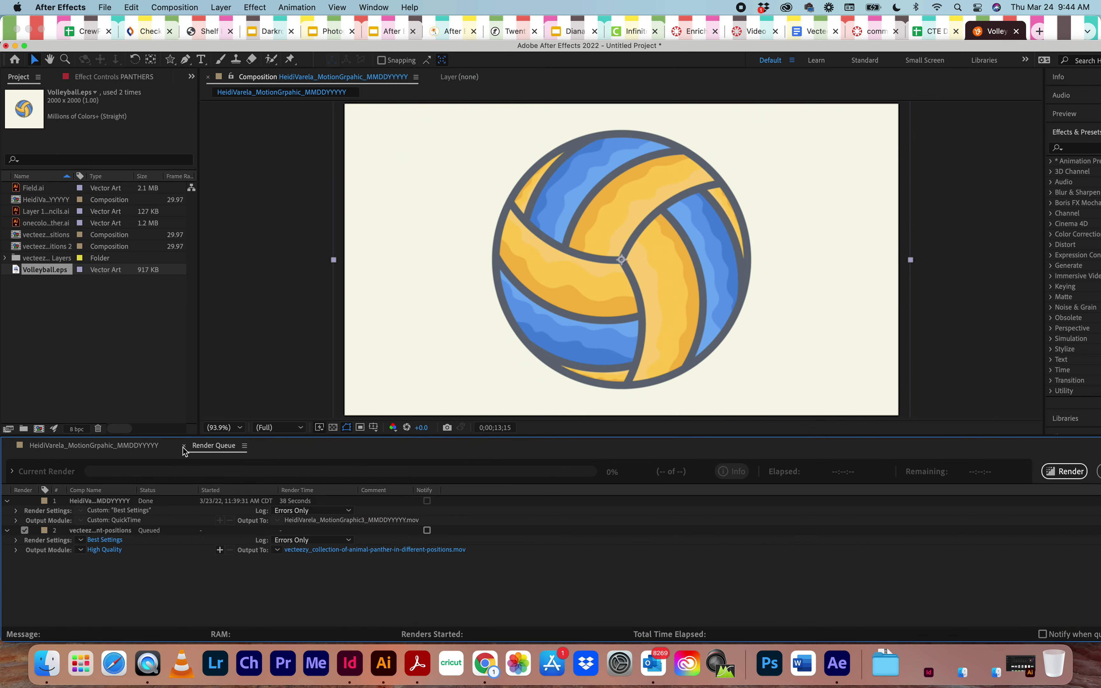
{"action": "left_click", "coordinate": [183, 446]}
{"action": "left_click_drag", "start_coordinate": [706, 475], "coordinate": [248, 495]}
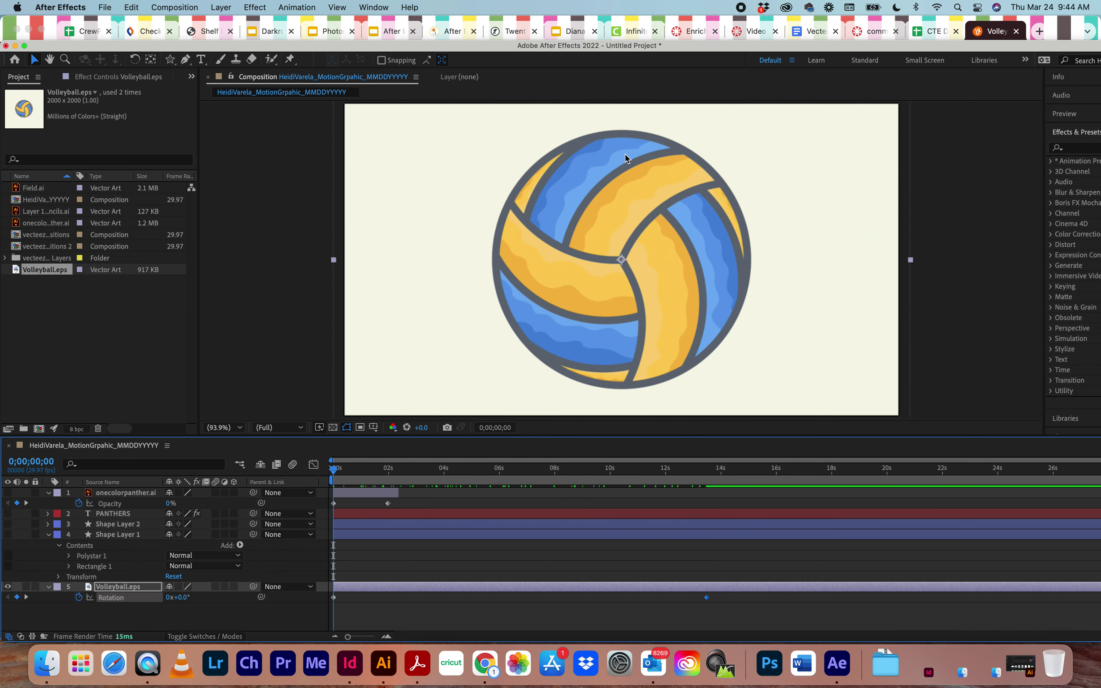
{"action": "left_click", "coordinate": [1003, 33]}
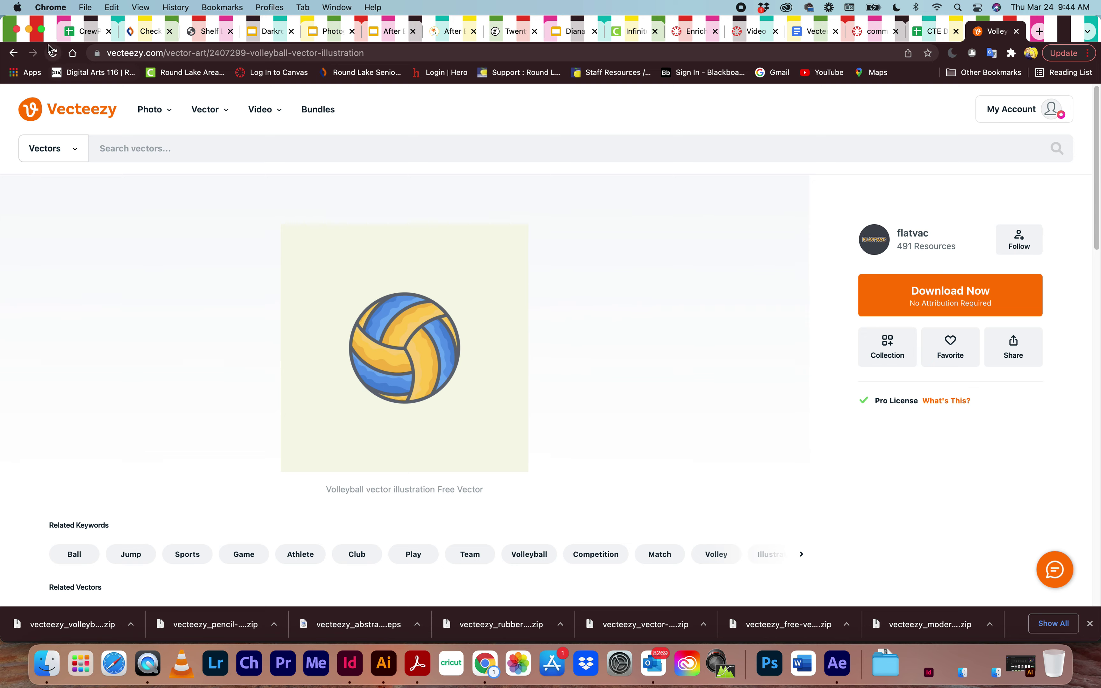
Minimize Chrome and After Effects, then browse Macintosh HD's Applications for the Adobe Illustrator 2022 folder.
{"action": "left_click", "coordinate": [28, 29]}
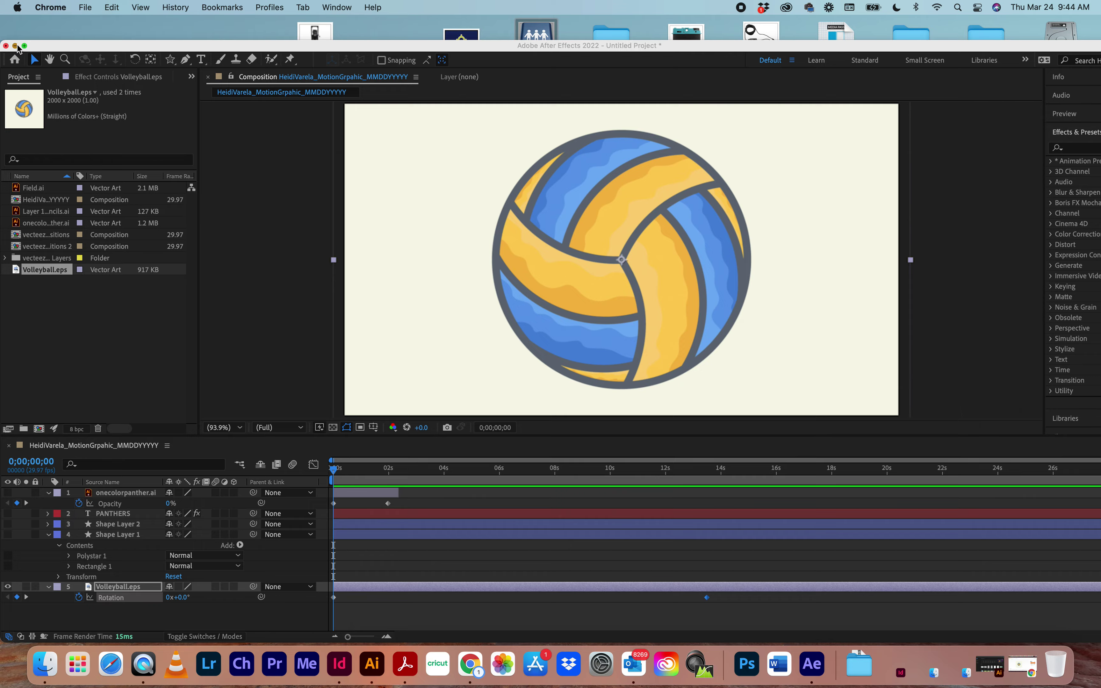
{"action": "left_click", "coordinate": [15, 46]}
{"action": "double_click", "coordinate": [1062, 39]}
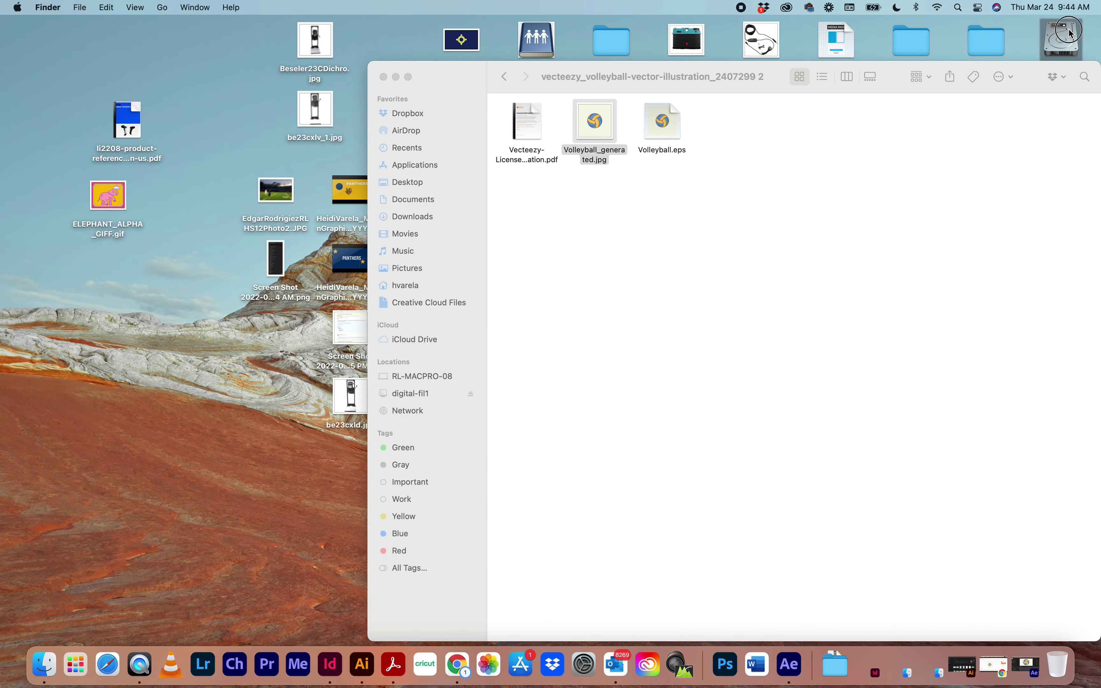
{"action": "left_click", "coordinate": [554, 150]}
{"action": "double_click", "coordinate": [554, 149]}
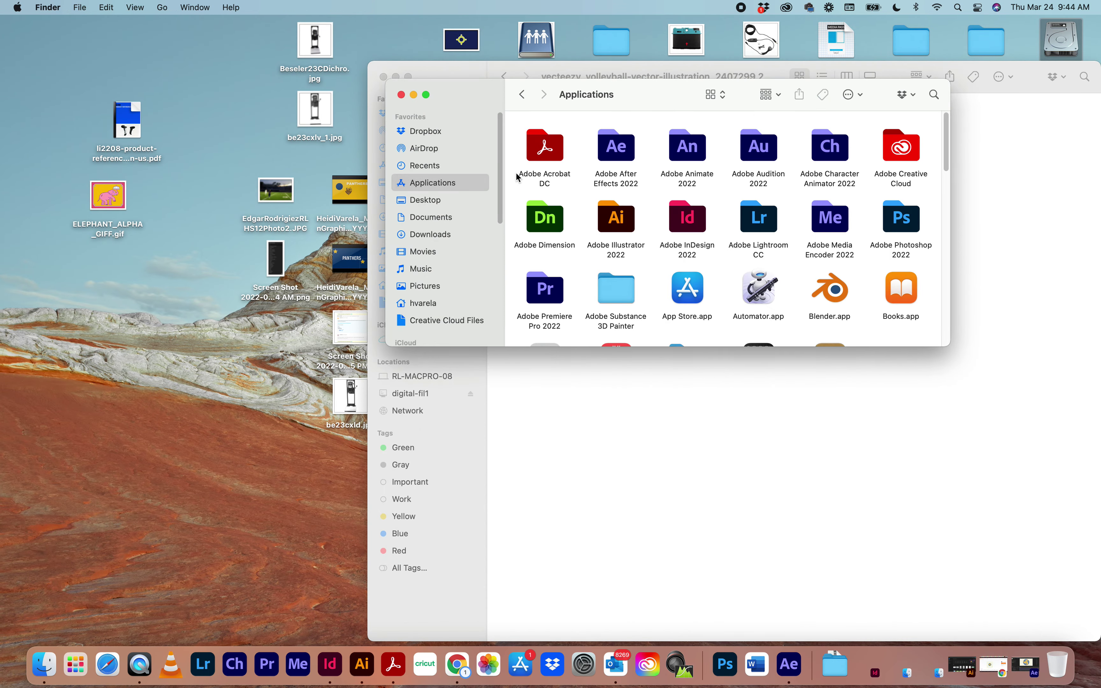
{"action": "double_click", "coordinate": [627, 216]}
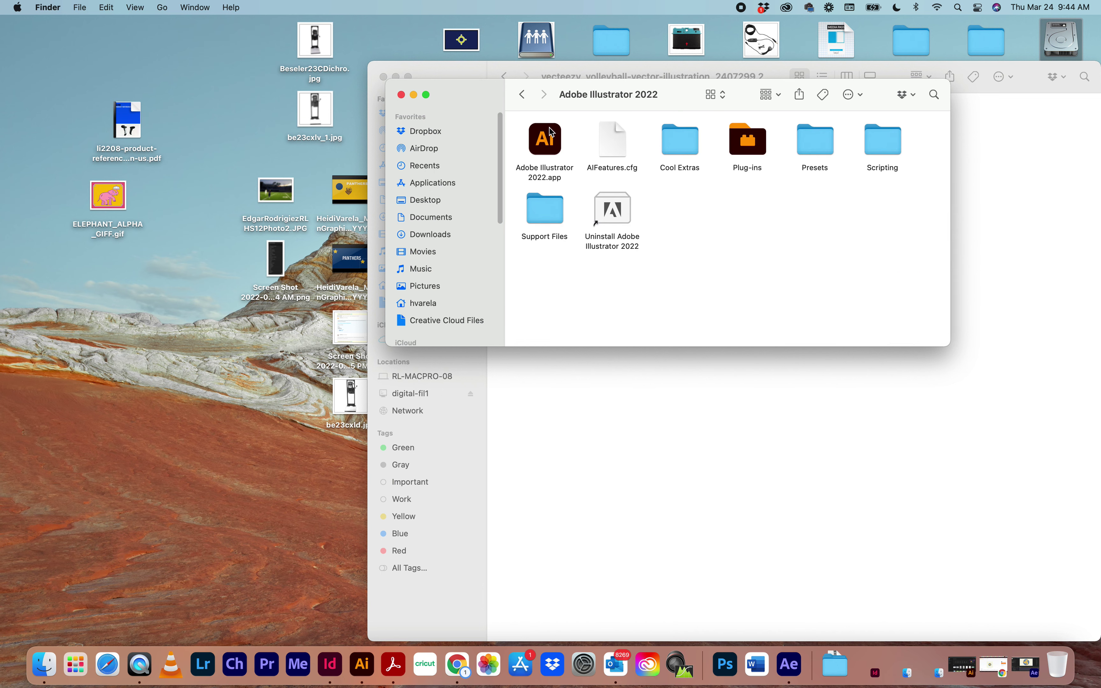
{"action": "left_click", "coordinate": [401, 94]}
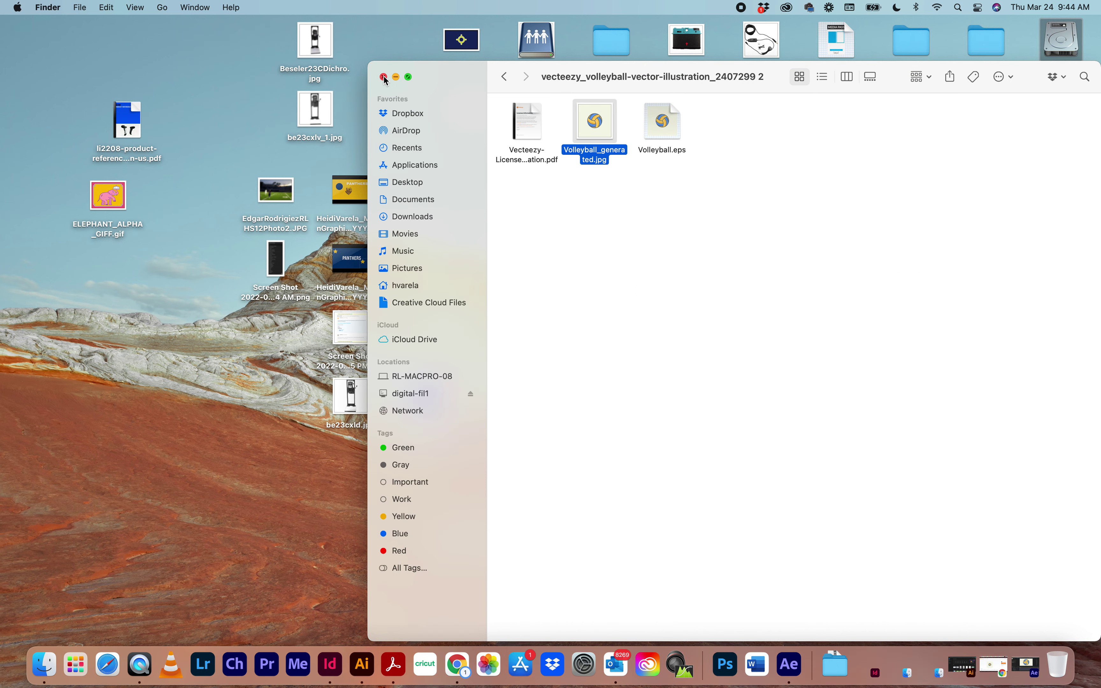
Open Volleyball.eps from Finder with Adobe Illustrator 2022.app.
{"action": "left_click", "coordinate": [592, 215]}
{"action": "left_click", "coordinate": [680, 133]}
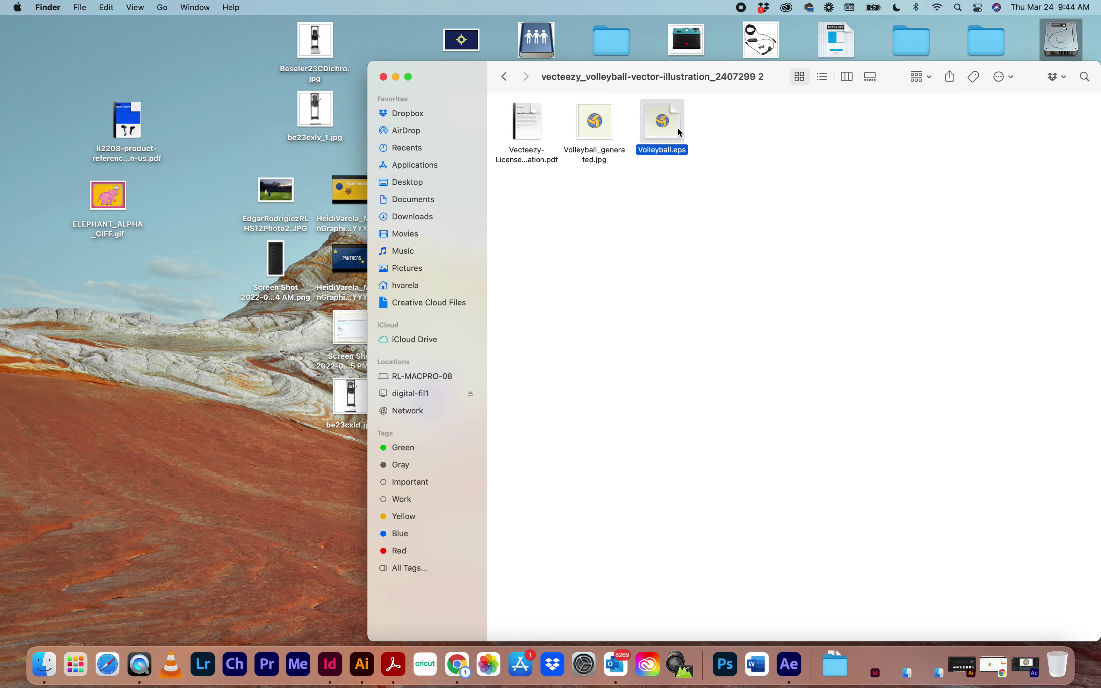
{"action": "right_click", "coordinate": [658, 137]}
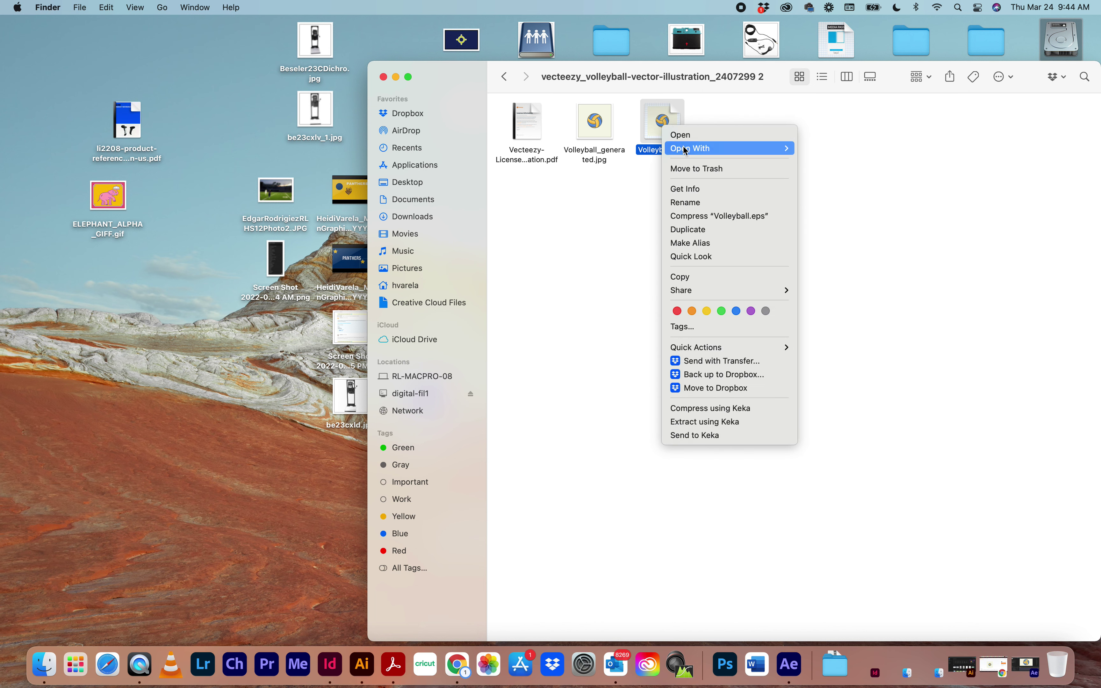
{"action": "mouse_move", "coordinate": [728, 148]}
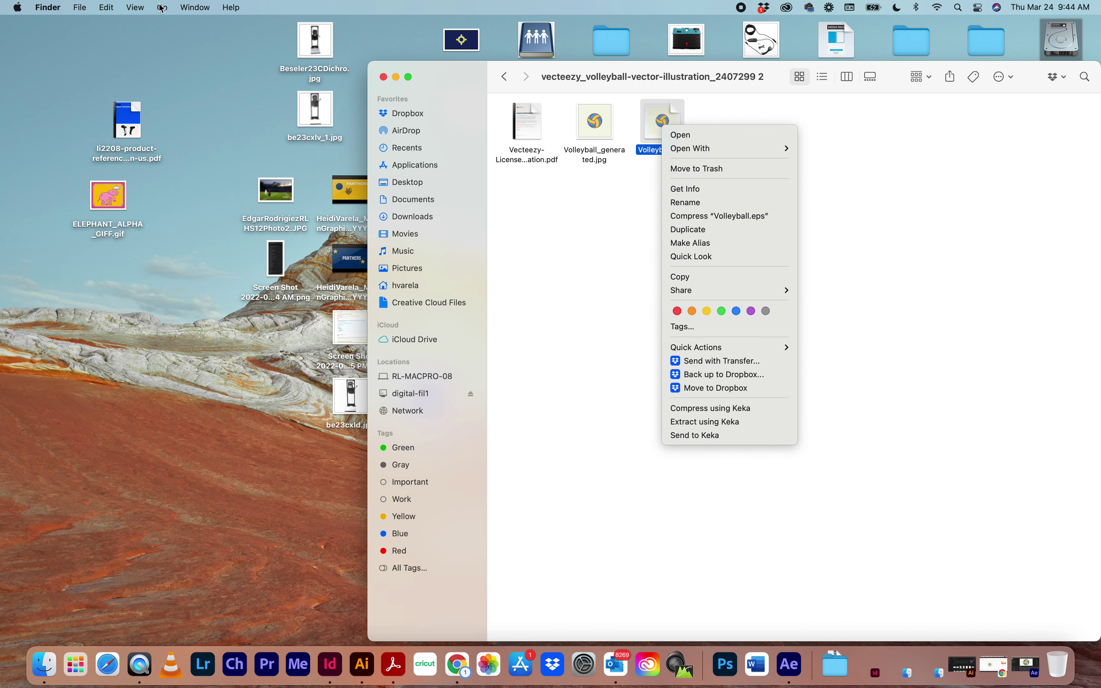
{"action": "mouse_move", "coordinate": [768, 148]}
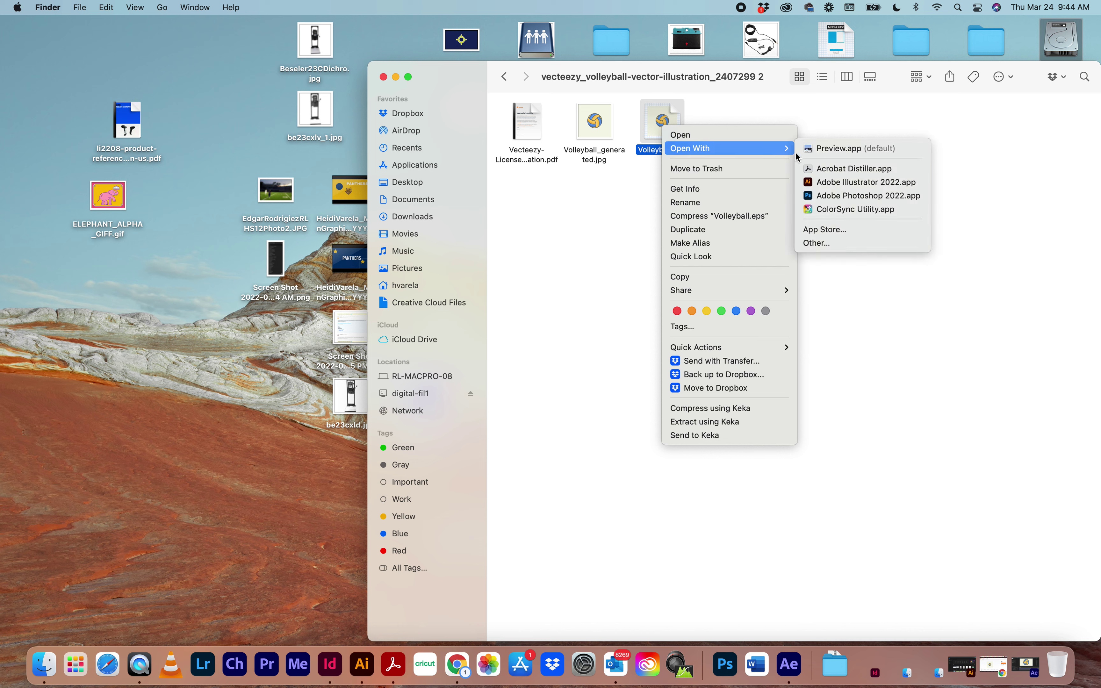
{"action": "left_click", "coordinate": [814, 181]}
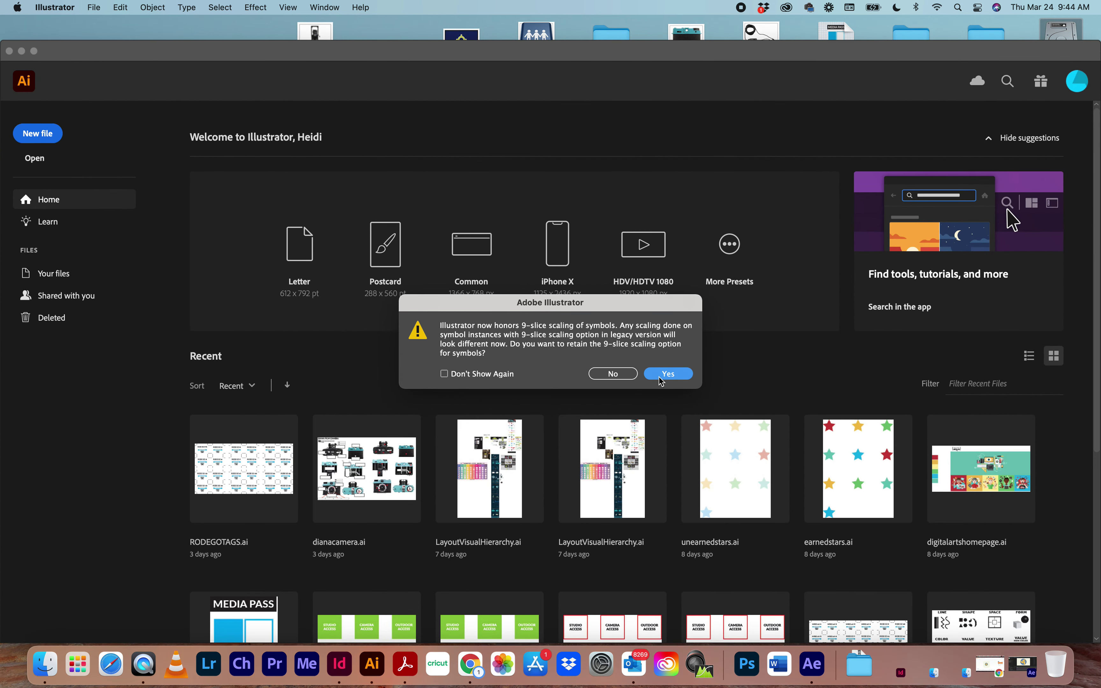
Accept the 9-slice scaling prompt, then drag aside and delete the cream background square.
{"action": "left_click", "coordinate": [658, 377]}
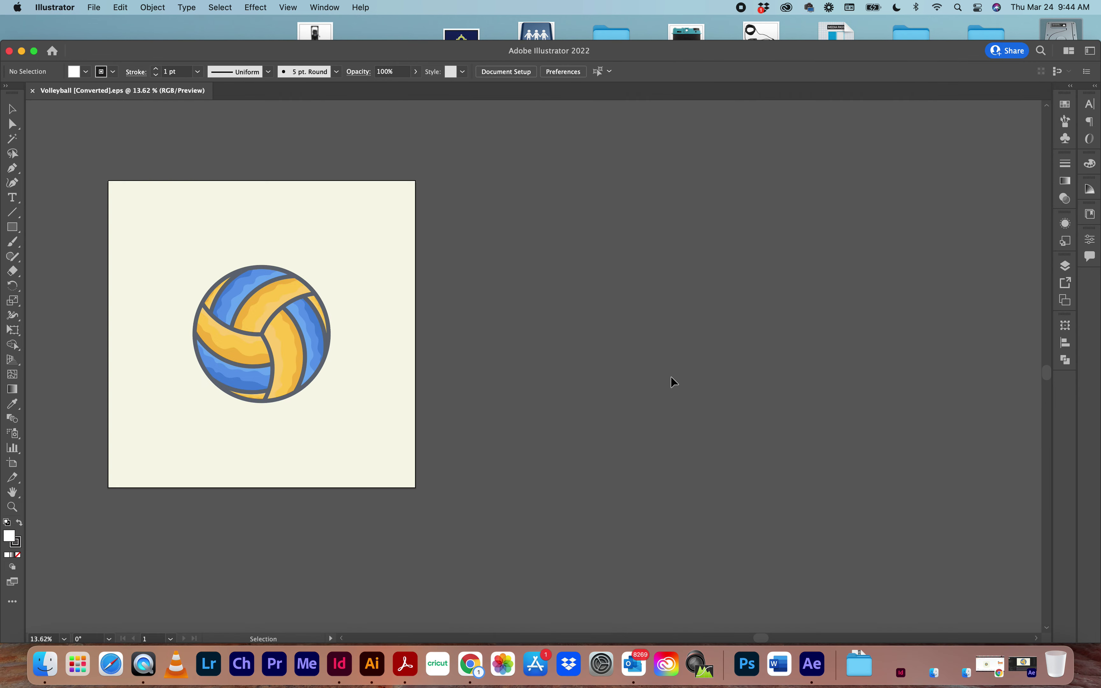
{"action": "left_click_drag", "start_coordinate": [180, 223], "coordinate": [659, 242]}
{"action": "left_click_drag", "start_coordinate": [664, 289], "coordinate": [510, 231]}
{"action": "left_click", "coordinate": [12, 110]}
{"action": "key", "text": "Delete"}
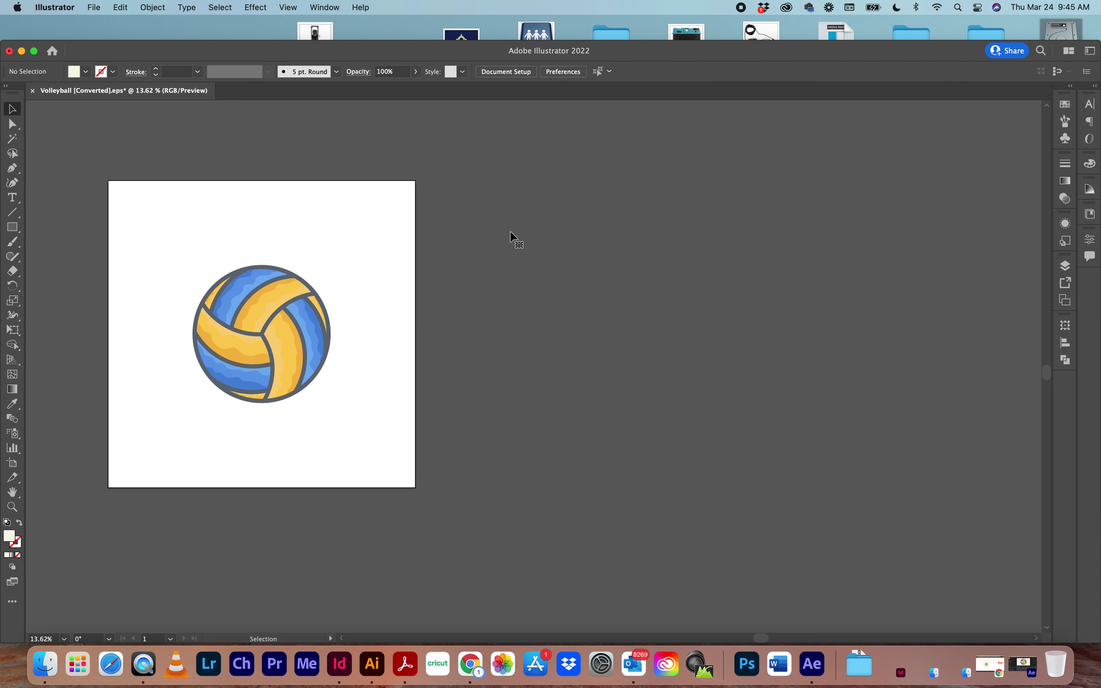
{"action": "left_click", "coordinate": [94, 7]}
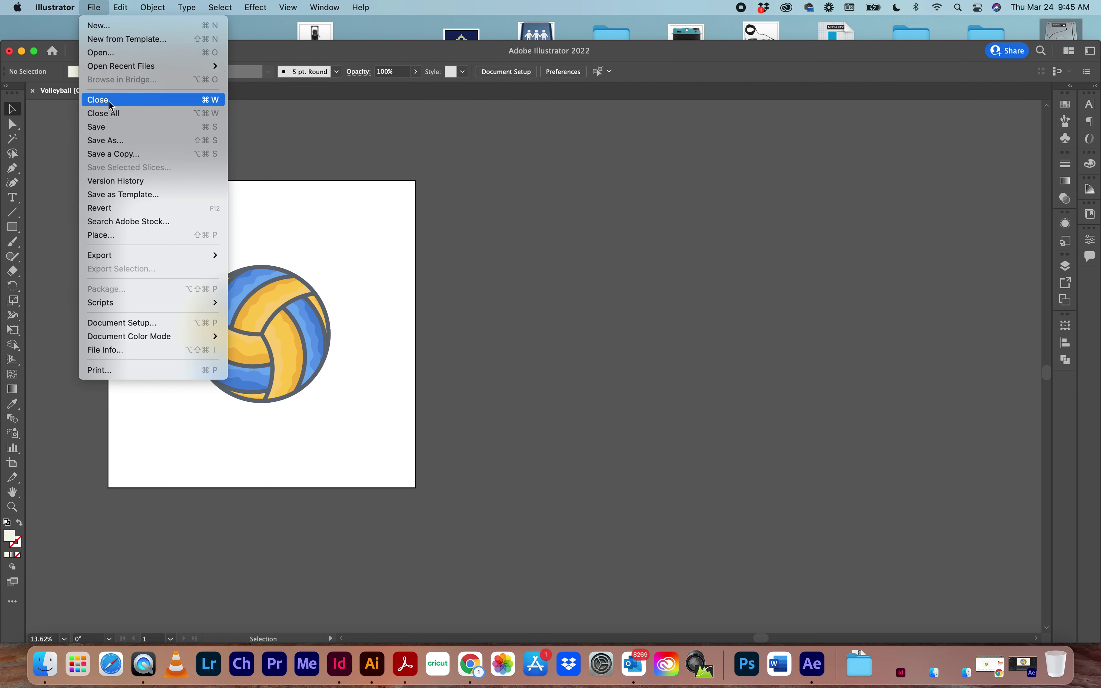
Save the volleyball locally to the Desktop as Volleyball [Converted].ai with default Illustrator options.
{"action": "left_click", "coordinate": [101, 130]}
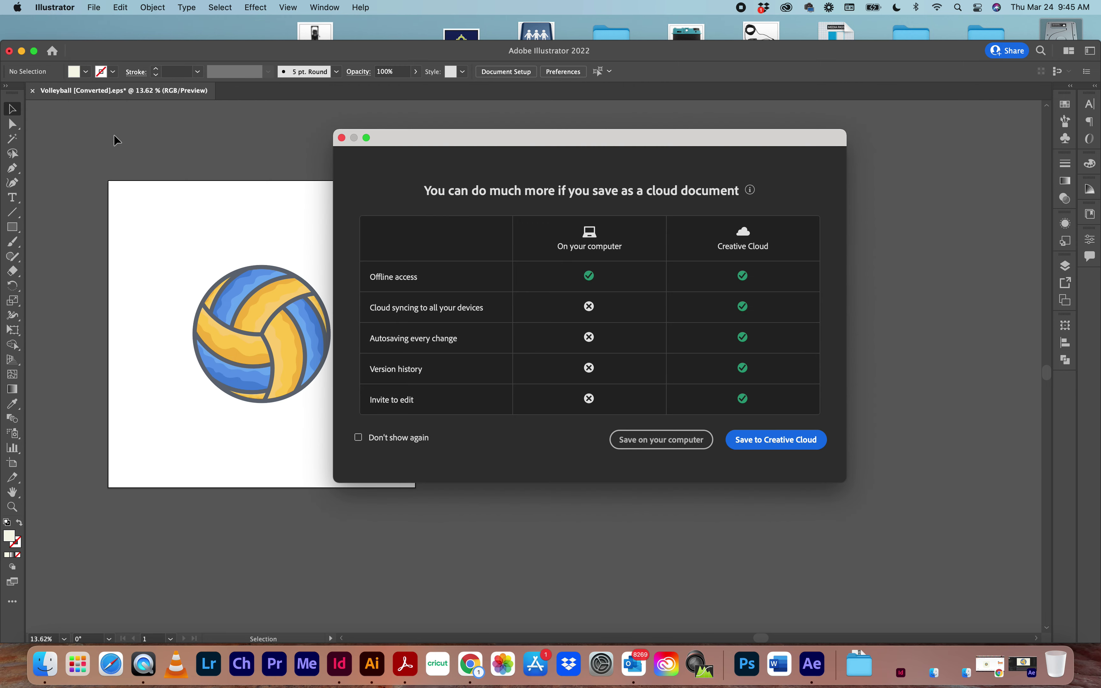
{"action": "left_click", "coordinate": [661, 439]}
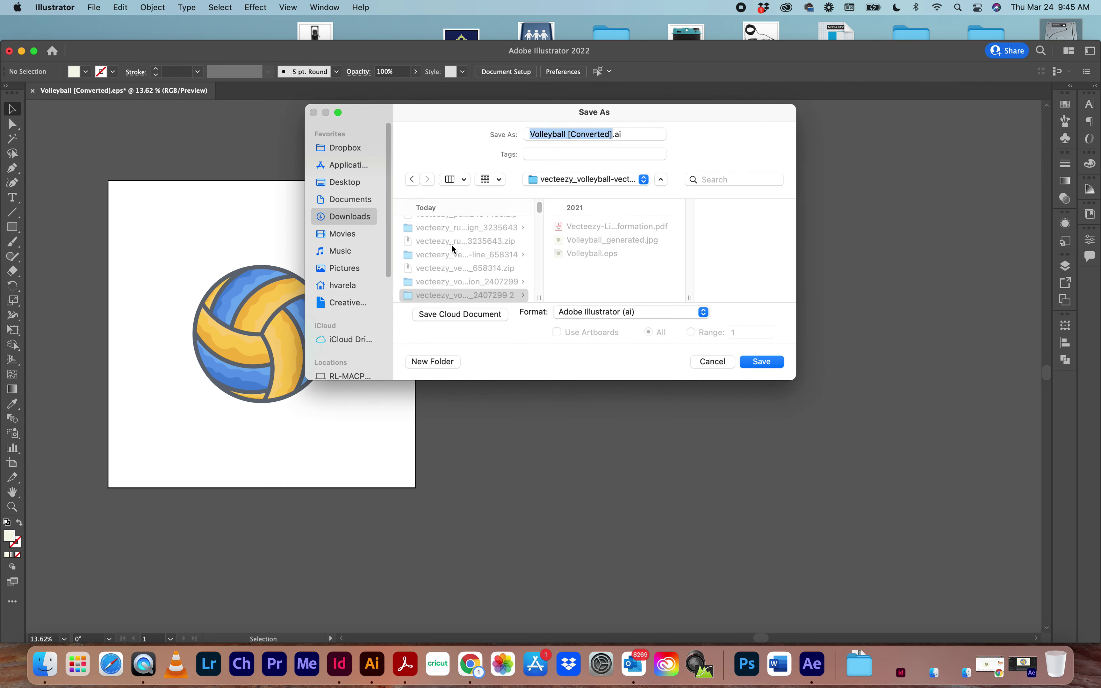
{"action": "left_click", "coordinate": [344, 182]}
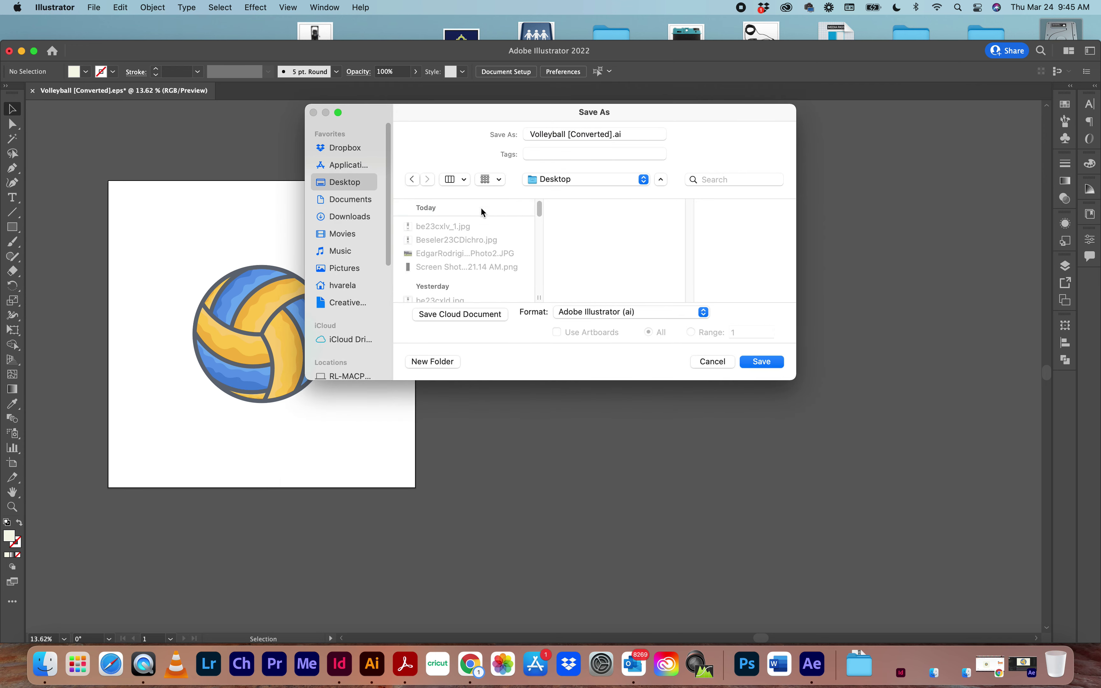
{"action": "left_click", "coordinate": [758, 360]}
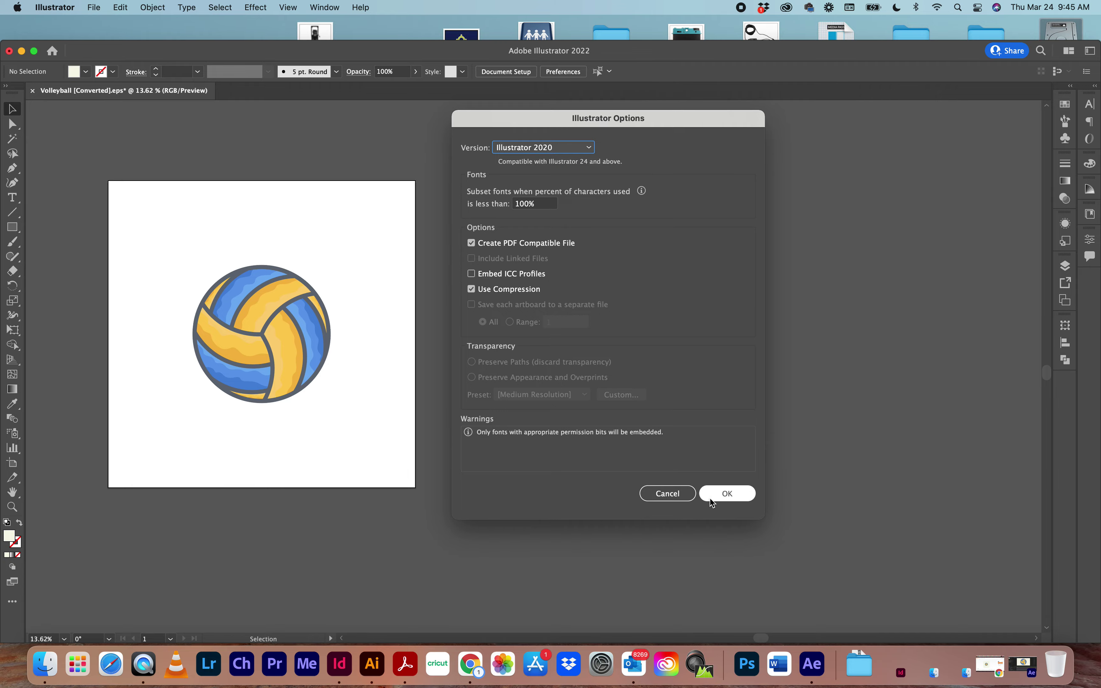
{"action": "left_click", "coordinate": [727, 494]}
{"action": "left_click", "coordinate": [812, 664]}
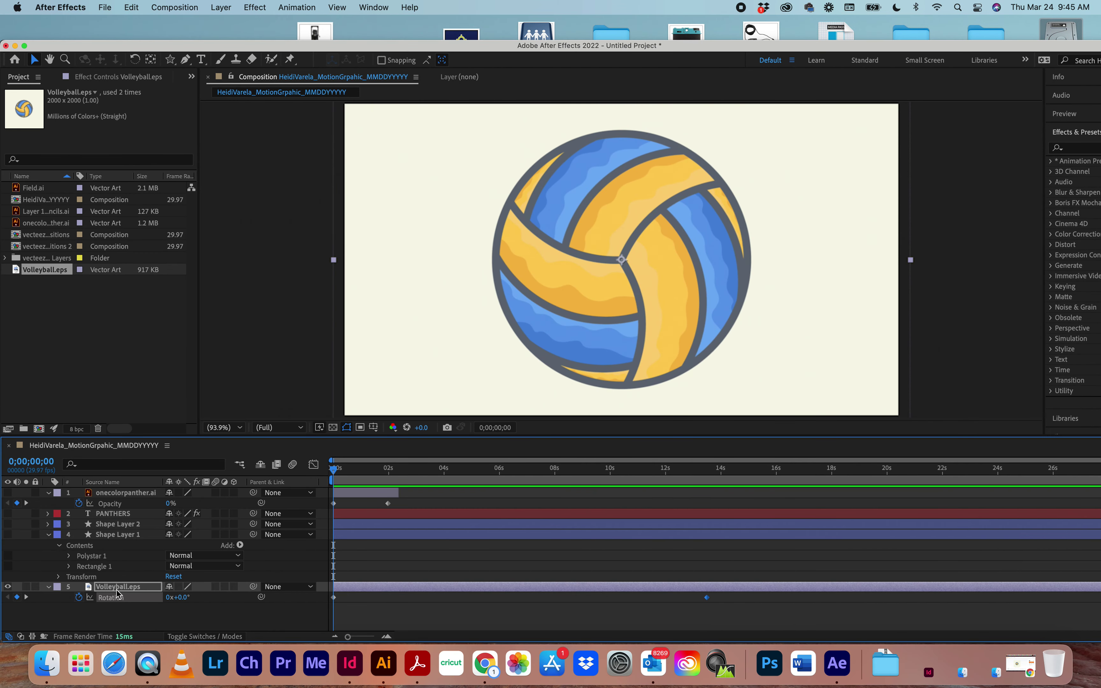
Delete the Volleyball.eps layer and add Volleyball [Converted].ai from Desktop to the comp as merged footage.
{"action": "left_click", "coordinate": [116, 590]}
{"action": "key", "text": "Delete"}
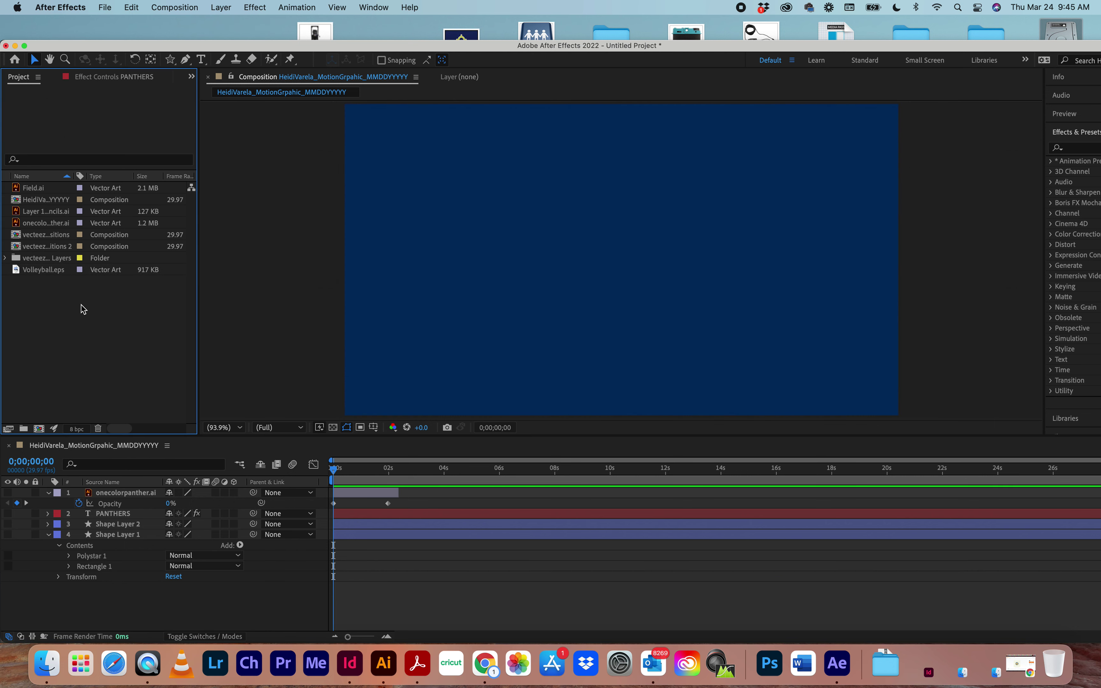
{"action": "double_click", "coordinate": [70, 291]}
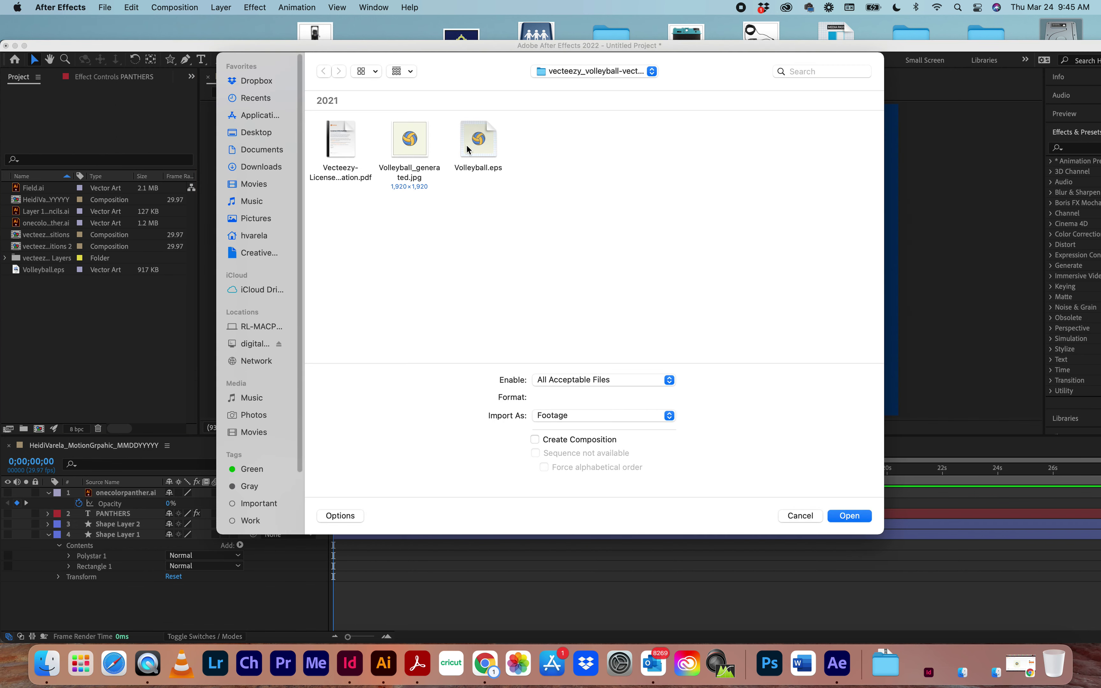
{"action": "left_click", "coordinate": [237, 132]}
{"action": "left_click", "coordinate": [629, 149]}
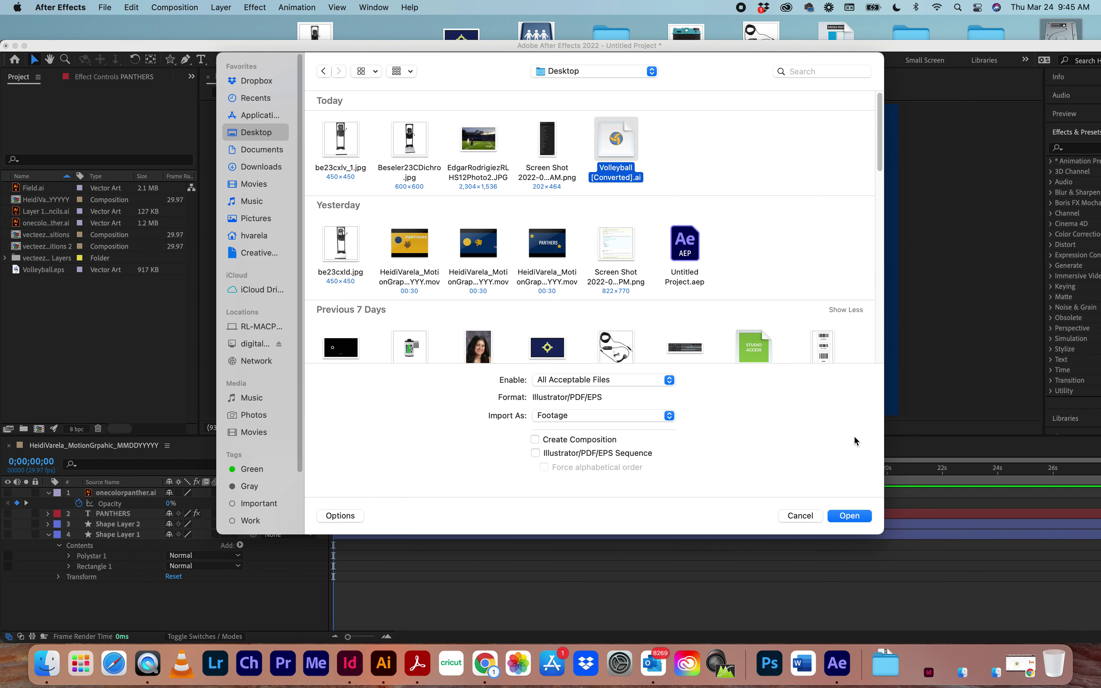
{"action": "left_click", "coordinate": [857, 517]}
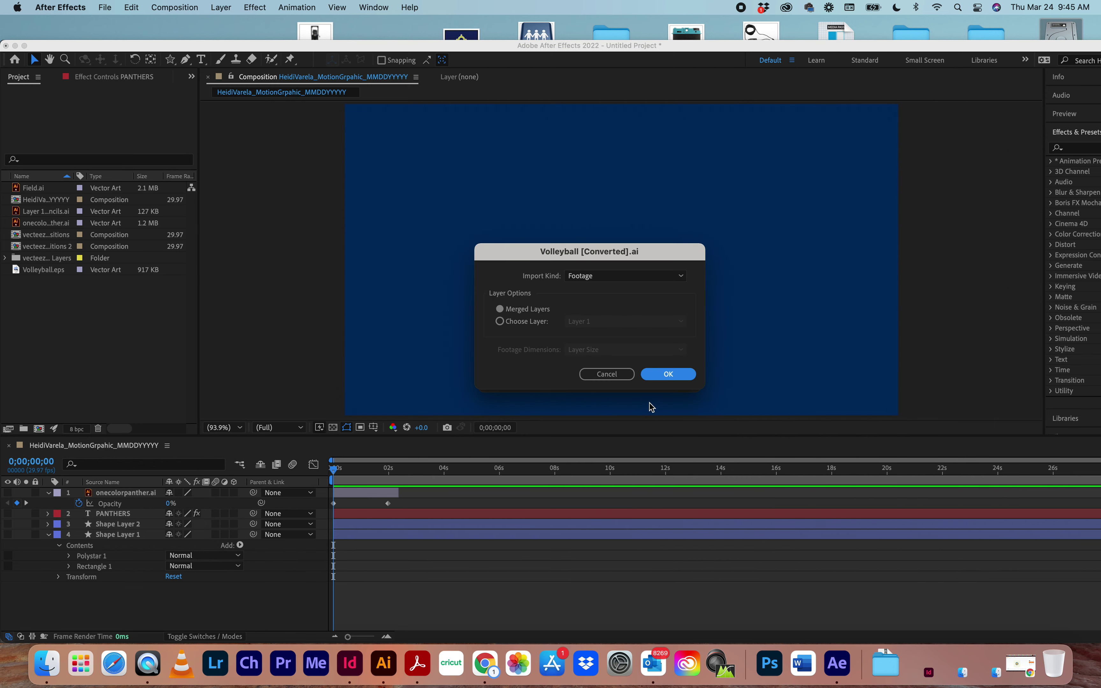
{"action": "left_click", "coordinate": [668, 374]}
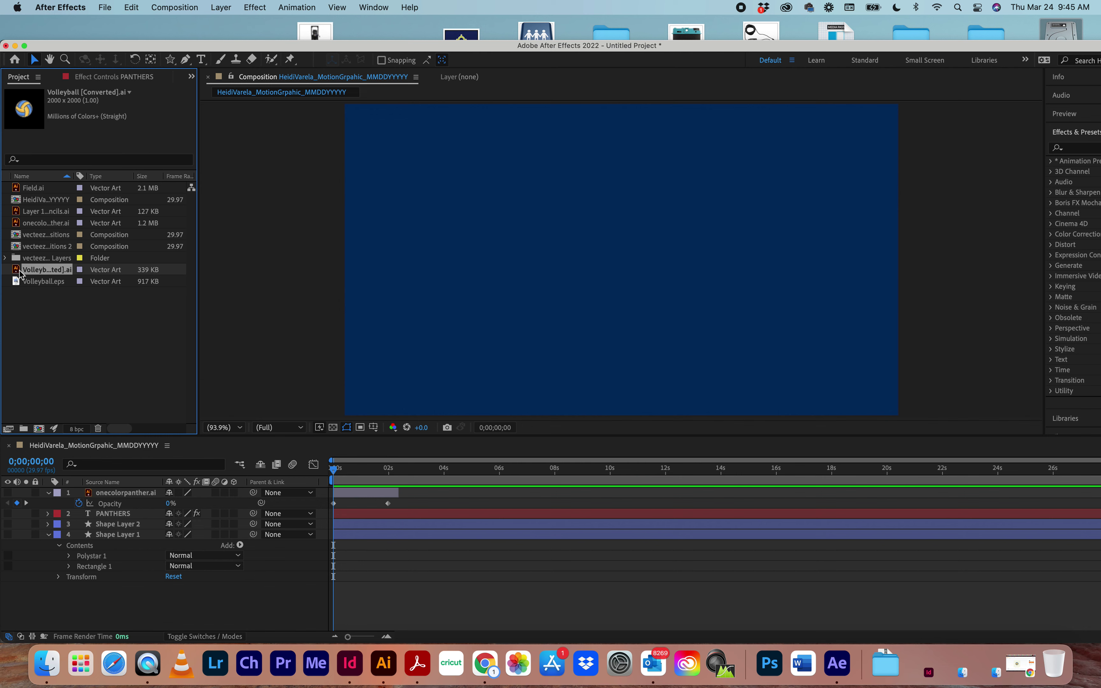
{"action": "left_click_drag", "start_coordinate": [16, 272], "coordinate": [136, 588]}
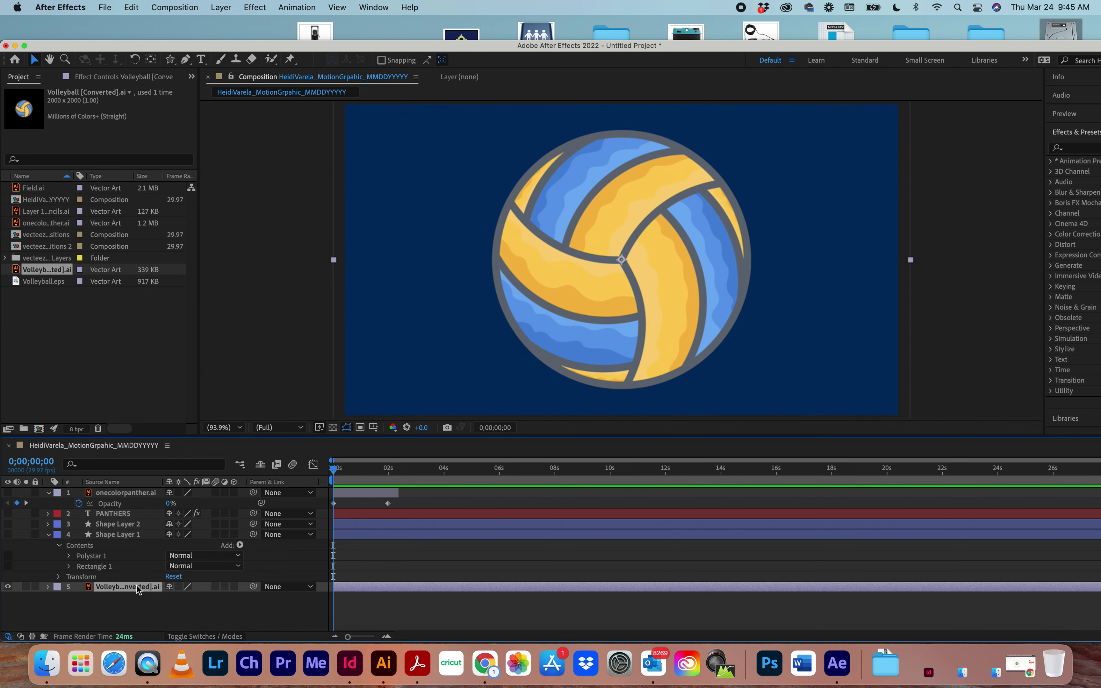
Reposition the volleyball and scale its layer down to 23%.
{"action": "left_click_drag", "start_coordinate": [550, 258], "coordinate": [501, 268]}
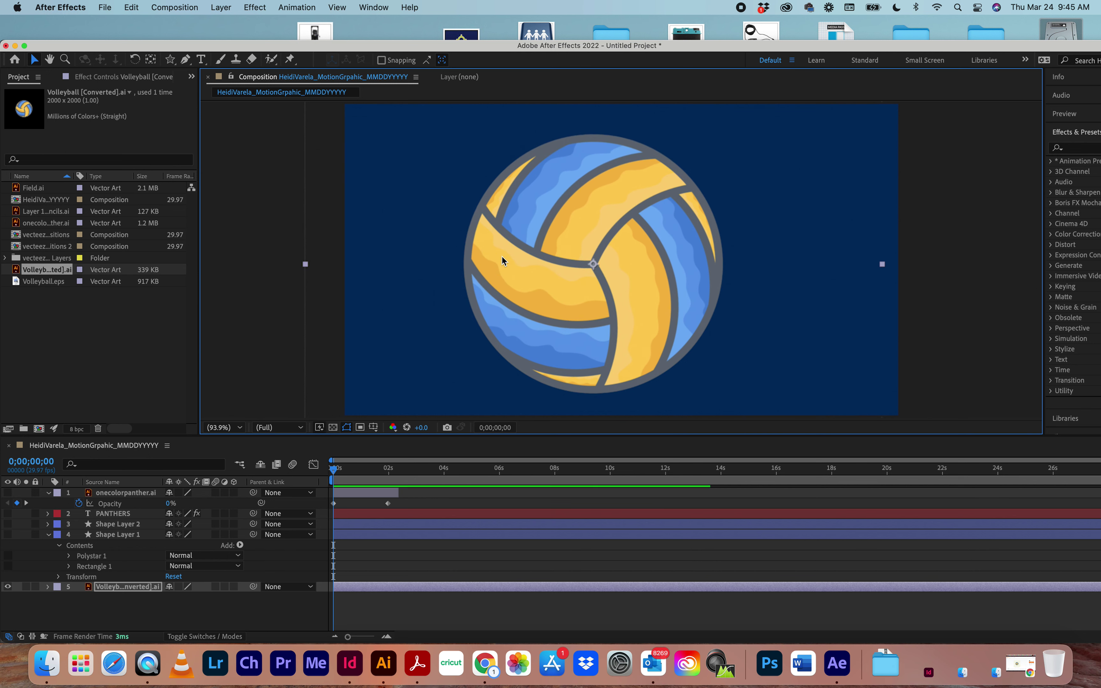
{"action": "key", "text": "s"}
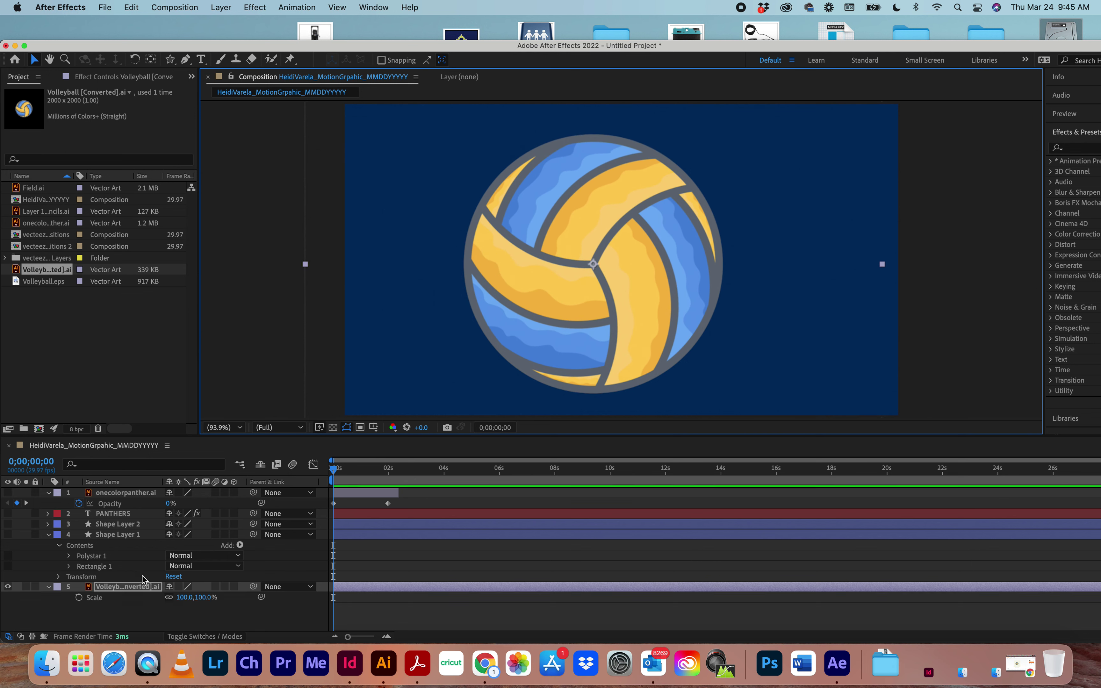
{"action": "left_click_drag", "start_coordinate": [182, 598], "coordinate": [137, 599]}
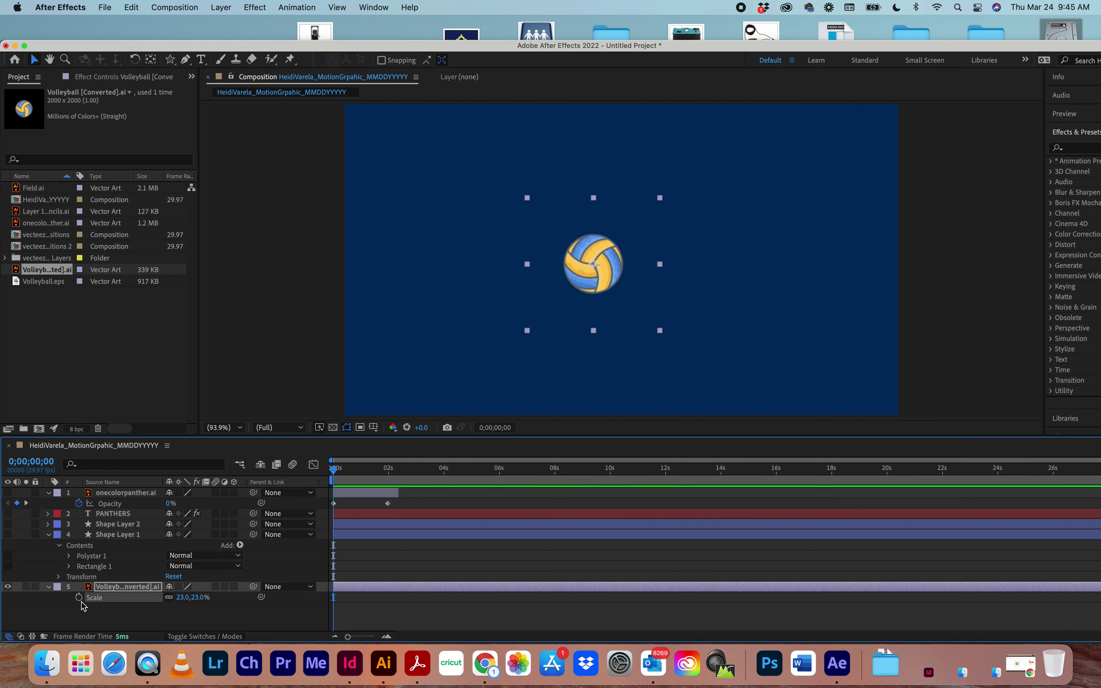
{"action": "left_click", "coordinate": [110, 588]}
Keyframe the ball's Position from -226.5,508.0 at 0s to 1567.1,508.0 at 8s.
{"action": "key", "text": "p"}
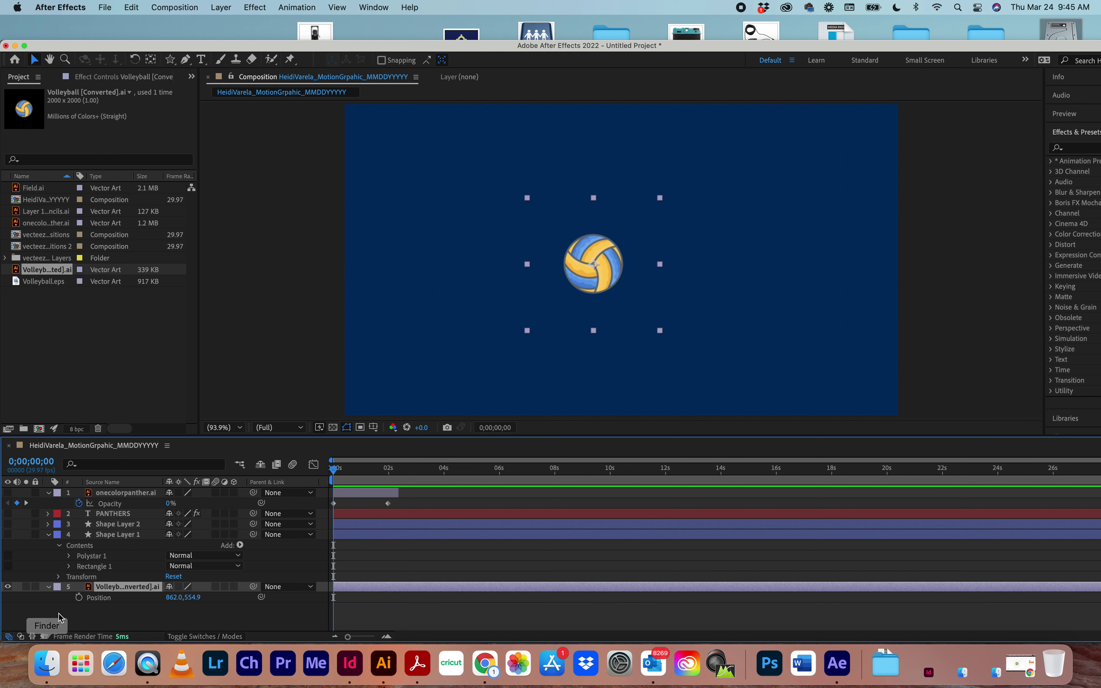
{"action": "left_click", "coordinate": [79, 598]}
{"action": "left_click_drag", "start_coordinate": [600, 301], "coordinate": [286, 288]}
{"action": "left_click_drag", "start_coordinate": [333, 469], "coordinate": [555, 473]}
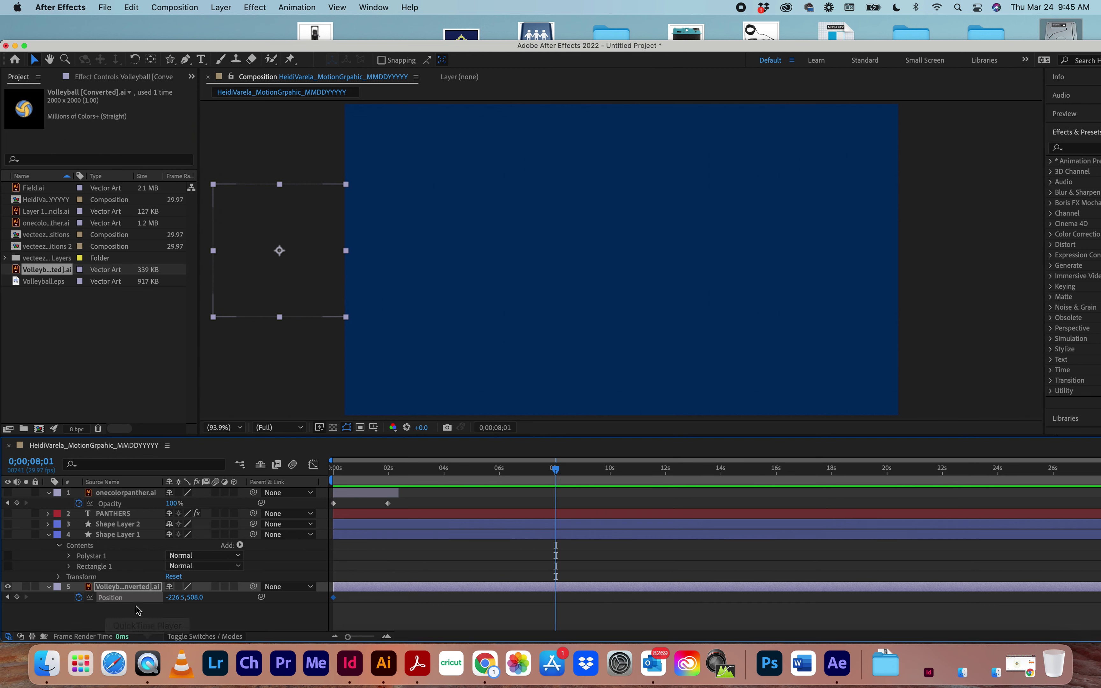
{"action": "left_click_drag", "start_coordinate": [312, 278], "coordinate": [828, 277]}
{"action": "left_click_drag", "start_coordinate": [558, 468], "coordinate": [194, 493]}
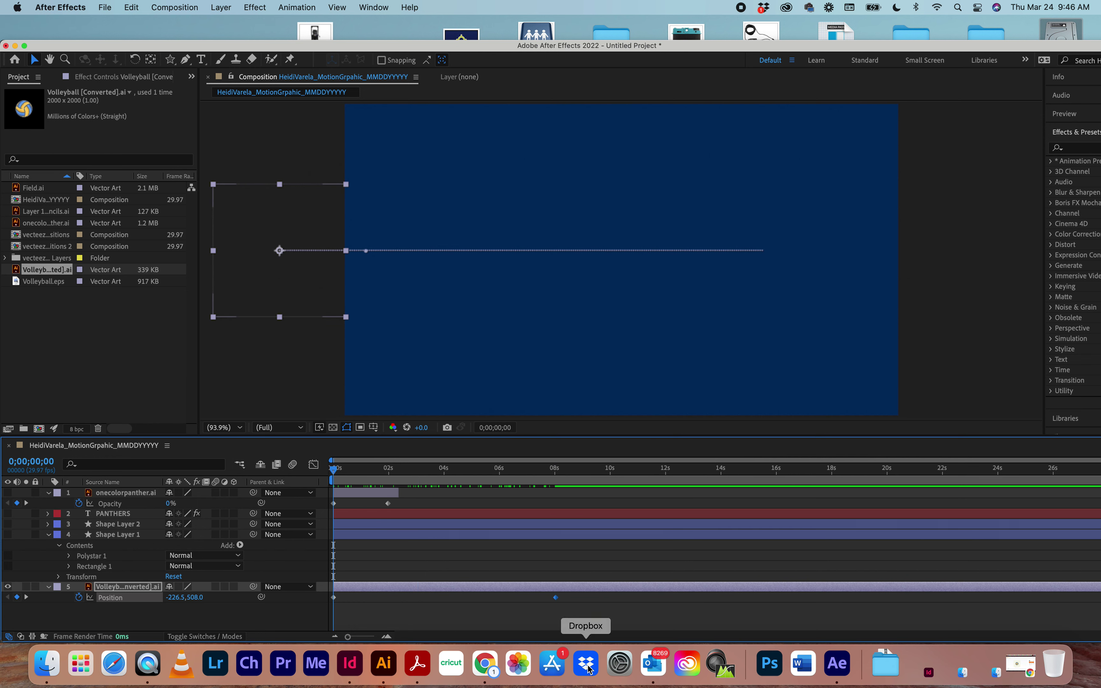
{"action": "left_click", "coordinate": [384, 664]}
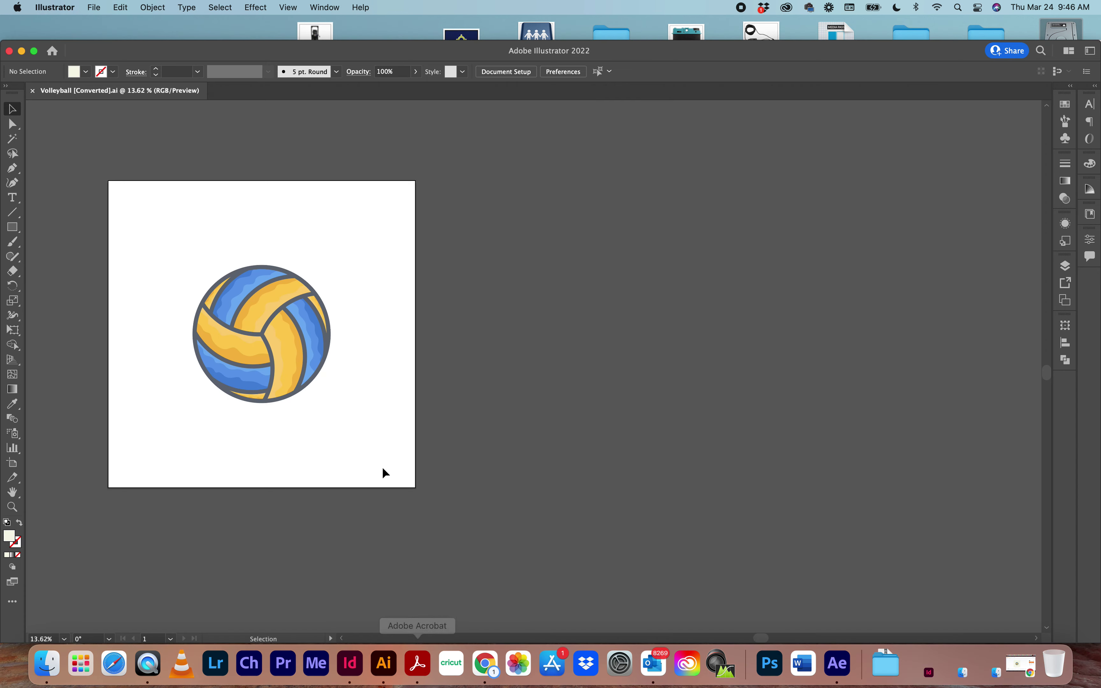
Open colored pencils.ai from the vecteezy pencil folder in Downloads.
{"action": "left_click", "coordinate": [93, 7]}
{"action": "left_click", "coordinate": [102, 54]}
{"action": "key", "text": "super+o"}
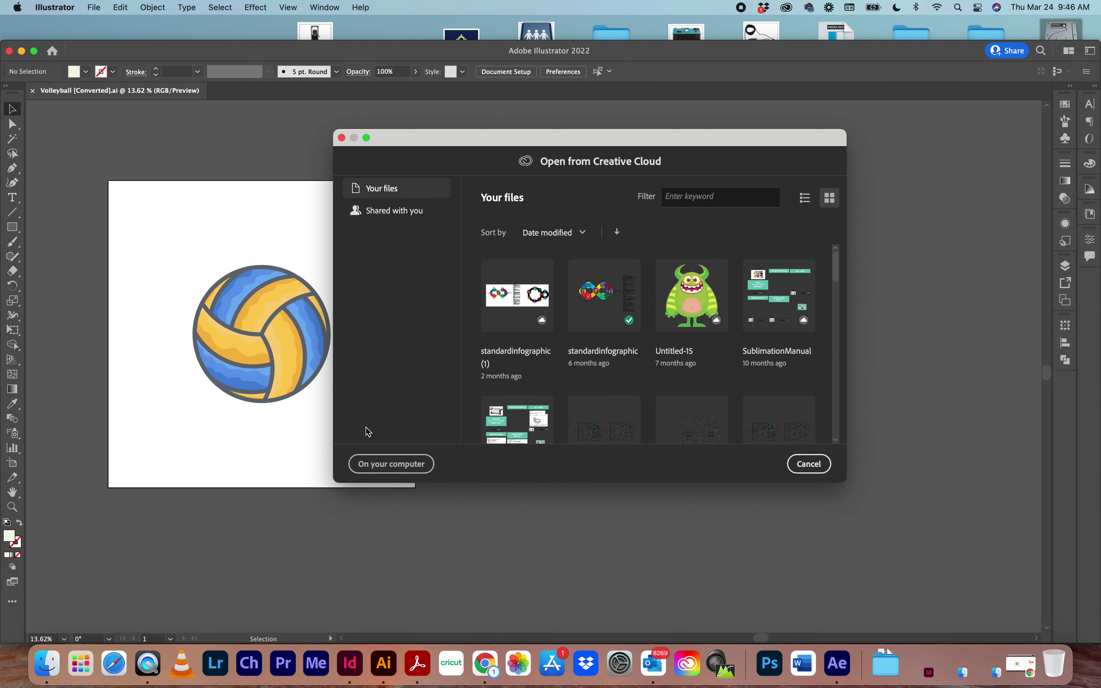
{"action": "left_click", "coordinate": [395, 469]}
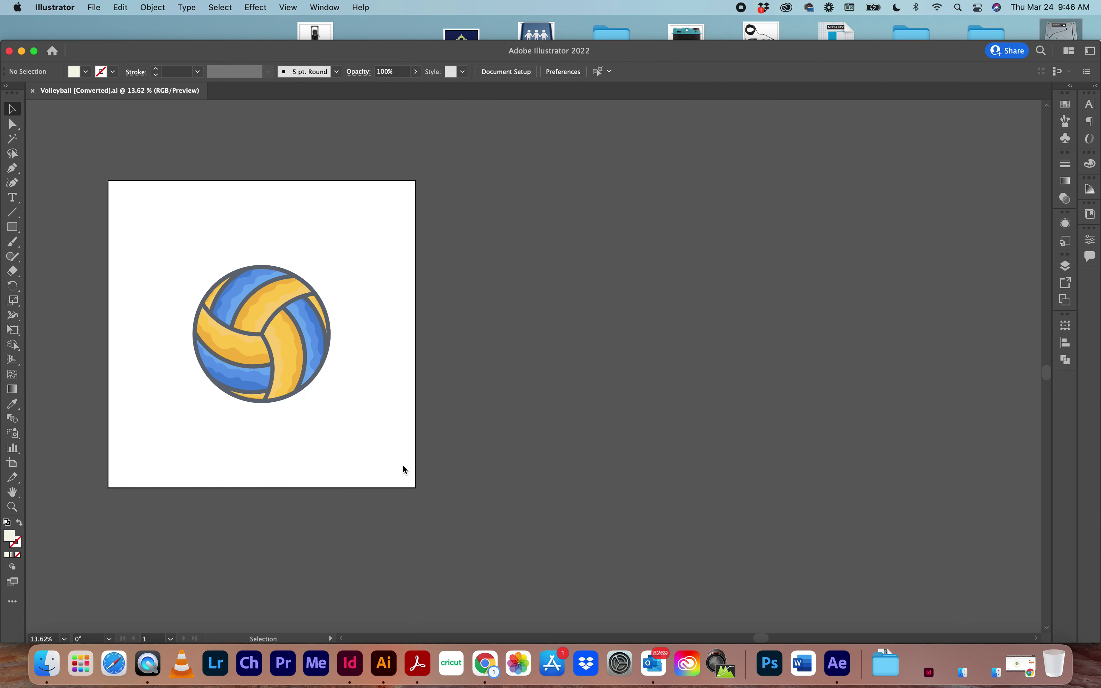
{"action": "left_click", "coordinate": [362, 219]}
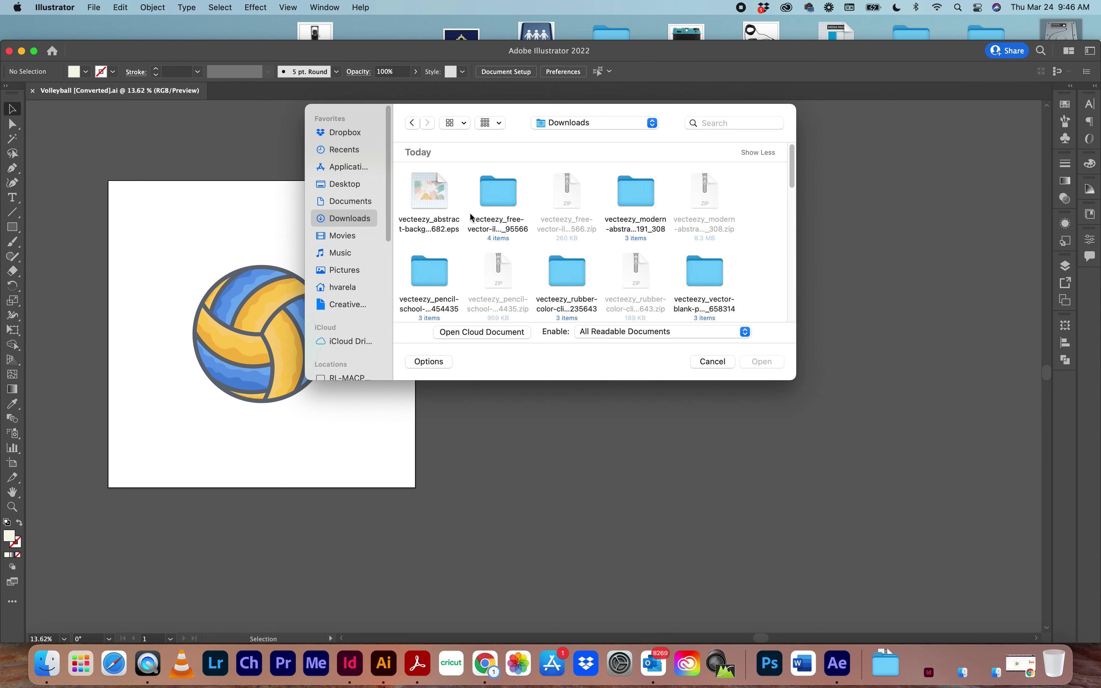
{"action": "double_click", "coordinate": [503, 194]}
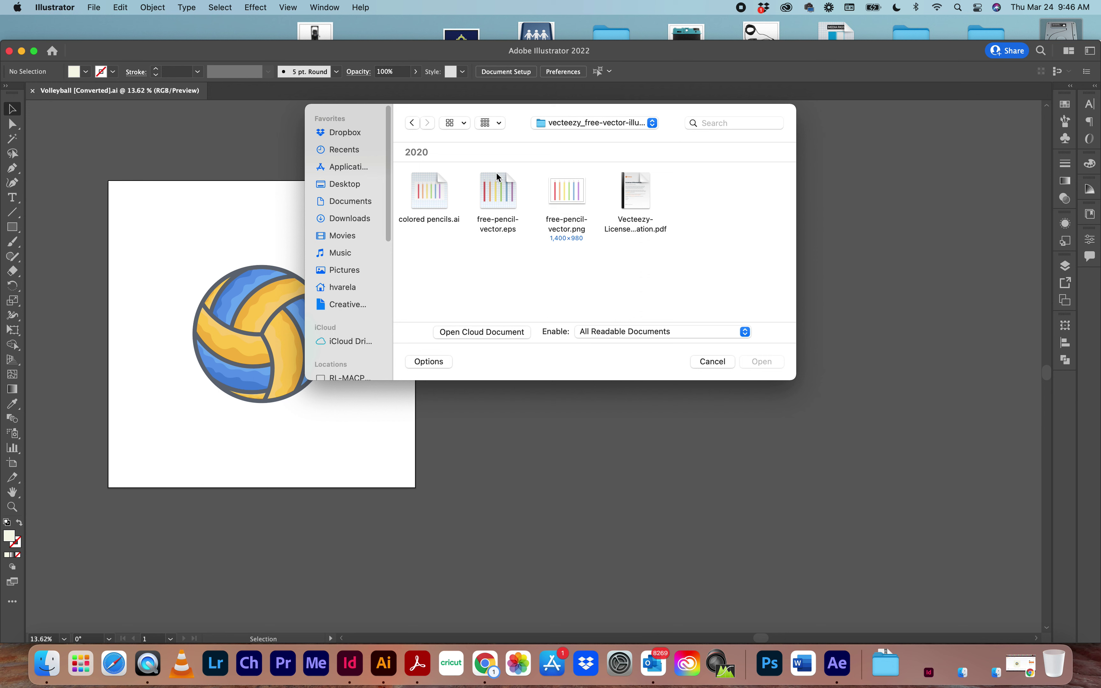
{"action": "left_click", "coordinate": [506, 230]}
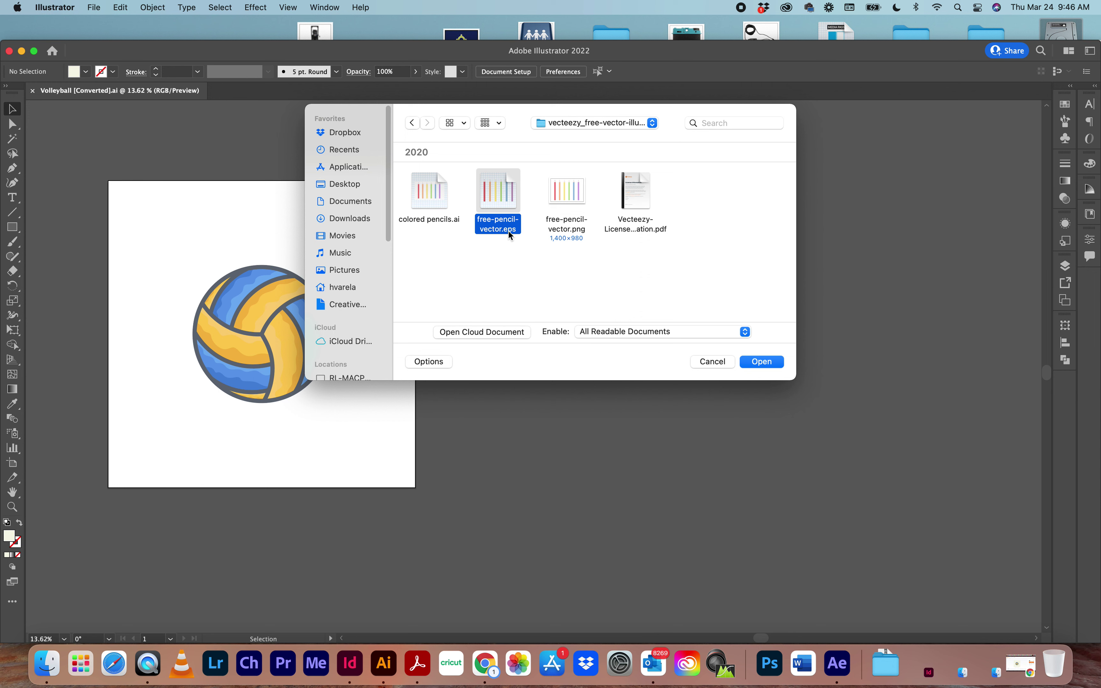
{"action": "left_click", "coordinate": [440, 218]}
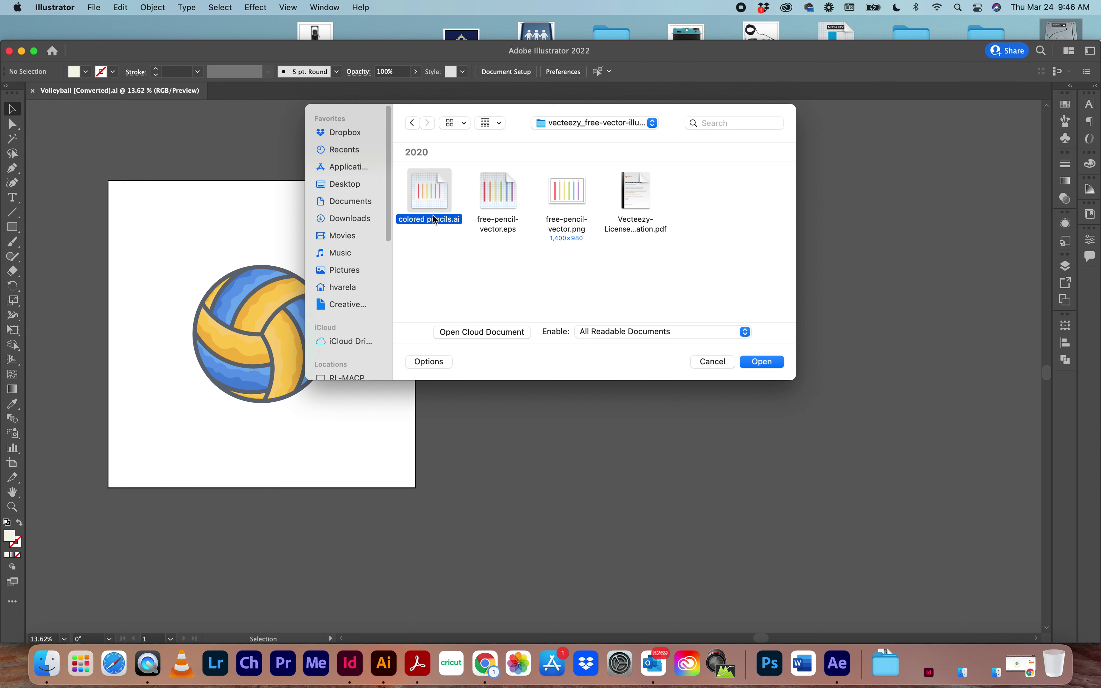
{"action": "left_click", "coordinate": [765, 363]}
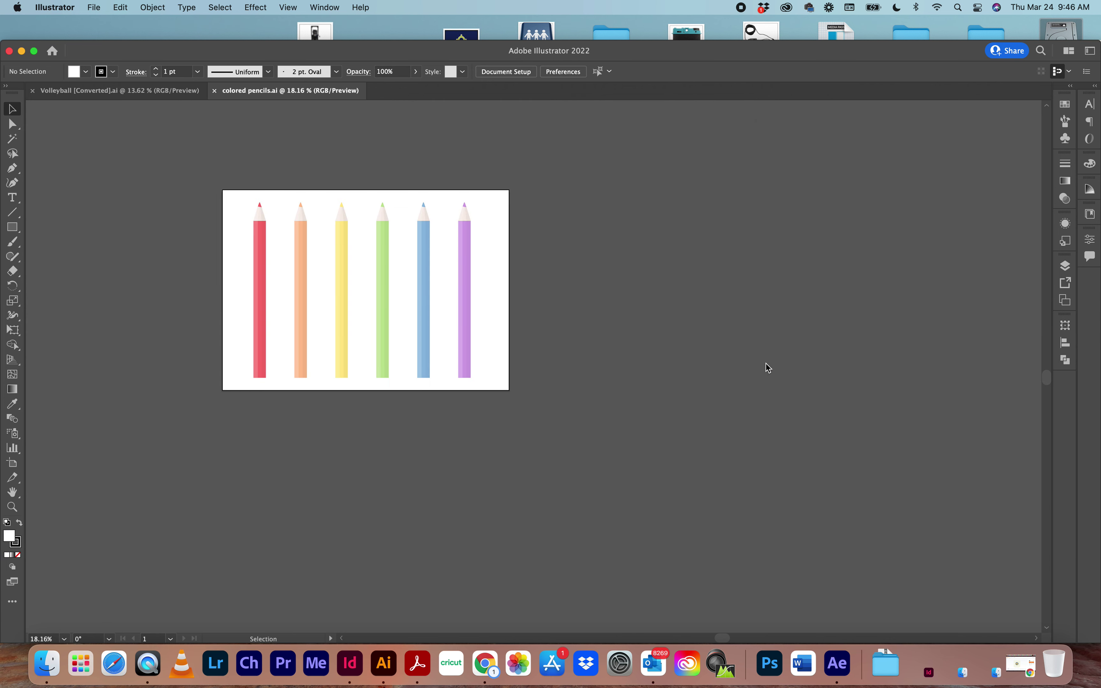
Ungroup the colored pencils artwork into separate pencils.
{"action": "left_click", "coordinate": [467, 276]}
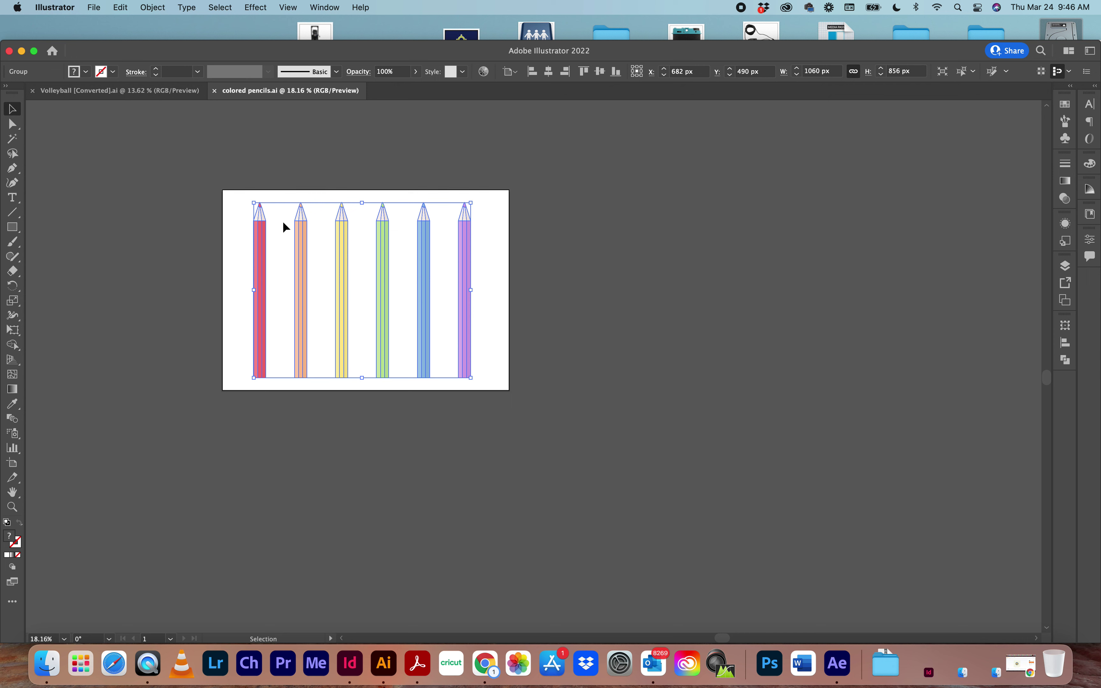
{"action": "left_click", "coordinate": [519, 240]}
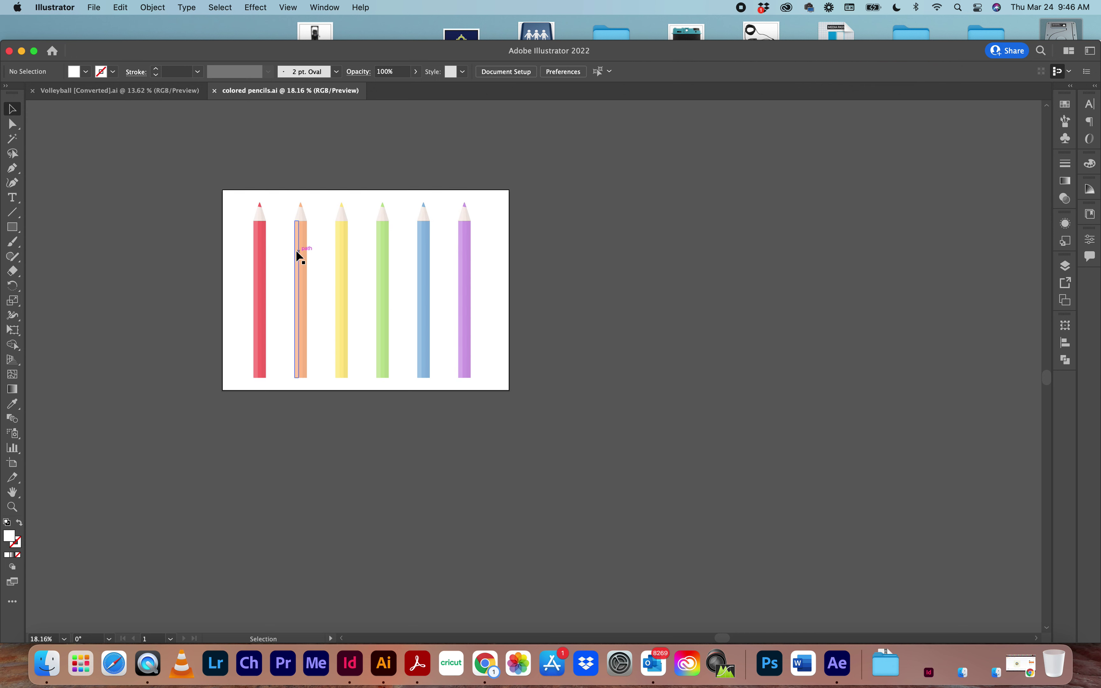
{"action": "left_click", "coordinate": [303, 256]}
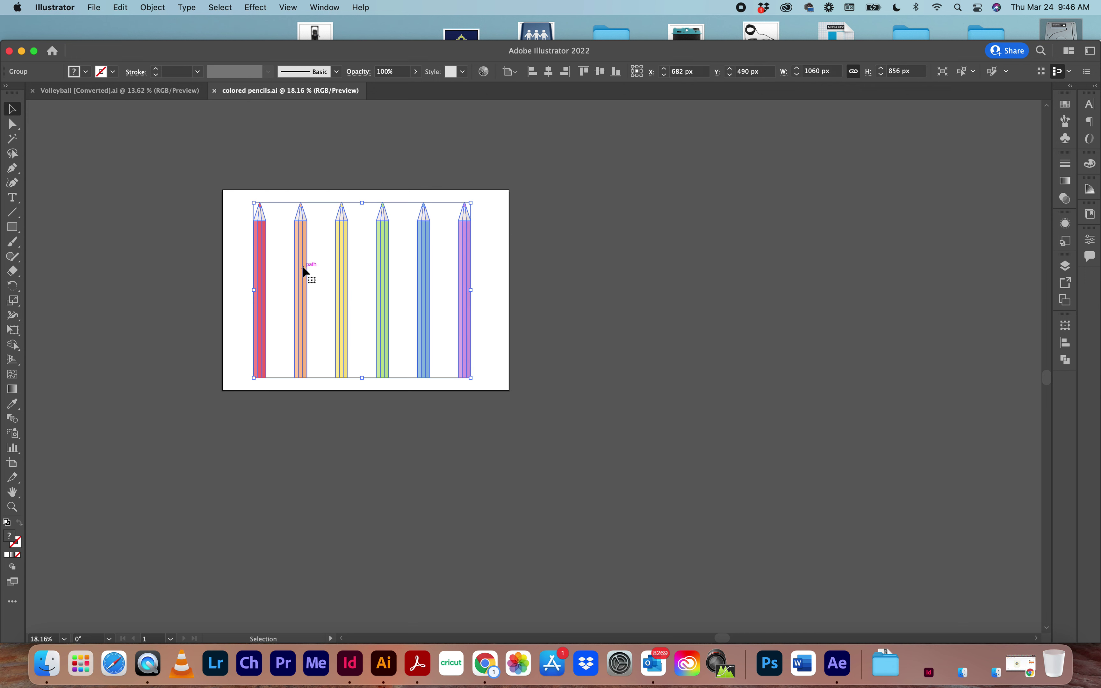
{"action": "right_click", "coordinate": [302, 262]}
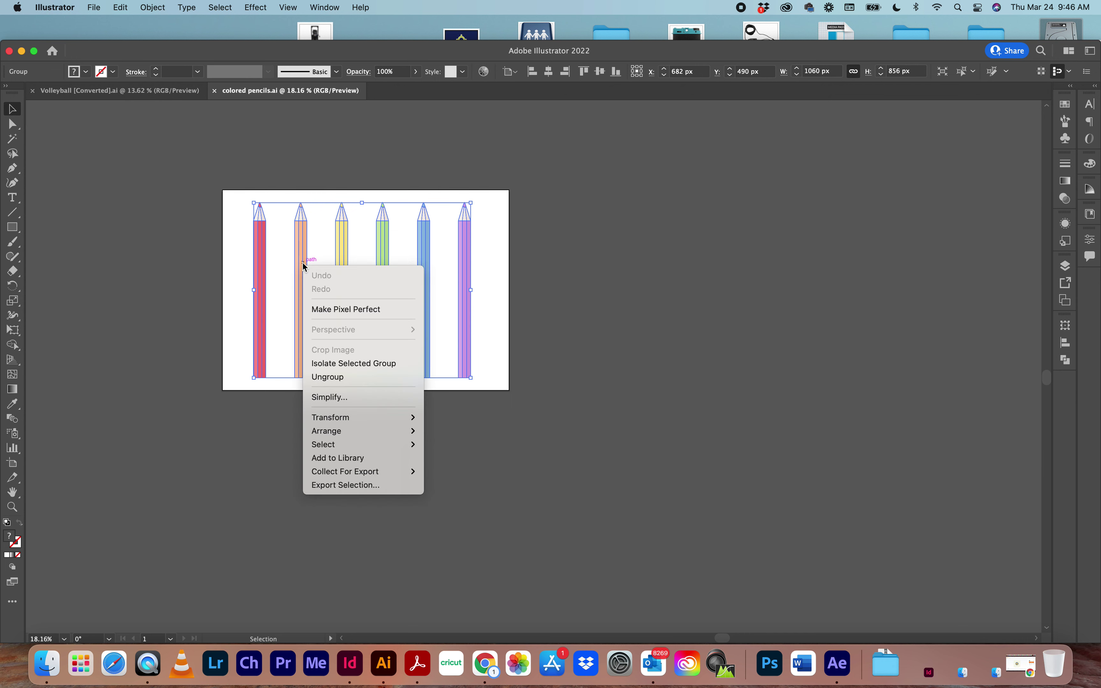
{"action": "left_click", "coordinate": [344, 383]}
{"action": "left_click", "coordinate": [578, 286]}
Move five pencils into a row below the artboard and centre the purple pencil.
{"action": "left_click", "coordinate": [258, 264]}
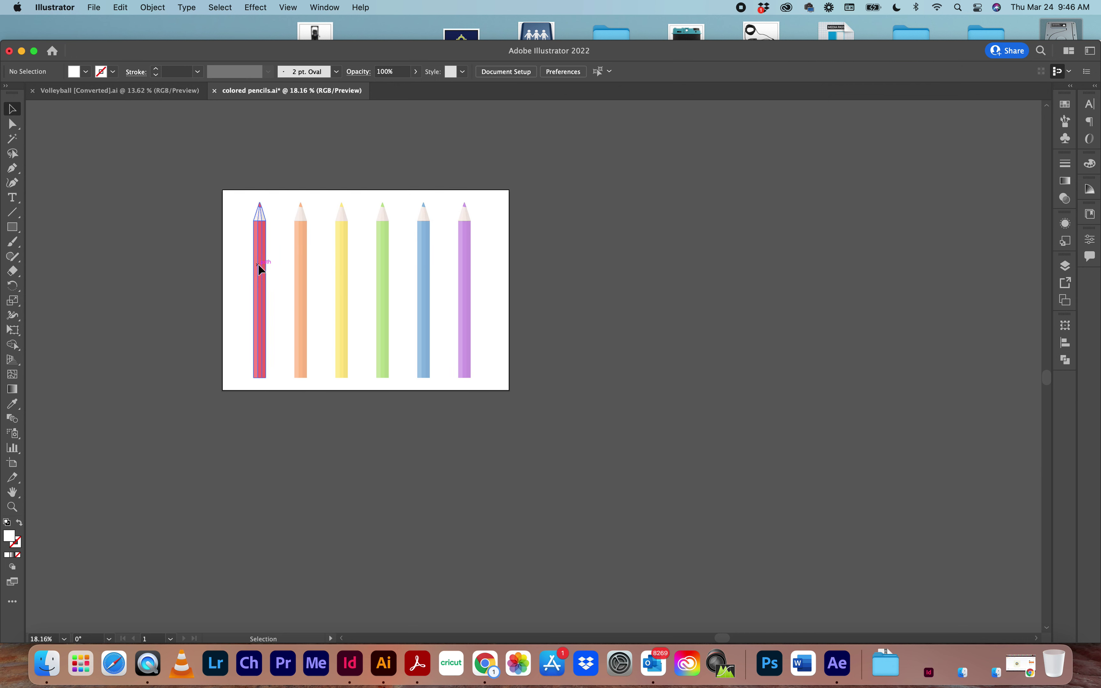
{"action": "left_click", "coordinate": [432, 267]}
{"action": "left_click", "coordinate": [431, 271]}
{"action": "left_click", "coordinate": [460, 267]}
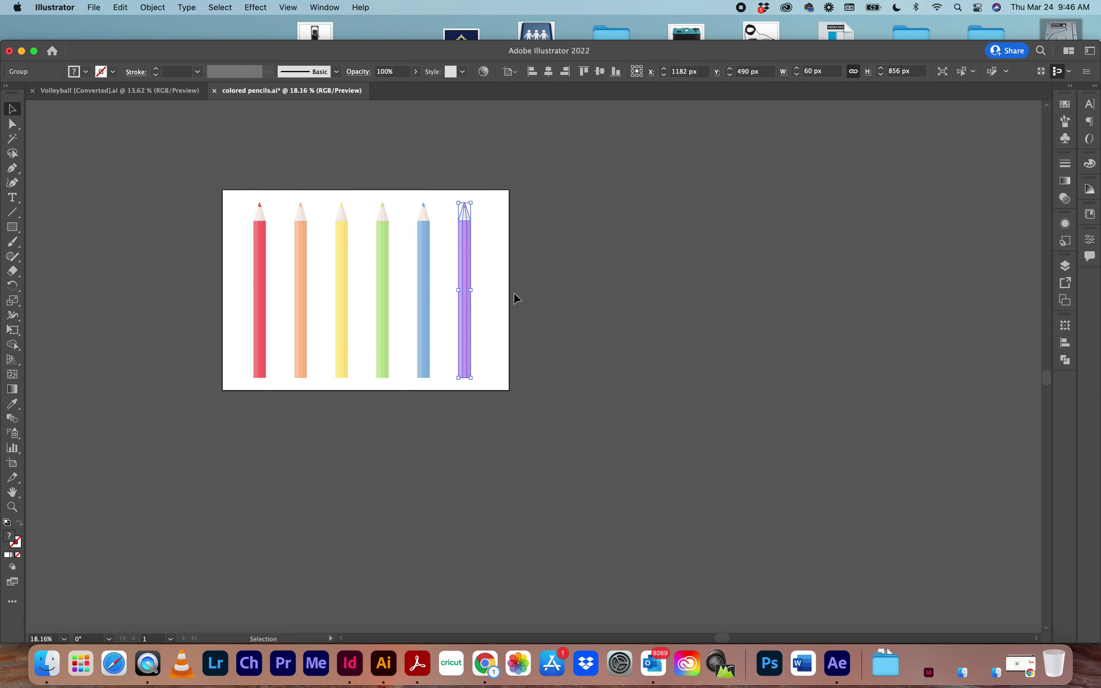
{"action": "mouse_move", "coordinate": [235, 243]}
{"action": "left_mouse_down"}
{"action": "mouse_move", "coordinate": [432, 296]}
{"action": "mouse_move", "coordinate": [806, 271]}
{"action": "left_mouse_up"}
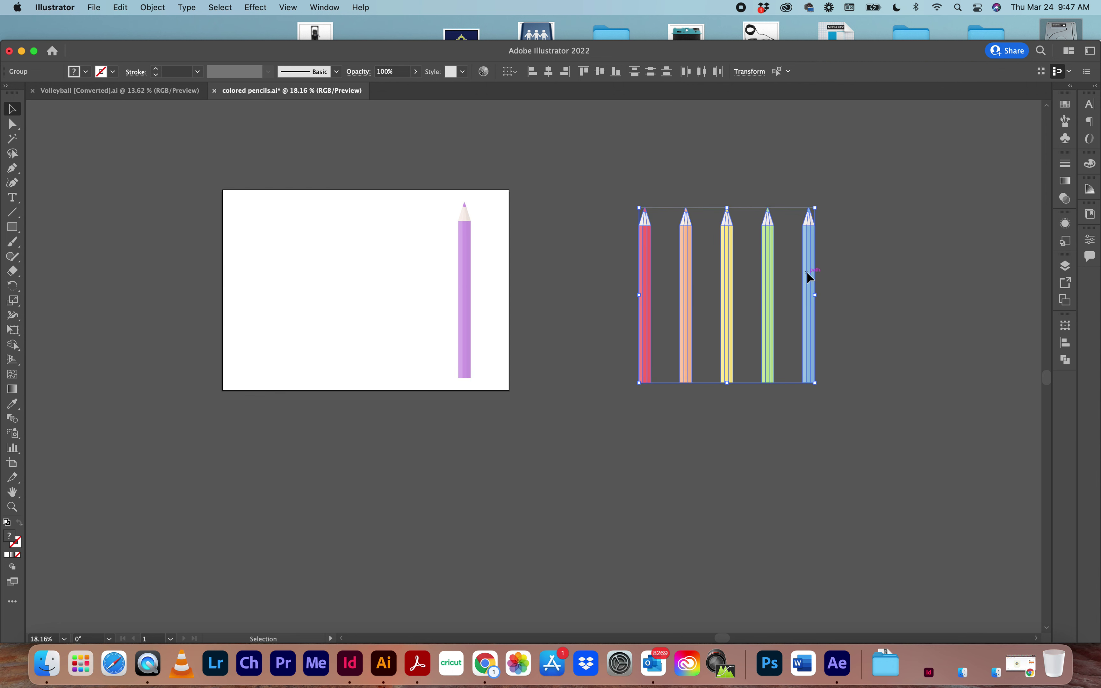
{"action": "left_click", "coordinate": [621, 342]}
{"action": "left_click_drag", "start_coordinate": [641, 299], "coordinate": [598, 519]}
{"action": "mouse_move", "coordinate": [687, 318]}
{"action": "left_mouse_down"}
{"action": "mouse_move", "coordinate": [596, 337]}
{"action": "mouse_move", "coordinate": [531, 521]}
{"action": "mouse_move", "coordinate": [556, 508]}
{"action": "left_mouse_up"}
{"action": "mouse_move", "coordinate": [582, 205]}
{"action": "left_mouse_down"}
{"action": "mouse_move", "coordinate": [816, 279]}
{"action": "mouse_move", "coordinate": [892, 338]}
{"action": "left_mouse_up"}
{"action": "left_click_drag", "start_coordinate": [813, 250], "coordinate": [739, 452]}
{"action": "left_click", "coordinate": [588, 269]}
{"action": "left_click_drag", "start_coordinate": [460, 263], "coordinate": [359, 259]}
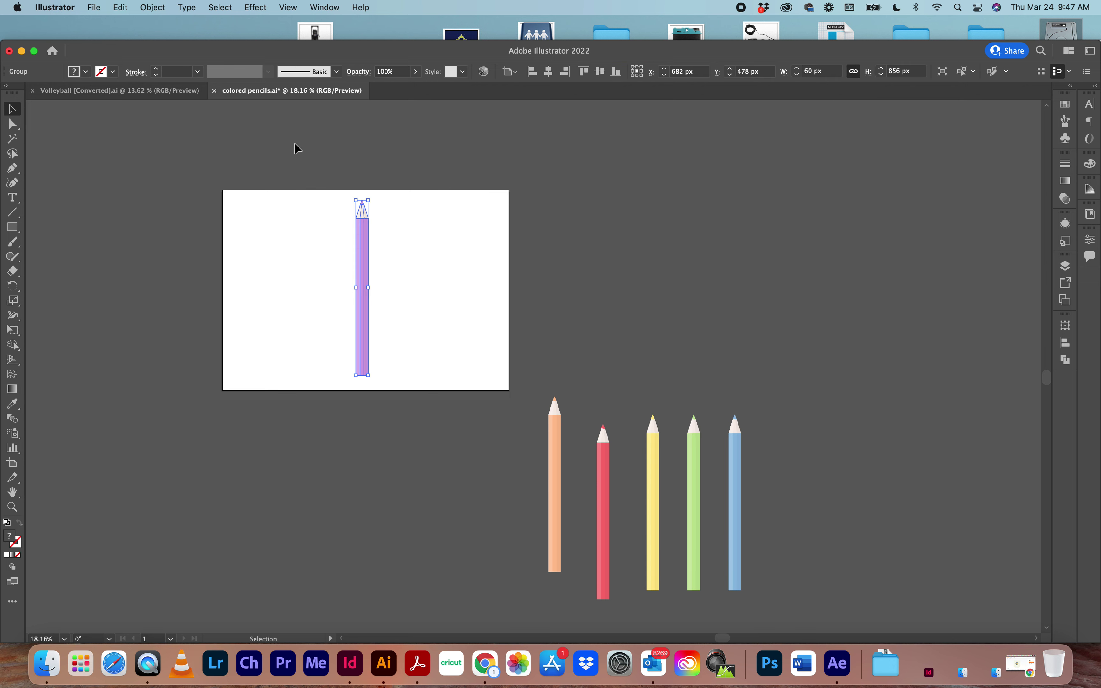
Begin saving colored pencils.ai to this computer and edit its file name.
{"action": "left_click", "coordinate": [95, 7]}
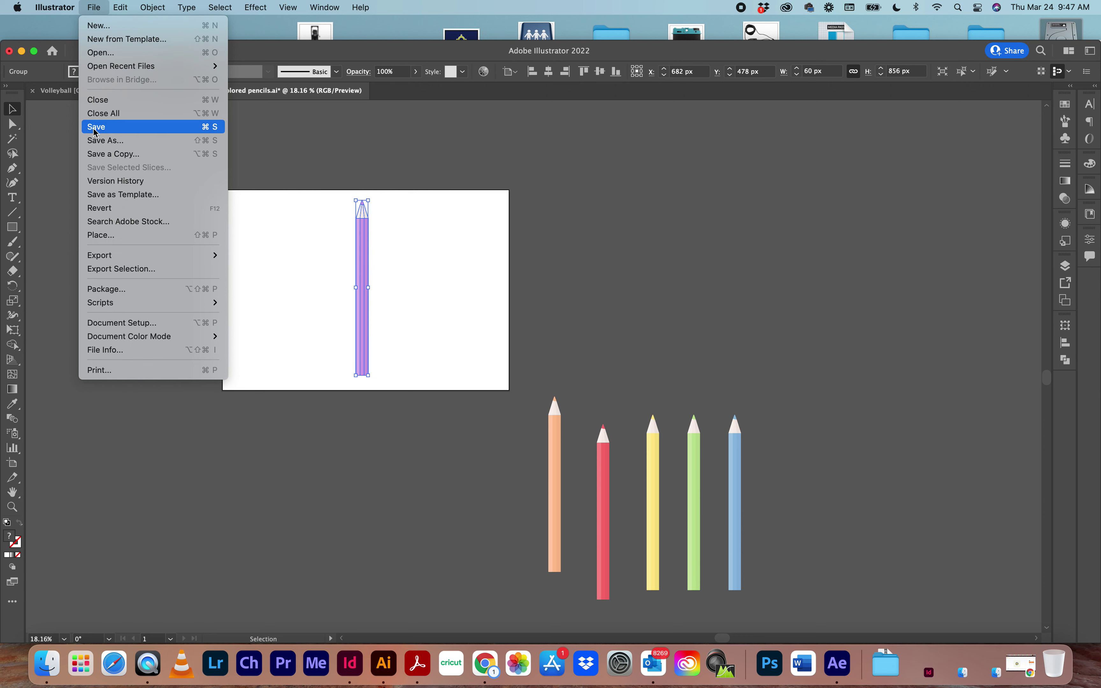
{"action": "left_click", "coordinate": [97, 140]}
{"action": "left_click", "coordinate": [633, 441]}
{"action": "left_click", "coordinate": [564, 134]}
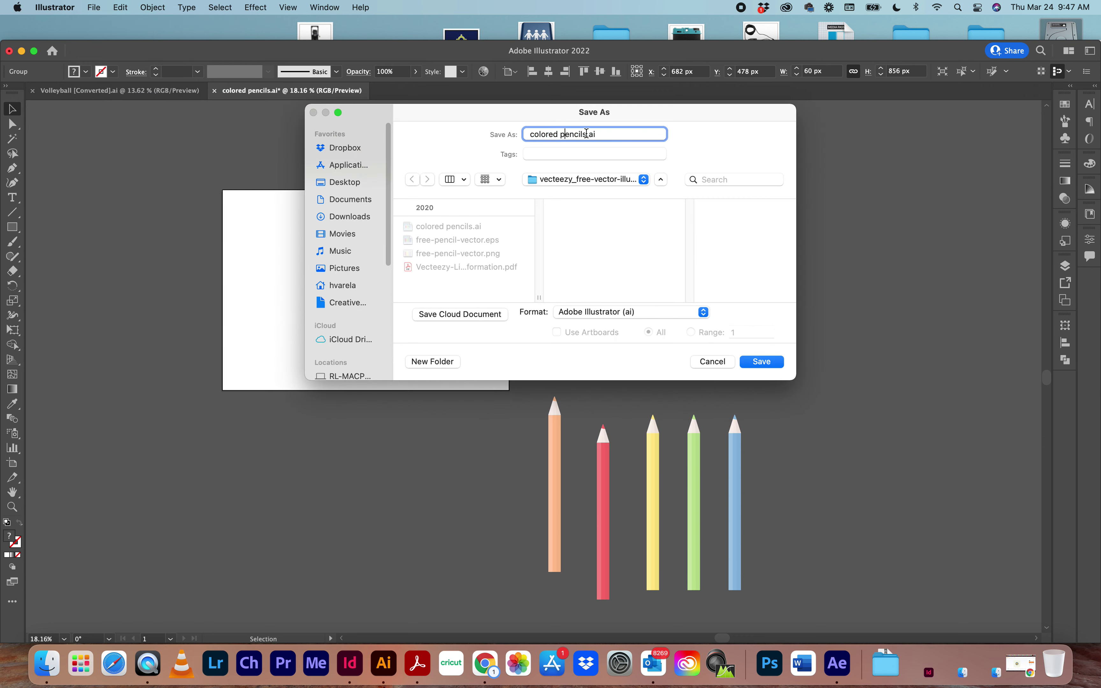
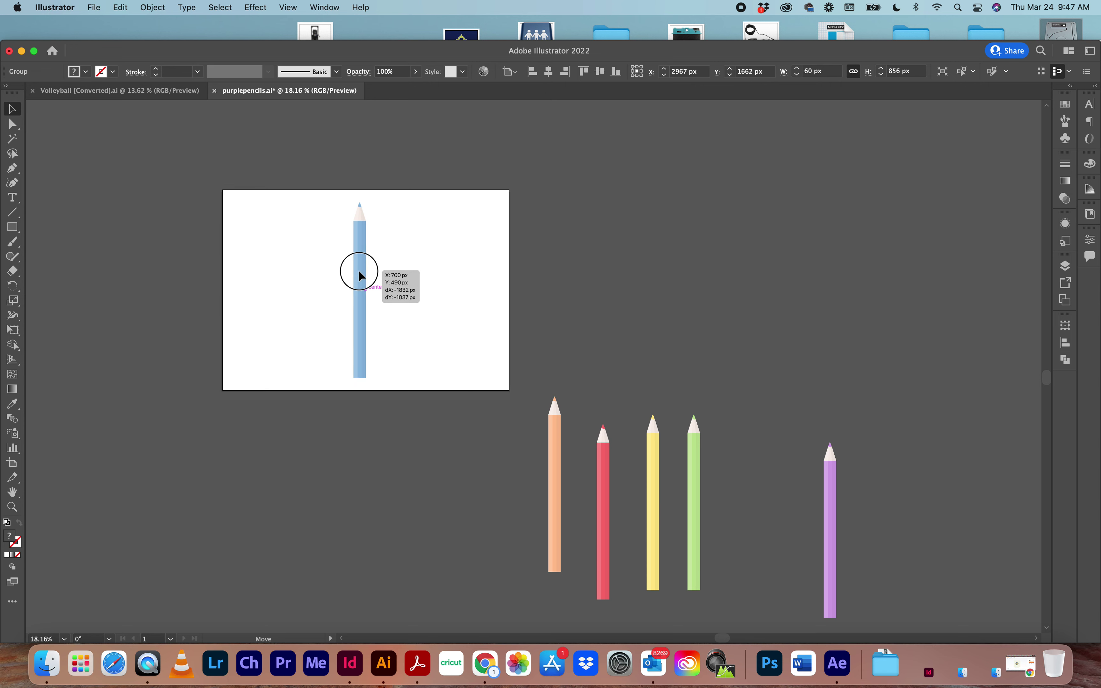
Save the blue pencil layout as bluepencils.ai, then swap it for the green pencil.
{"action": "left_click", "coordinate": [99, 7]}
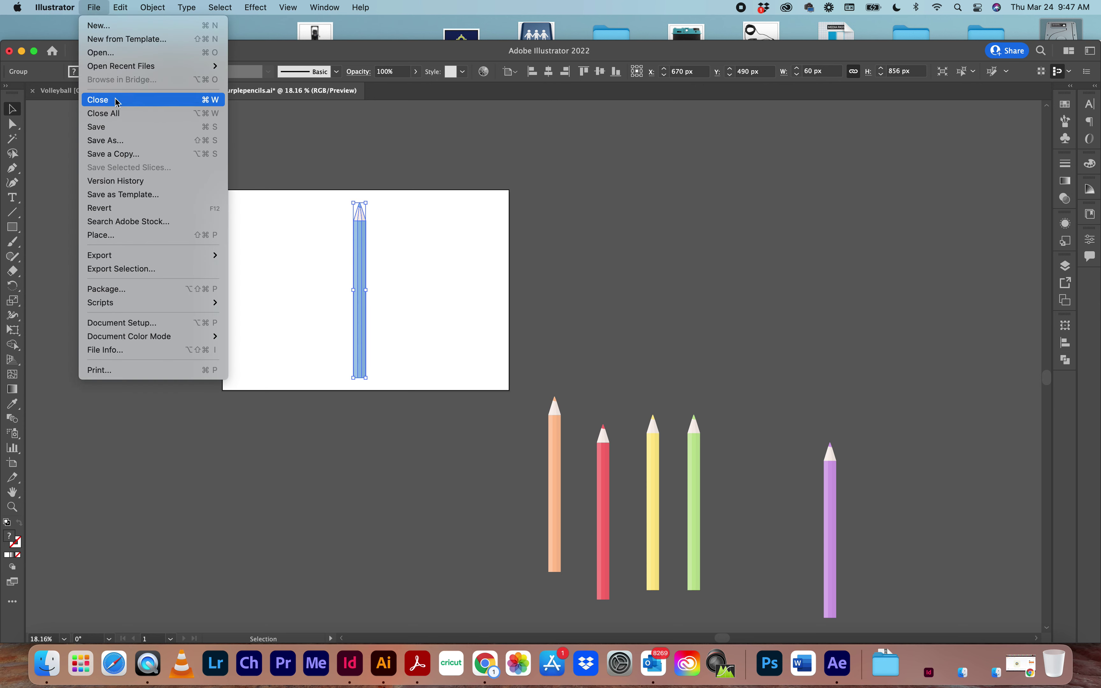
{"action": "left_click", "coordinate": [113, 141]}
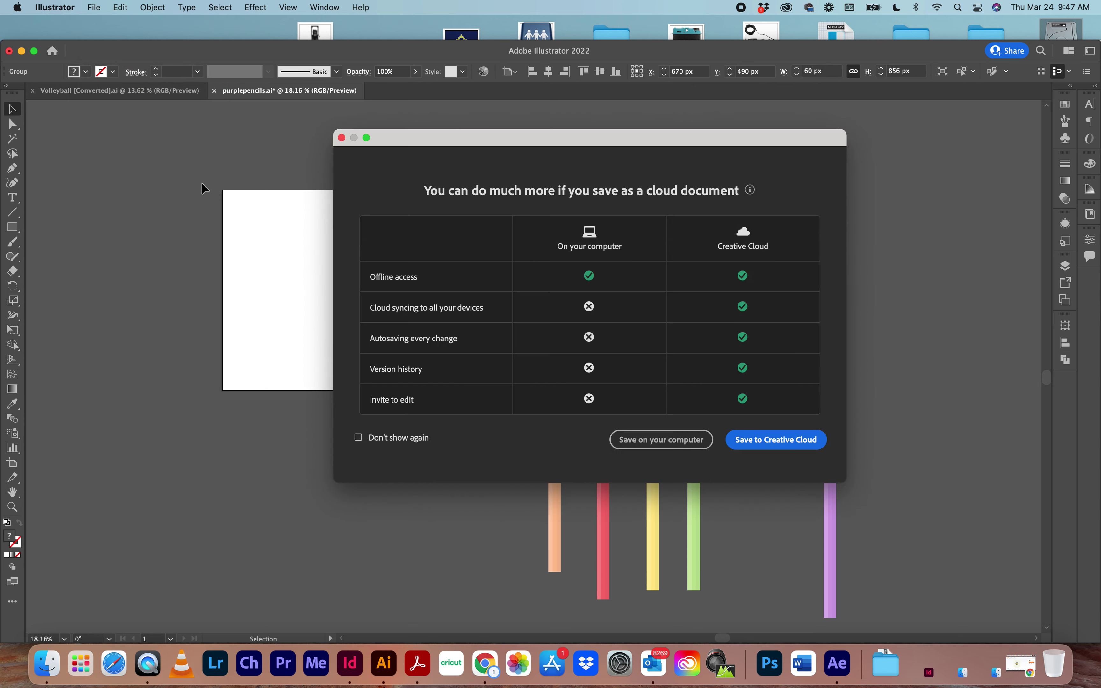
{"action": "left_click", "coordinate": [661, 440]}
{"action": "left_click_drag", "start_coordinate": [557, 134], "coordinate": [512, 135]}
{"action": "type", "text": "bluepencils.ai"}
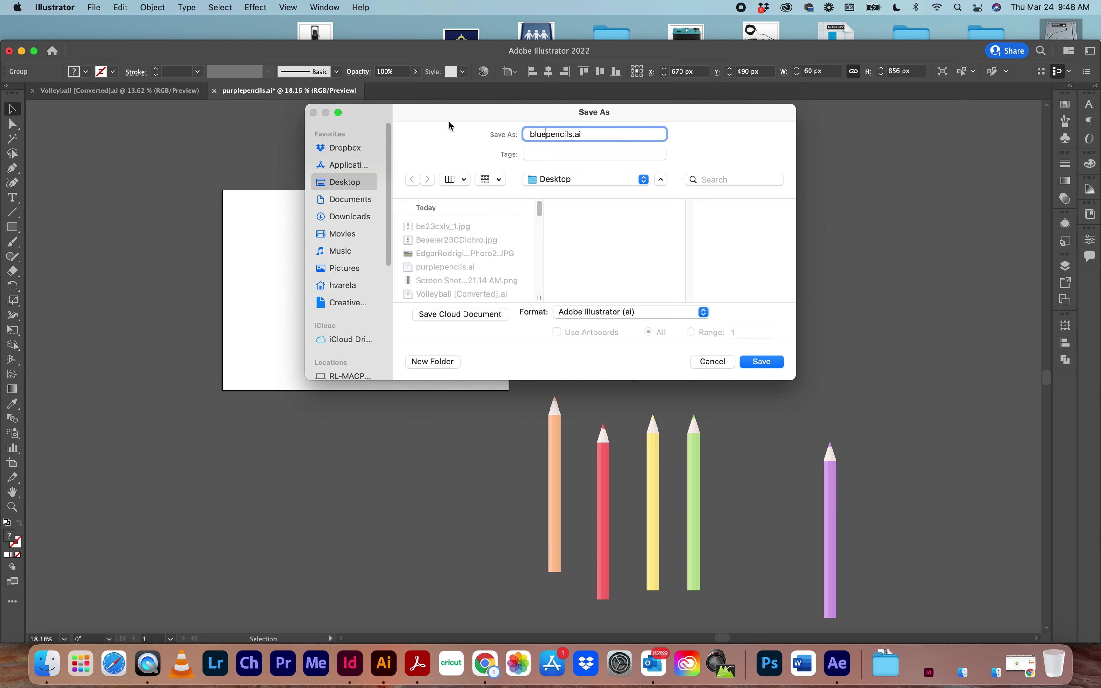
{"action": "left_click", "coordinate": [772, 363]}
{"action": "left_click", "coordinate": [729, 494]}
{"action": "mouse_move", "coordinate": [360, 250]}
{"action": "left_mouse_down"}
{"action": "mouse_move", "coordinate": [666, 319]}
{"action": "mouse_move", "coordinate": [764, 463]}
{"action": "left_mouse_up"}
{"action": "mouse_move", "coordinate": [696, 460]}
{"action": "left_mouse_down"}
{"action": "mouse_move", "coordinate": [467, 291]}
{"action": "mouse_move", "coordinate": [358, 256]}
{"action": "left_mouse_up"}
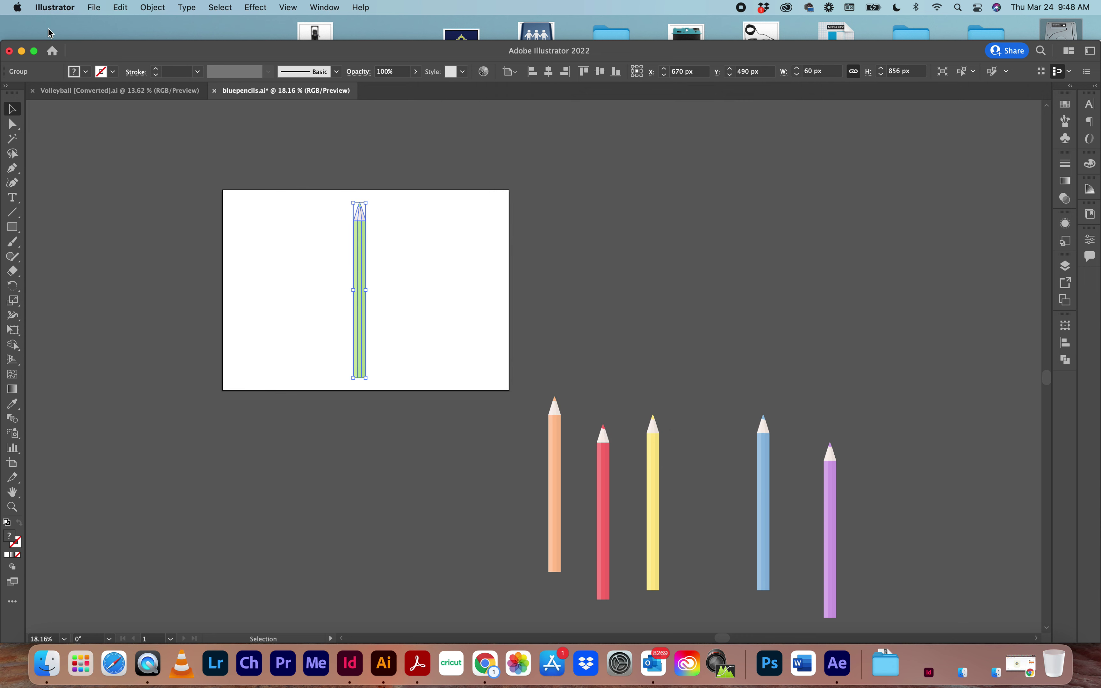
Save the green layout locally as greenpencils.ai with the default Illustrator options.
{"action": "left_click", "coordinate": [94, 8]}
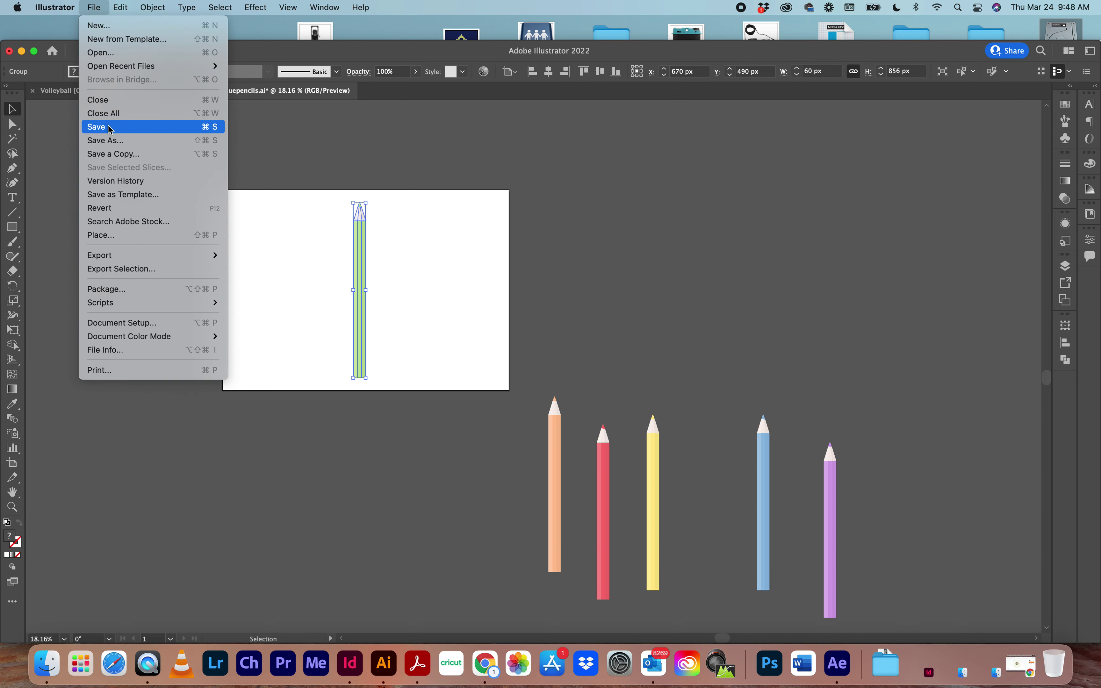
{"action": "left_click", "coordinate": [139, 141]}
{"action": "left_click", "coordinate": [646, 441]}
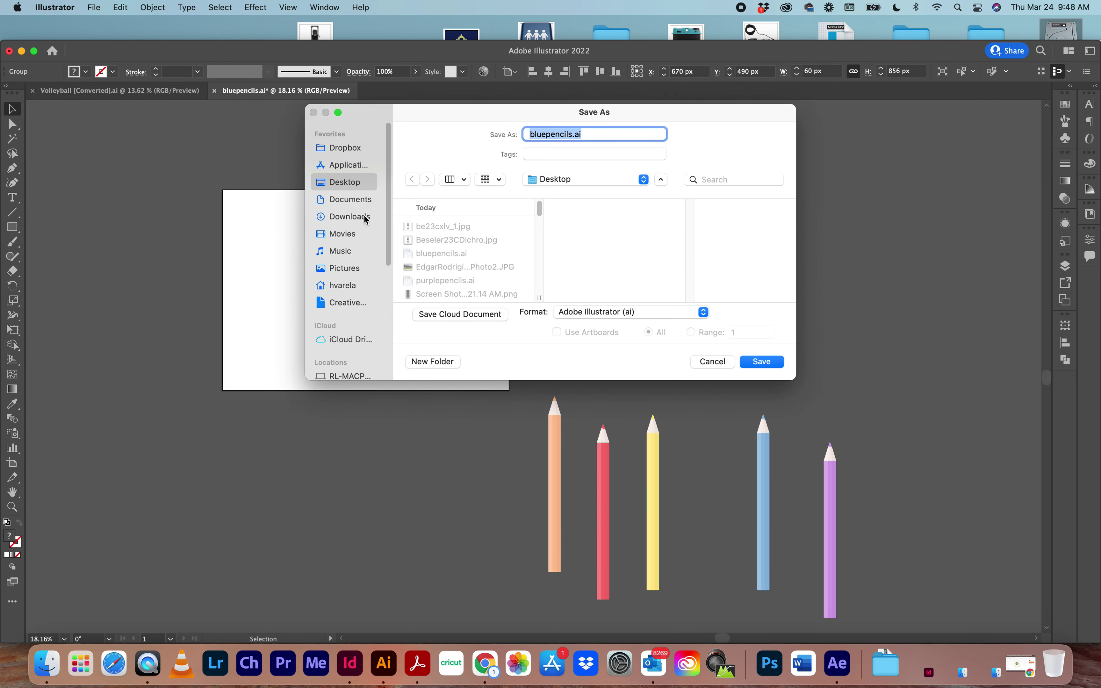
{"action": "left_click", "coordinate": [546, 135]}
{"action": "key", "text": "BackSpace"}
{"action": "key", "text": "BackSpace"}
{"action": "key", "text": "BackSpace"}
{"action": "key", "text": "BackSpace"}
{"action": "type", "text": "green"}
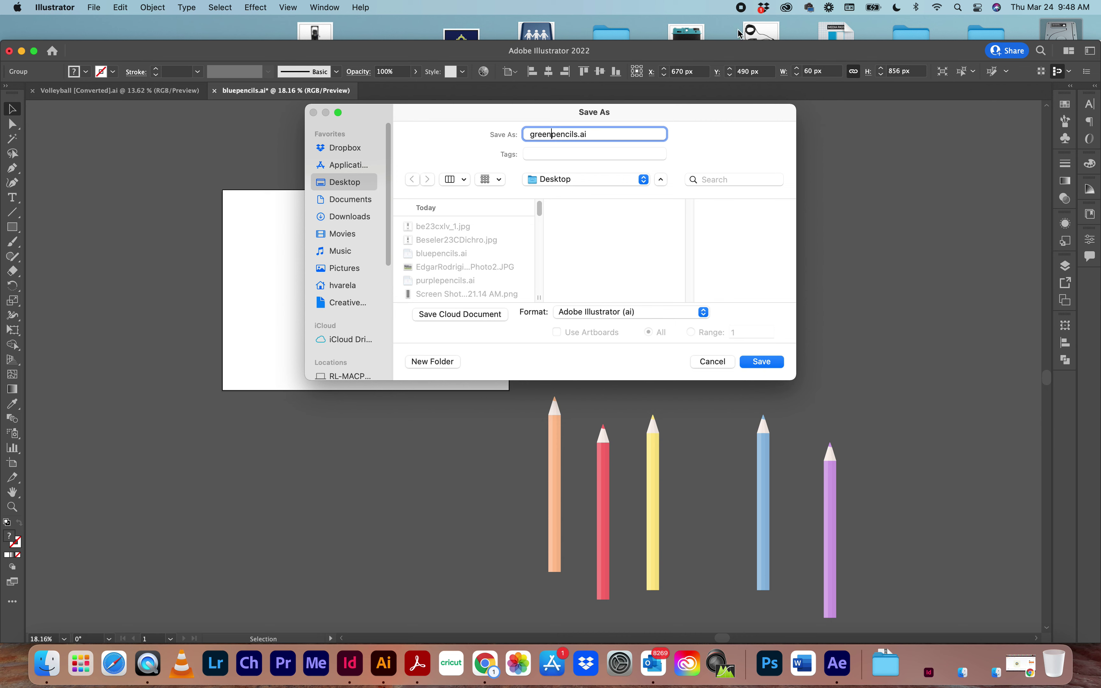
{"action": "left_click", "coordinate": [764, 362]}
{"action": "left_click", "coordinate": [730, 495]}
Import greenpencils.ai and bluepencils.ai into the After Effects project.
{"action": "left_click", "coordinate": [837, 662]}
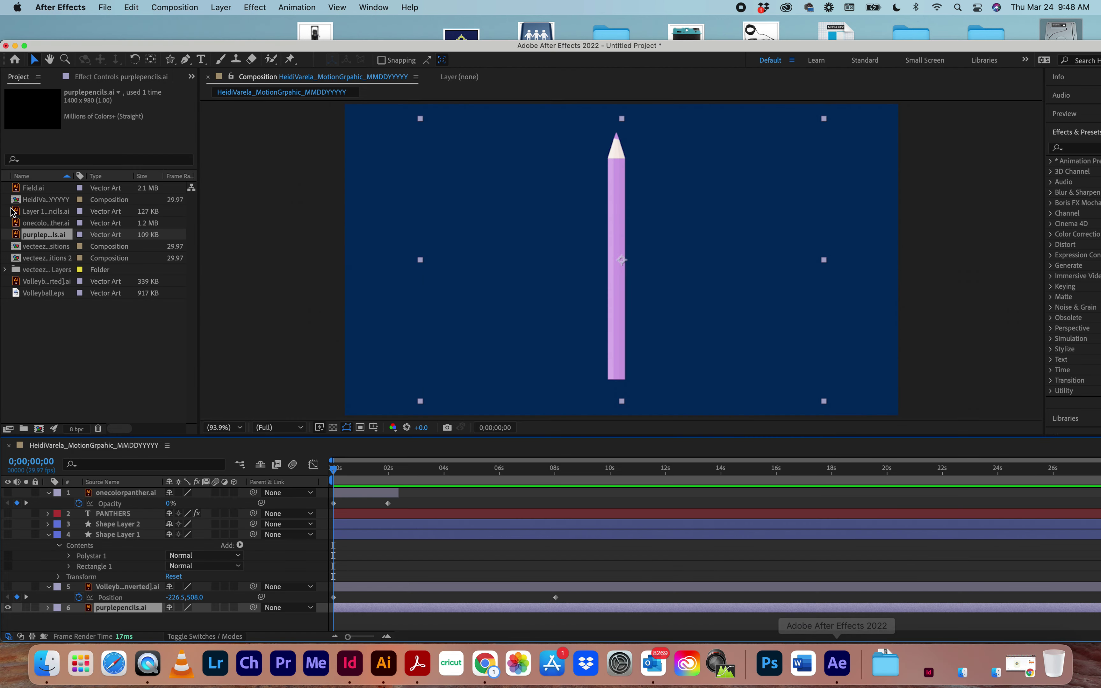
{"action": "double_click", "coordinate": [66, 310]}
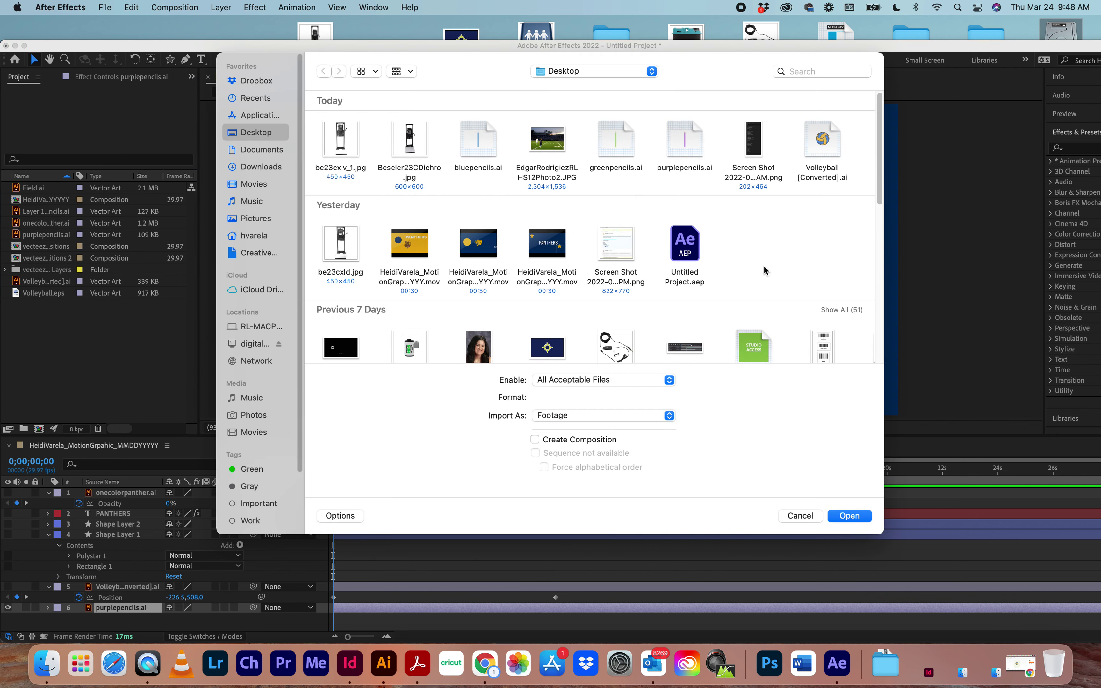
{"action": "left_click", "coordinate": [632, 148]}
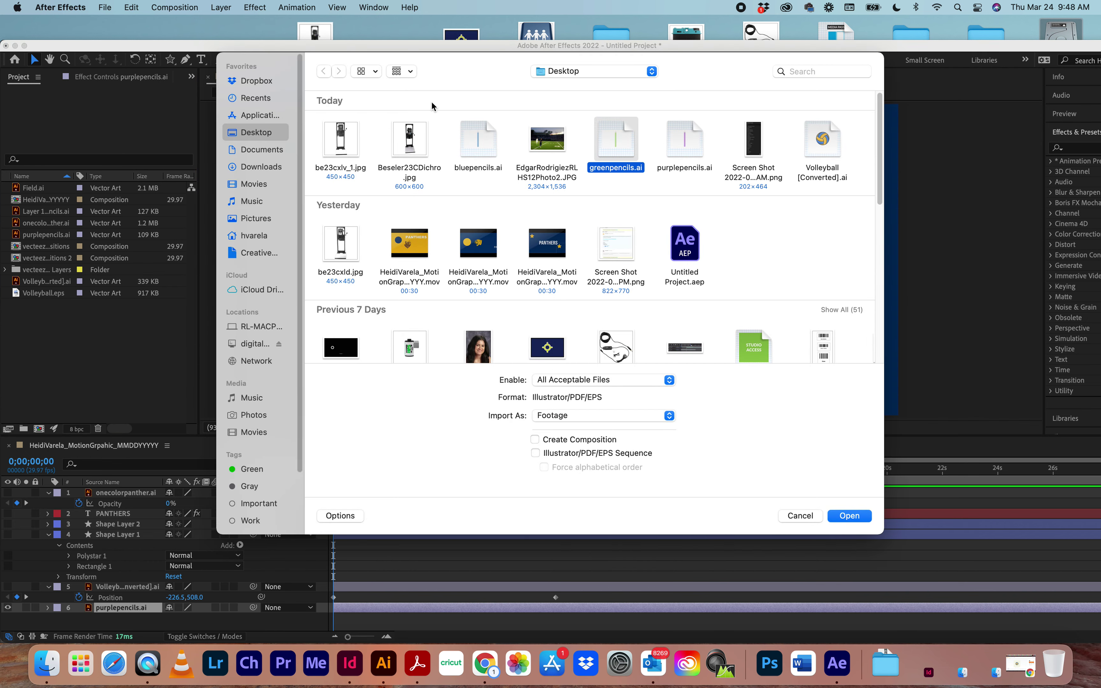
{"action": "left_click", "coordinate": [477, 143], "text": "super"}
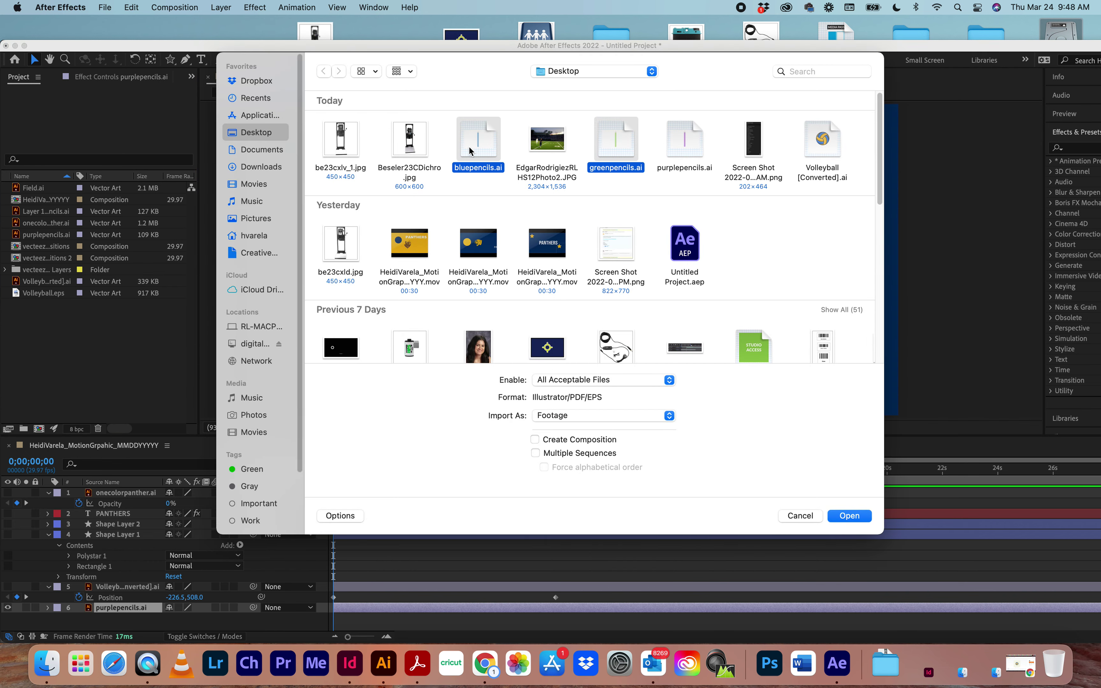
{"action": "left_click", "coordinate": [843, 522]}
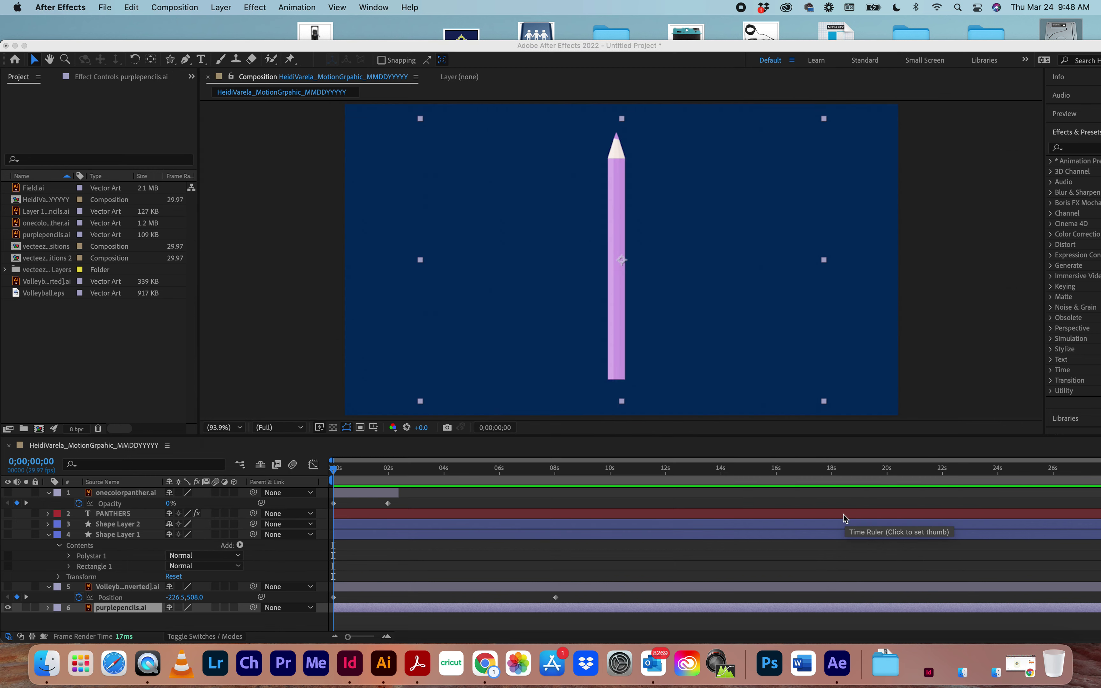
Add bluepencils.ai as a layer and place it right of the purple pencil.
{"action": "left_click", "coordinate": [131, 364]}
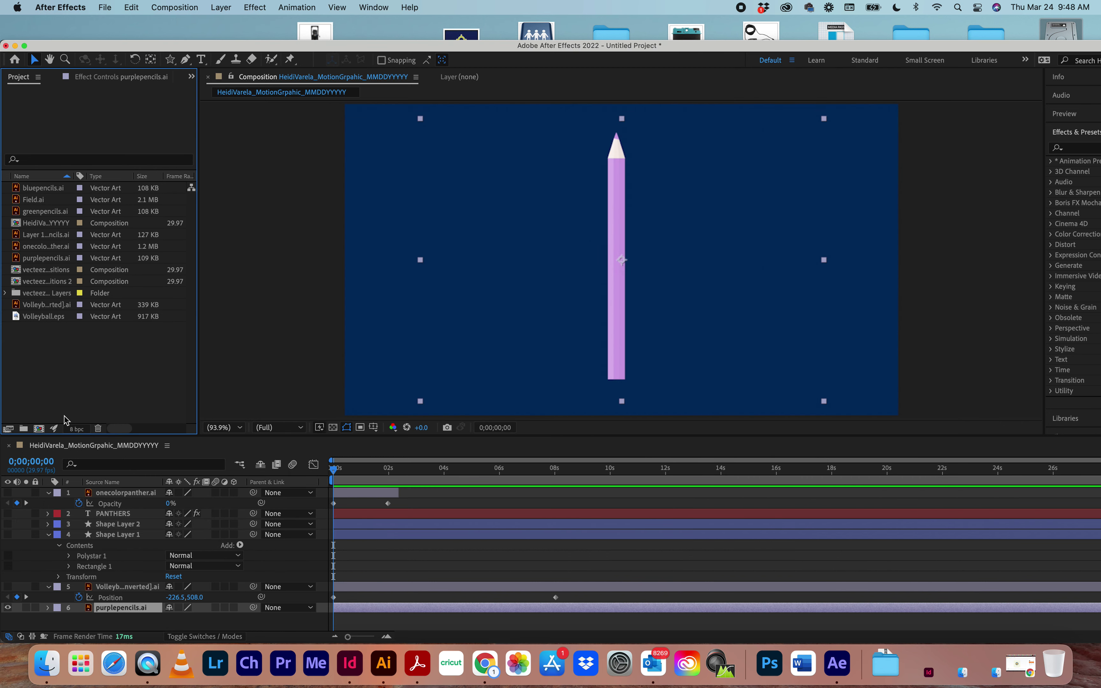
{"action": "left_click", "coordinate": [41, 190]}
{"action": "mouse_move", "coordinate": [42, 191]}
{"action": "left_mouse_down"}
{"action": "mouse_move", "coordinate": [54, 495]}
{"action": "mouse_move", "coordinate": [83, 617]}
{"action": "left_mouse_up"}
{"action": "mouse_move", "coordinate": [629, 314]}
{"action": "left_mouse_down"}
{"action": "mouse_move", "coordinate": [629, 302]}
{"action": "mouse_move", "coordinate": [713, 292]}
{"action": "mouse_move", "coordinate": [483, 309]}
{"action": "mouse_move", "coordinate": [408, 278]}
{"action": "mouse_move", "coordinate": [788, 270]}
{"action": "mouse_move", "coordinate": [670, 305]}
{"action": "mouse_move", "coordinate": [328, 287]}
{"action": "mouse_move", "coordinate": [725, 282]}
{"action": "mouse_move", "coordinate": [721, 317]}
{"action": "mouse_move", "coordinate": [720, 295]}
{"action": "mouse_move", "coordinate": [726, 302]}
{"action": "left_mouse_up"}
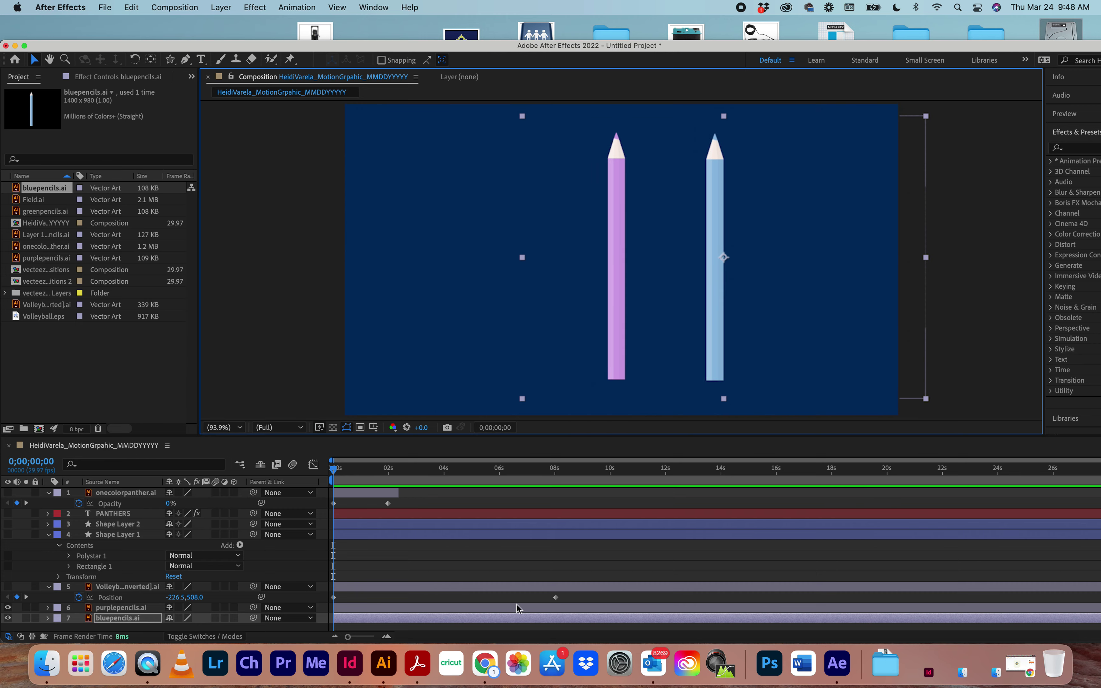
{"action": "left_click", "coordinate": [485, 662]}
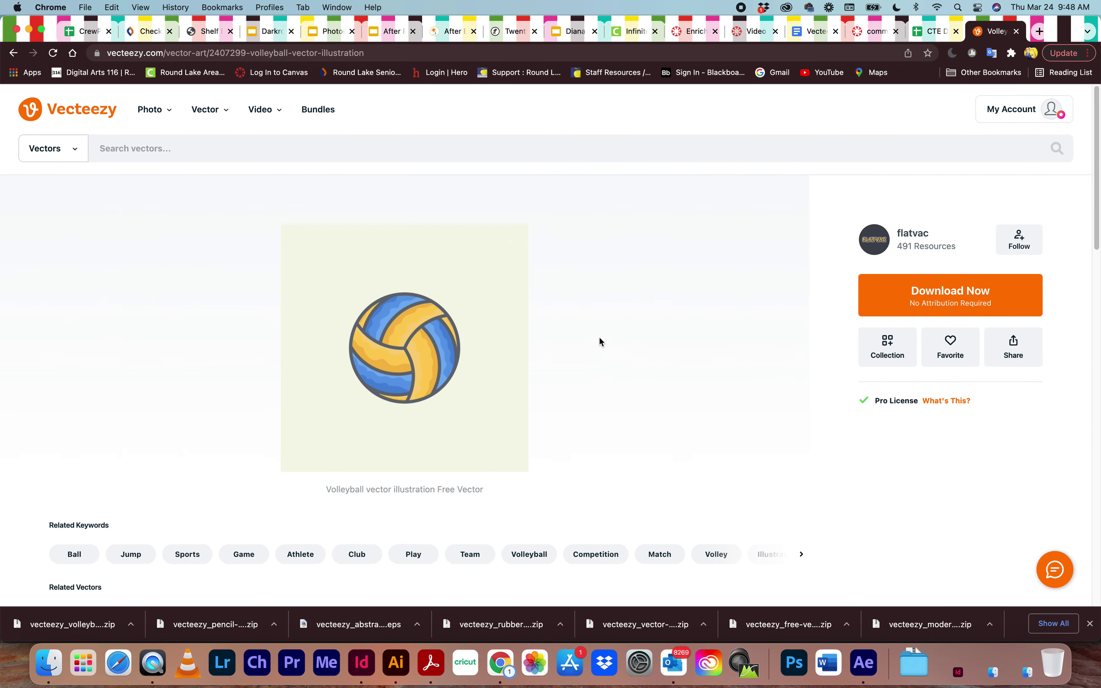
Search Vecteezy vectors for 'background' and scroll through the results.
{"action": "left_click", "coordinate": [150, 148]}
{"action": "type", "text": "background"}
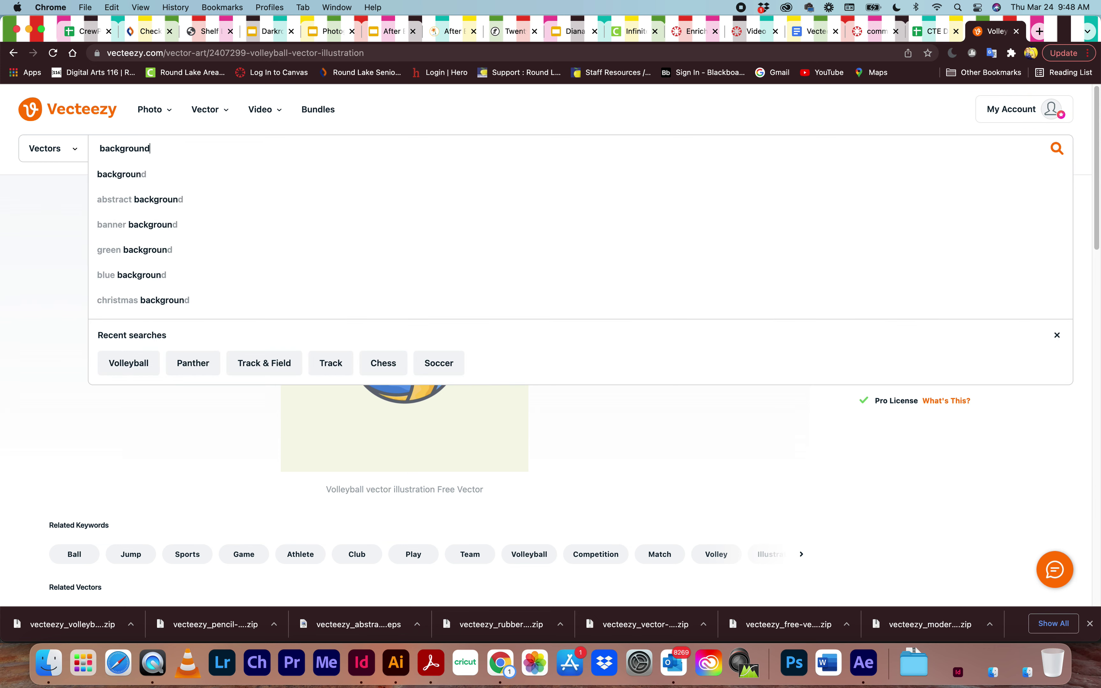
{"action": "key", "text": "Return"}
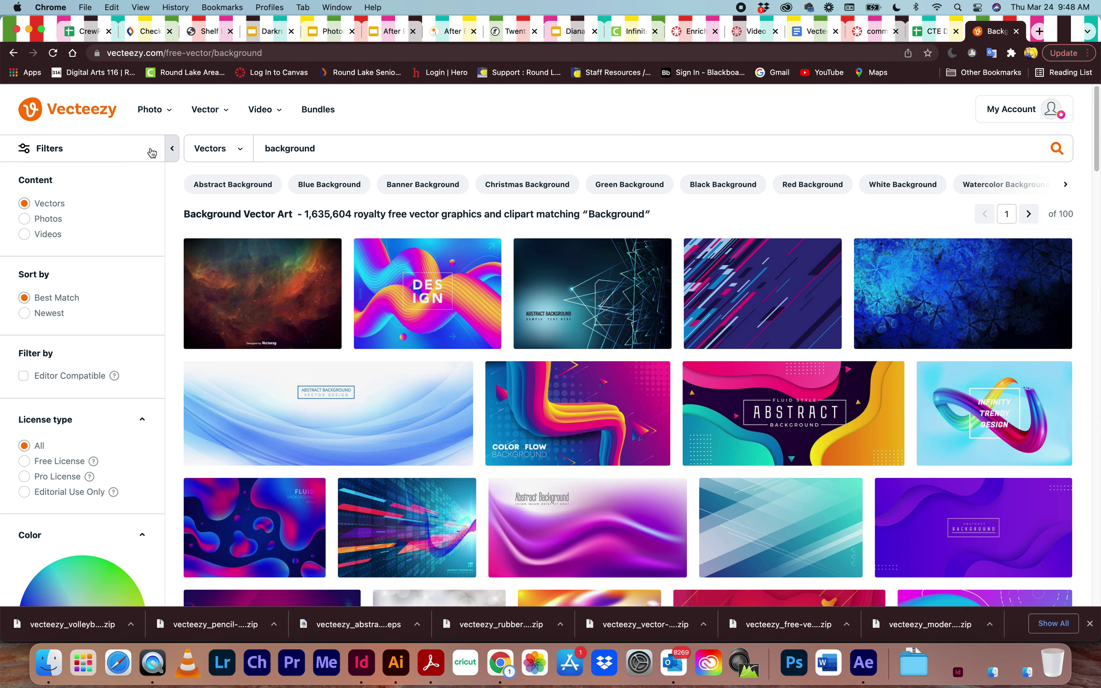
{"action": "scroll", "coordinate": [770, 387], "scroll_direction": "down", "scroll_amount": 5}
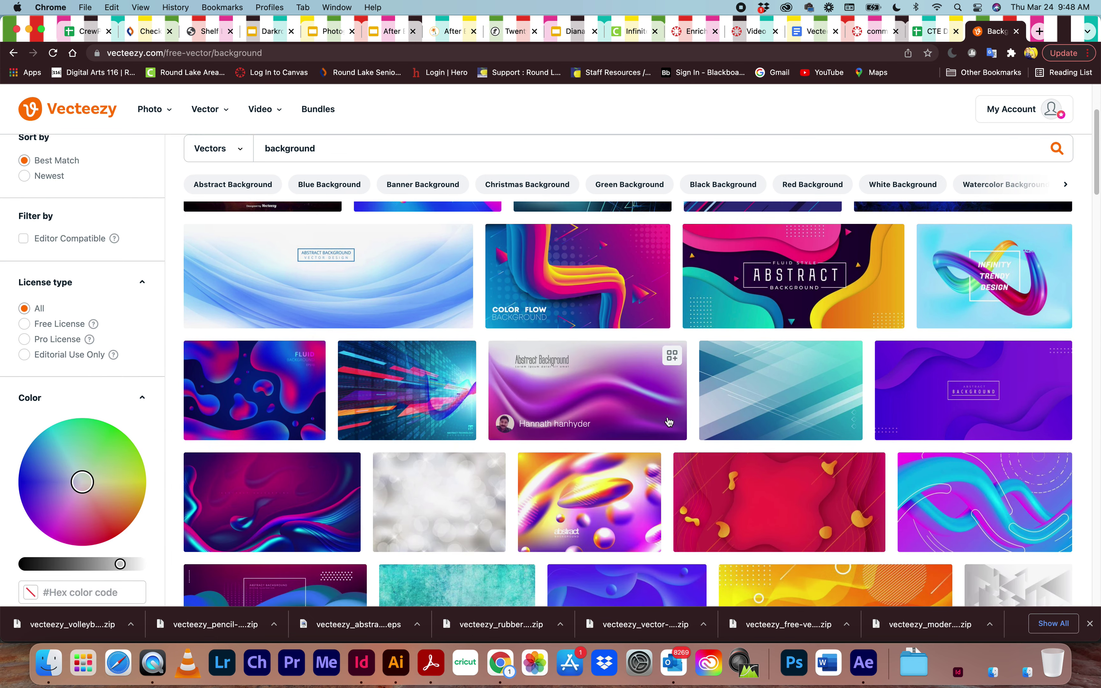
{"action": "scroll", "coordinate": [770, 381], "scroll_direction": "down", "scroll_amount": 10}
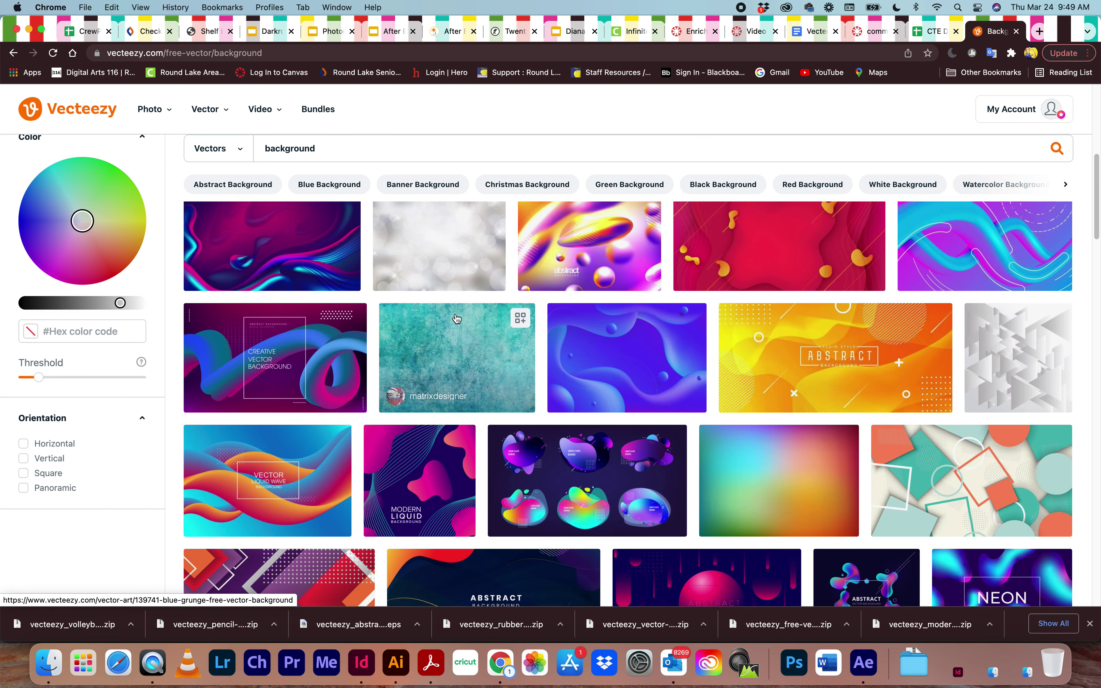
{"action": "scroll", "coordinate": [781, 318], "scroll_direction": "down", "scroll_amount": 5}
{"action": "scroll", "coordinate": [781, 317], "scroll_direction": "down", "scroll_amount": 5}
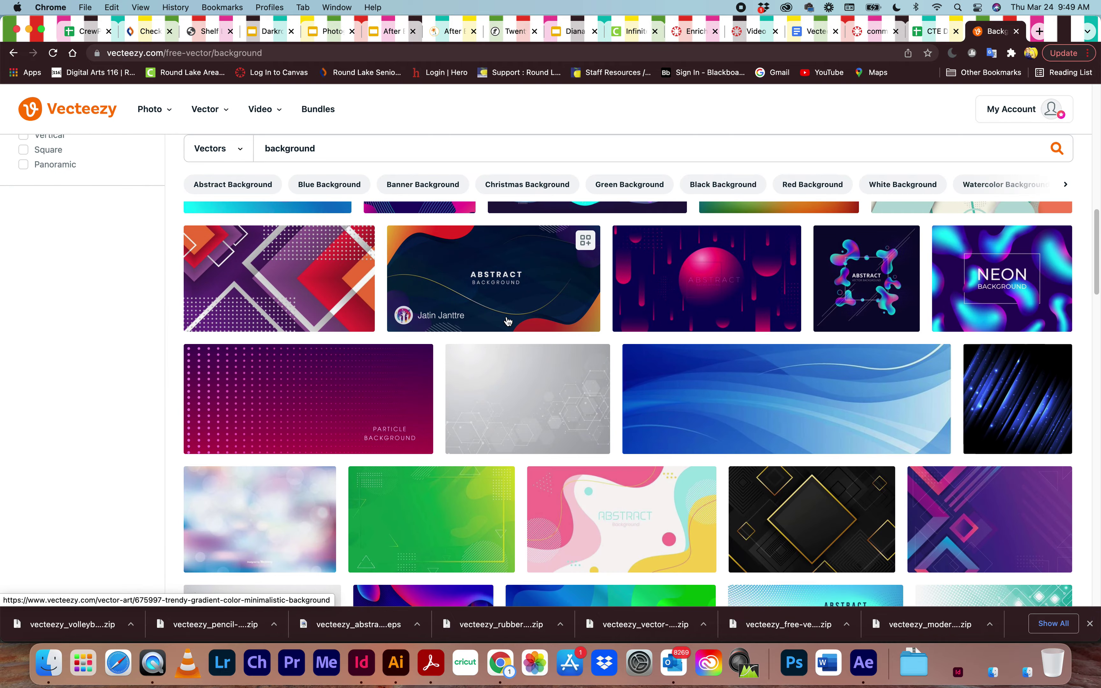
{"action": "scroll", "coordinate": [497, 322], "scroll_direction": "down", "scroll_amount": 4}
{"action": "scroll", "coordinate": [582, 462], "scroll_direction": "down", "scroll_amount": 5}
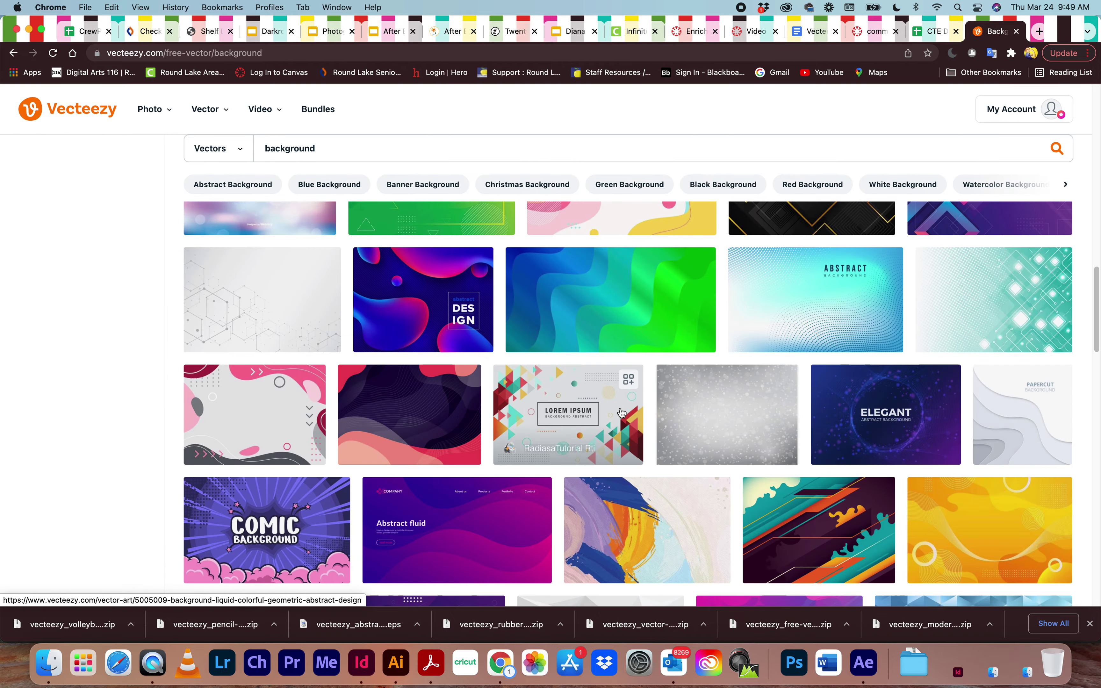
{"action": "scroll", "coordinate": [638, 382], "scroll_direction": "down", "scroll_amount": 5}
{"action": "scroll", "coordinate": [638, 383], "scroll_direction": "up", "scroll_amount": 20}
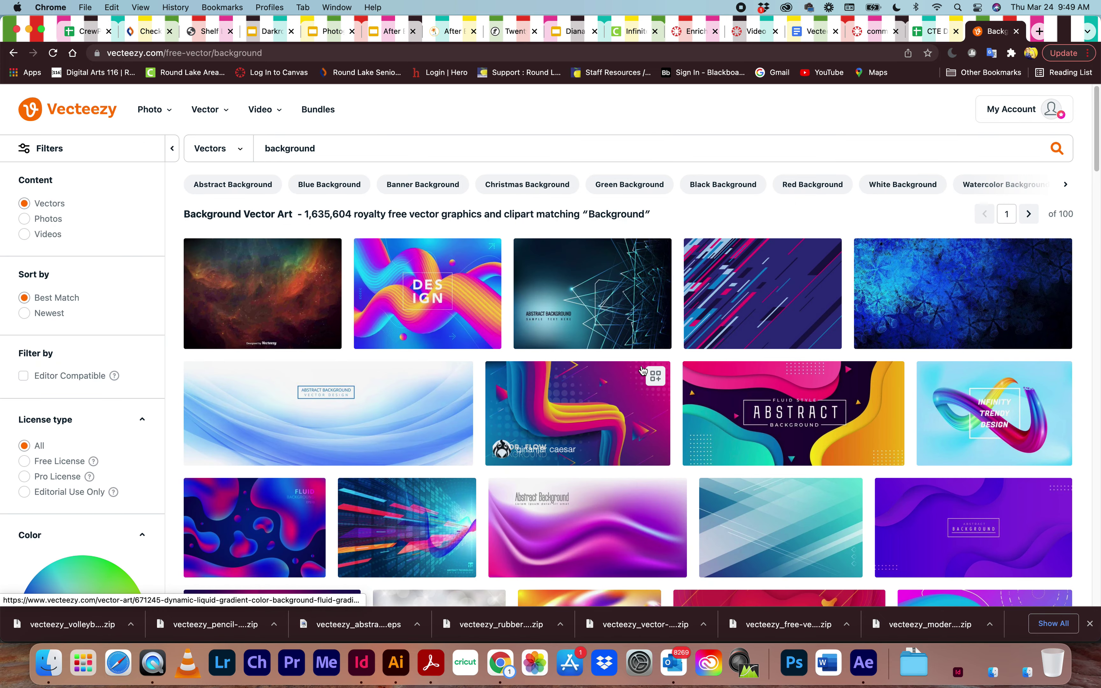
Refine the search to 'nature background', then minimize Chrome.
{"action": "left_click_drag", "start_coordinate": [336, 153], "coordinate": [230, 144]}
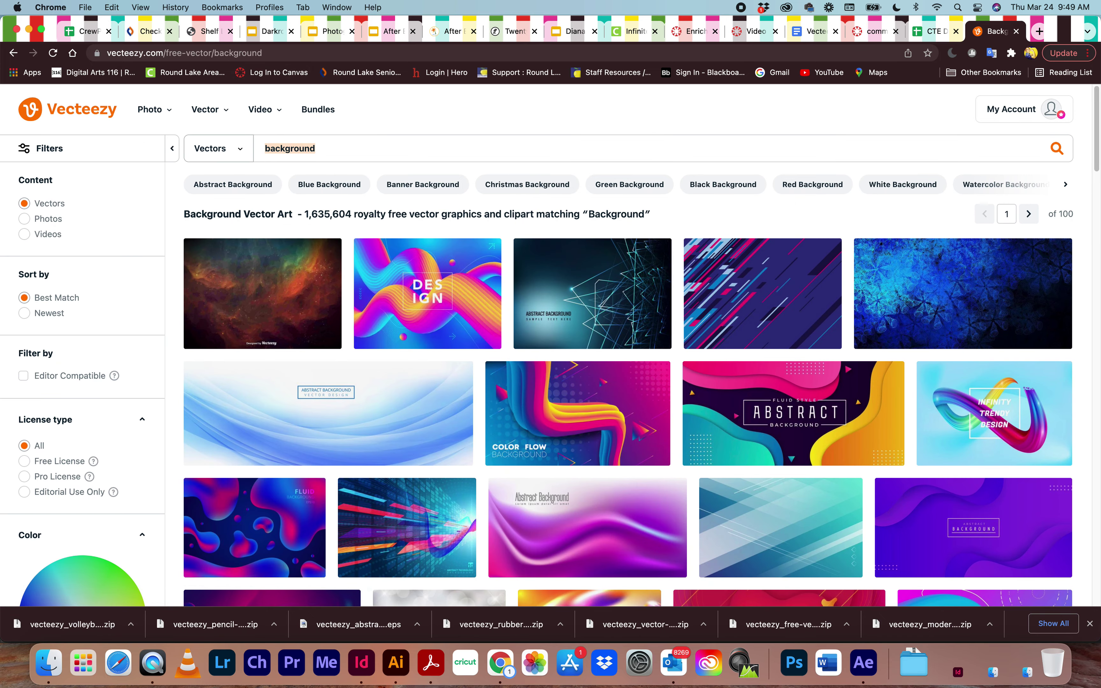
{"action": "type", "text": "nature background"}
{"action": "key", "text": "Return"}
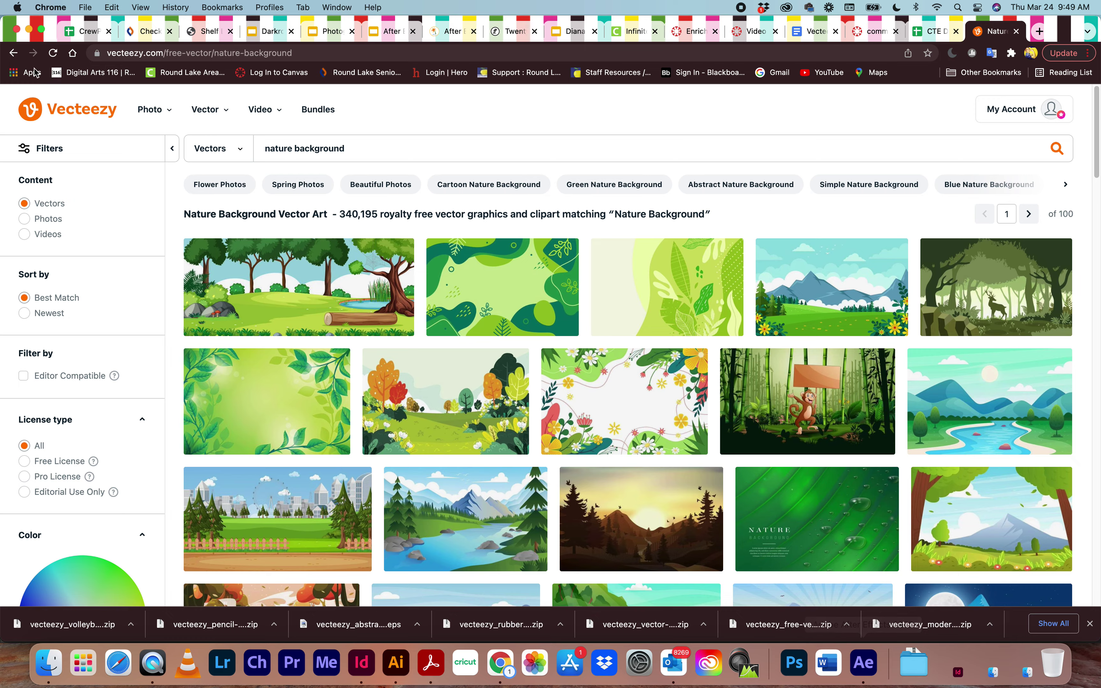
{"action": "left_click", "coordinate": [29, 29]}
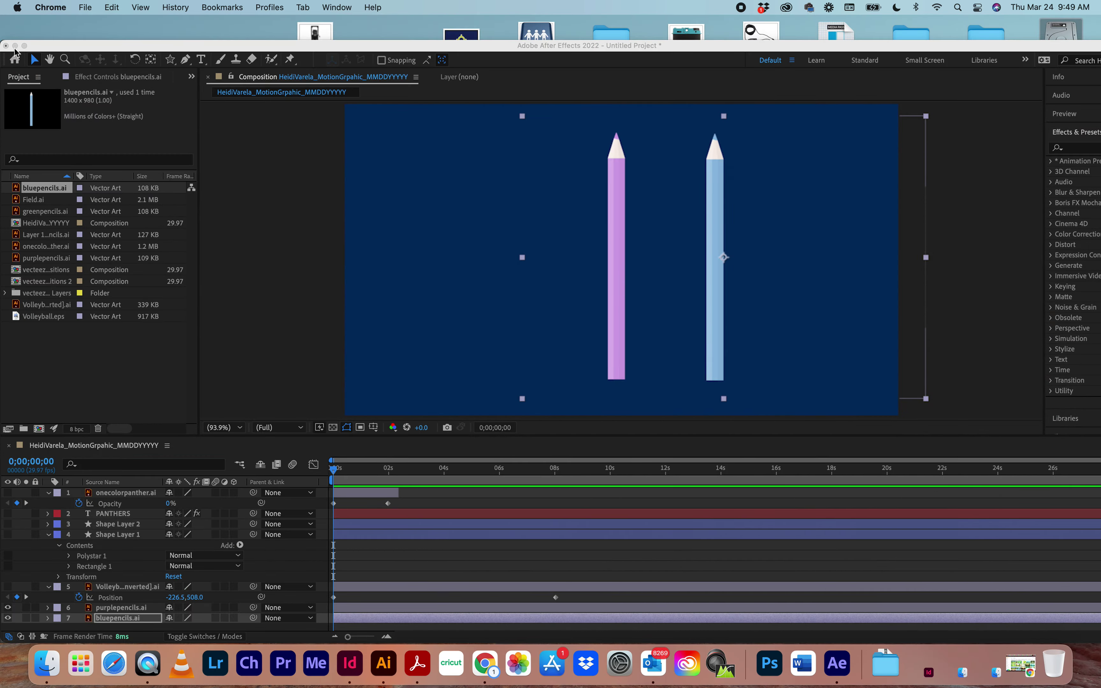
Minimize After Effects and Illustrator and close the Downloads Finder window.
{"action": "left_click", "coordinate": [15, 45]}
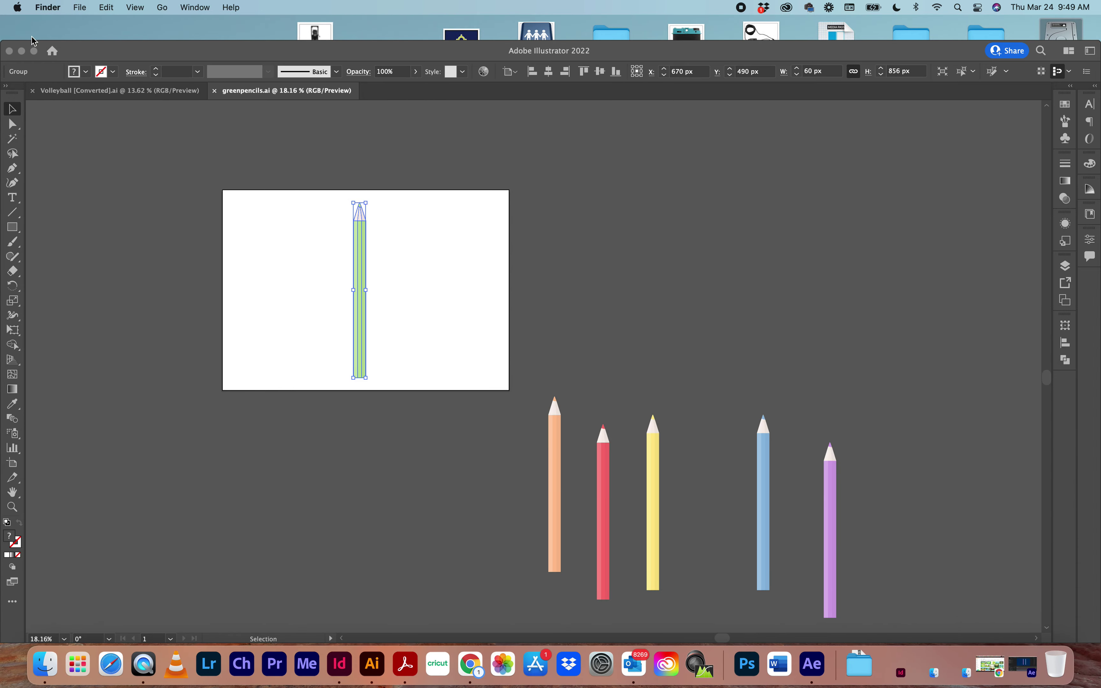
{"action": "left_click", "coordinate": [23, 51]}
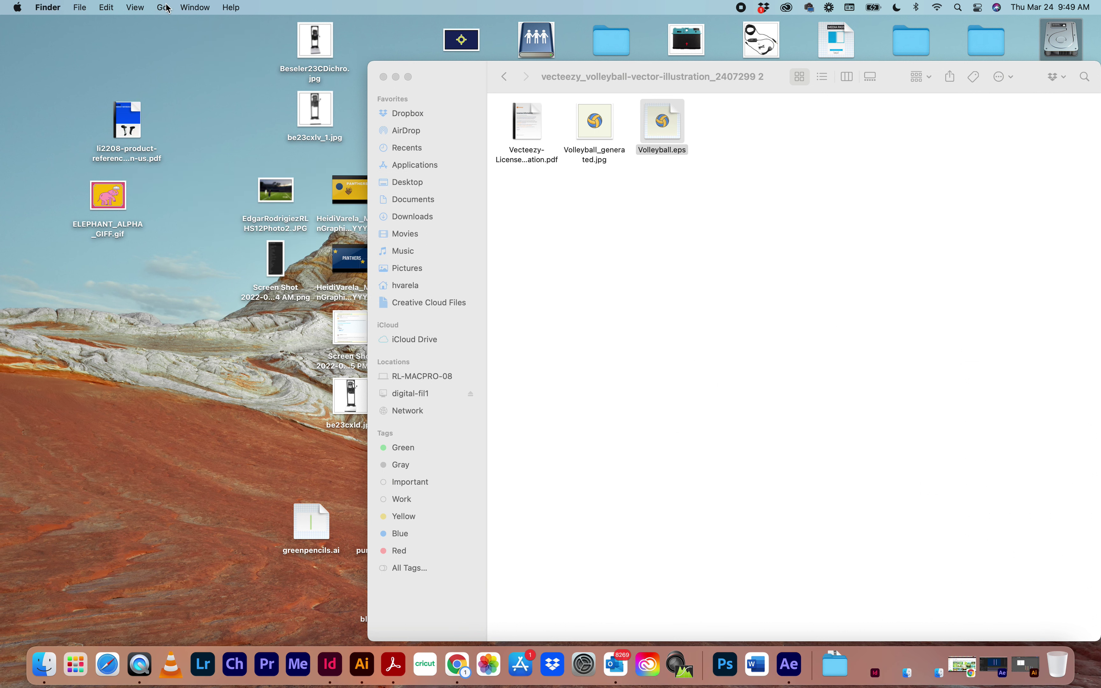
{"action": "left_click", "coordinate": [165, 7]}
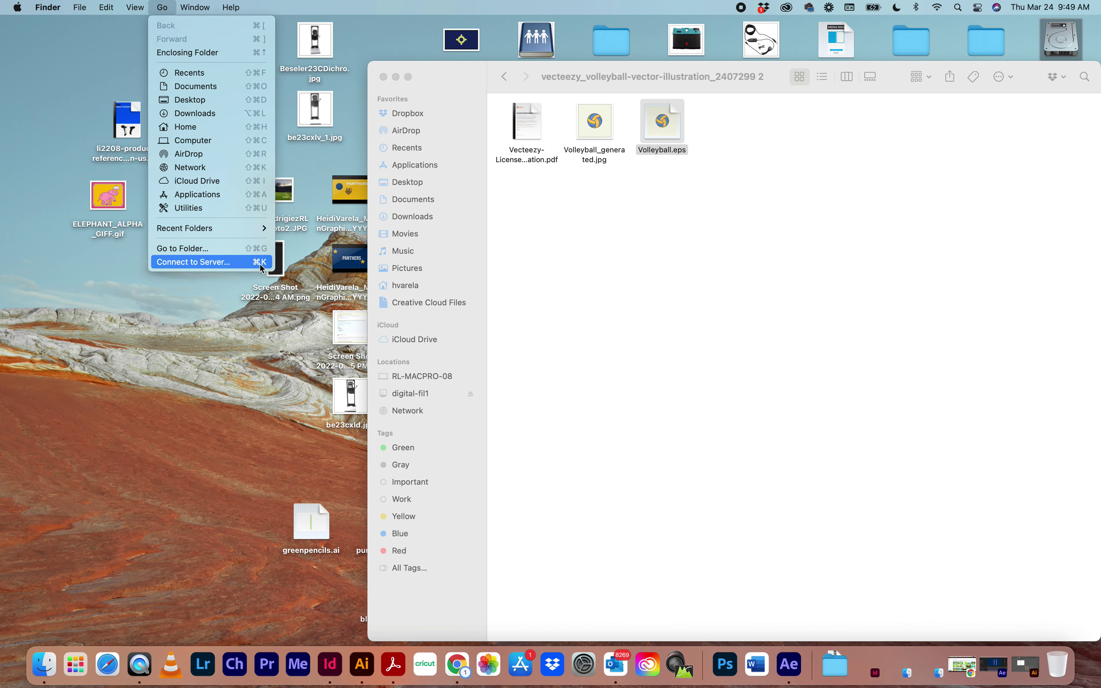
{"action": "left_click", "coordinate": [558, 214]}
{"action": "left_click", "coordinate": [504, 76]}
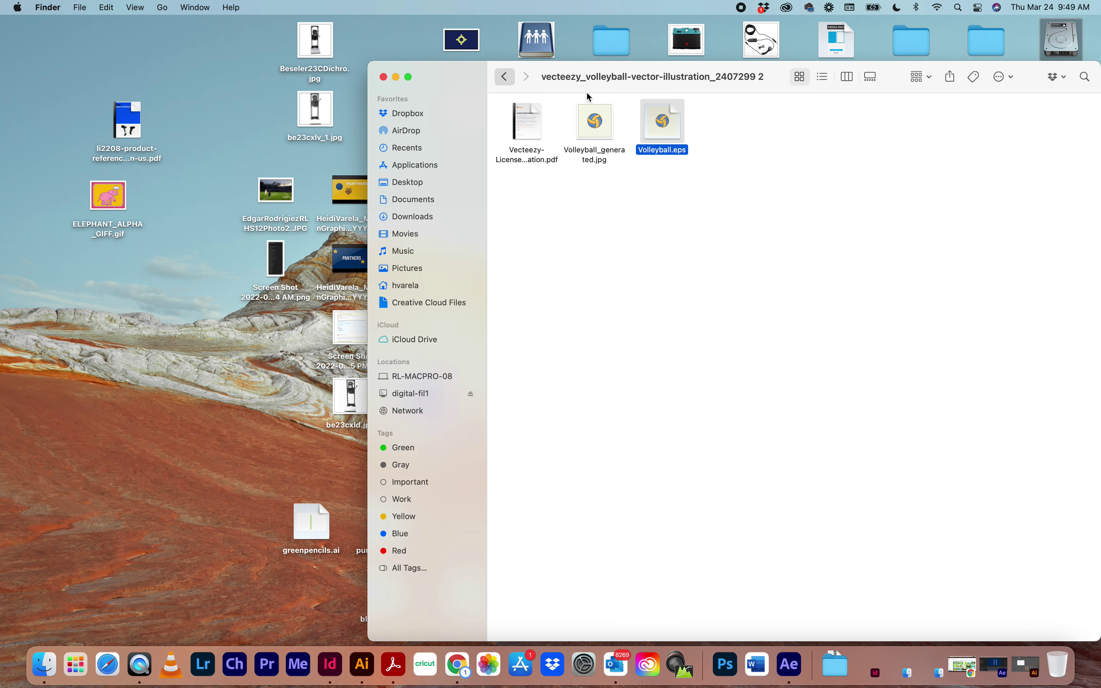
{"action": "left_click", "coordinate": [383, 76]}
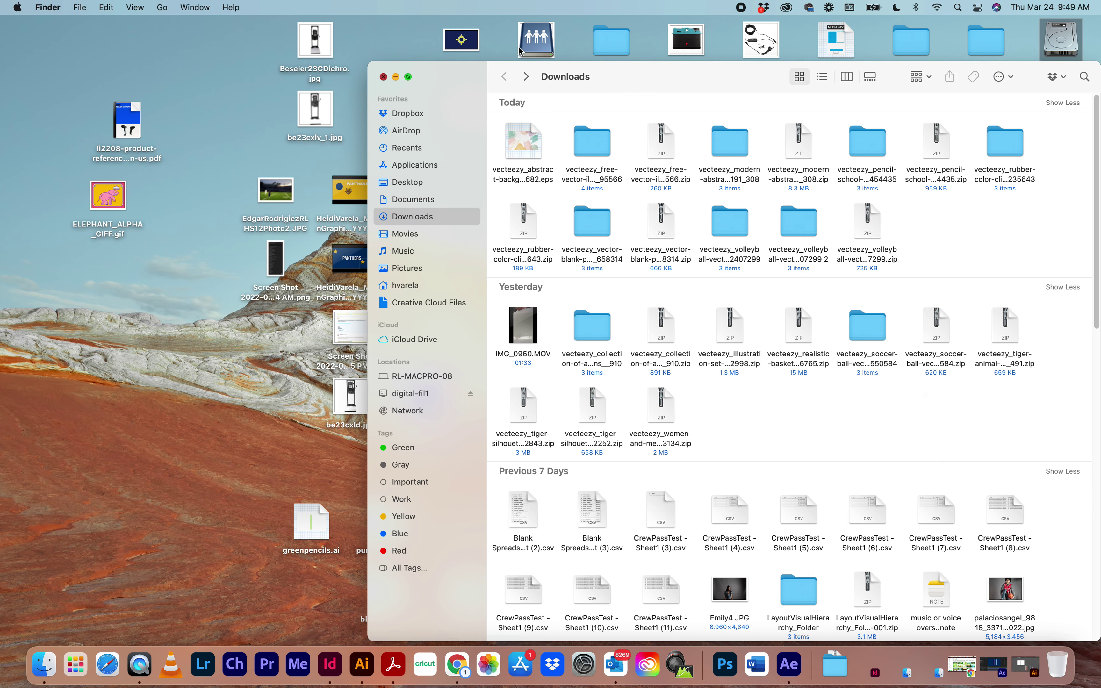
Open Digital > VIDEO & ANIMATION > VIDEO MOTION GRAPHICS in Finder.
{"action": "double_click", "coordinate": [533, 43]}
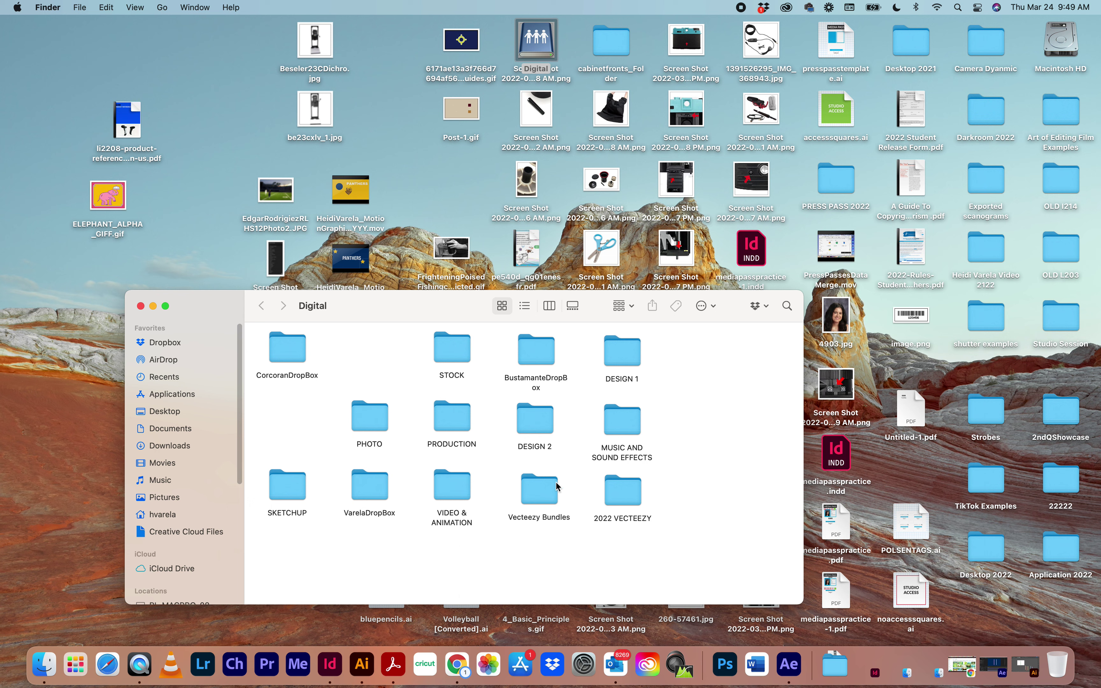
{"action": "left_click", "coordinate": [628, 495]}
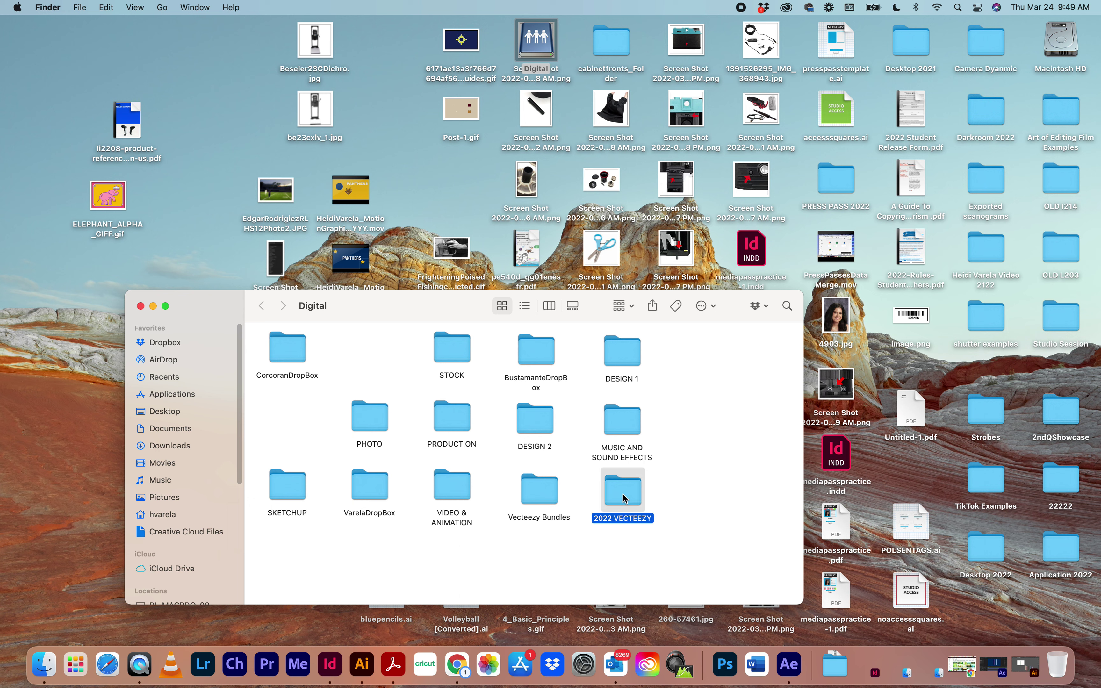
{"action": "double_click", "coordinate": [455, 491]}
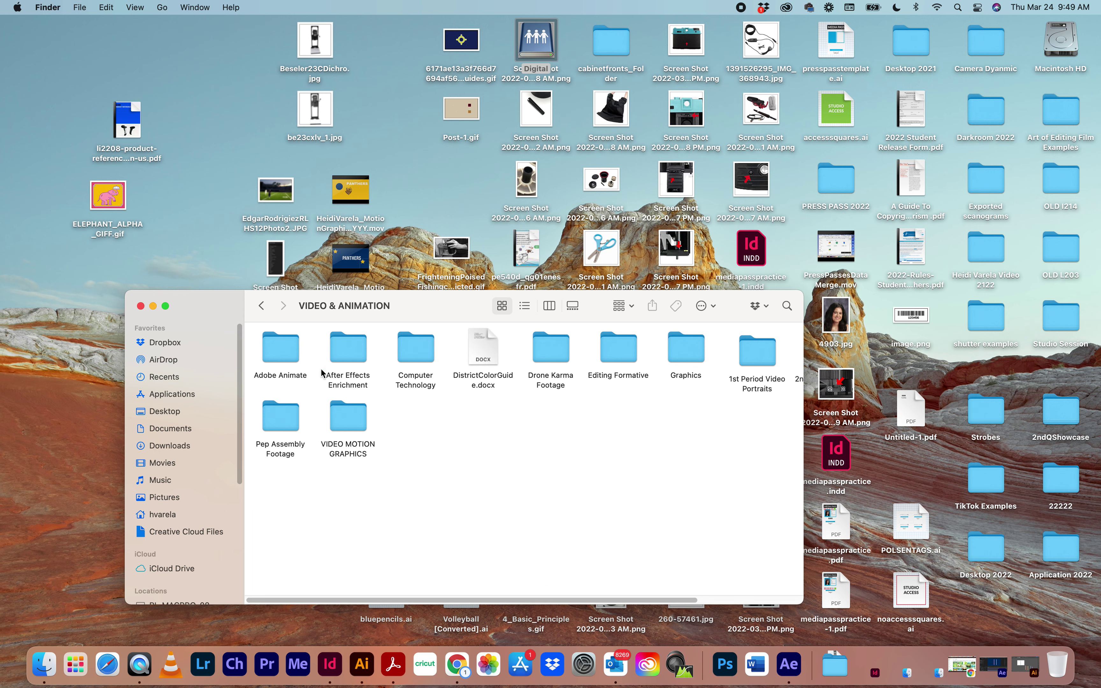
{"action": "double_click", "coordinate": [345, 423]}
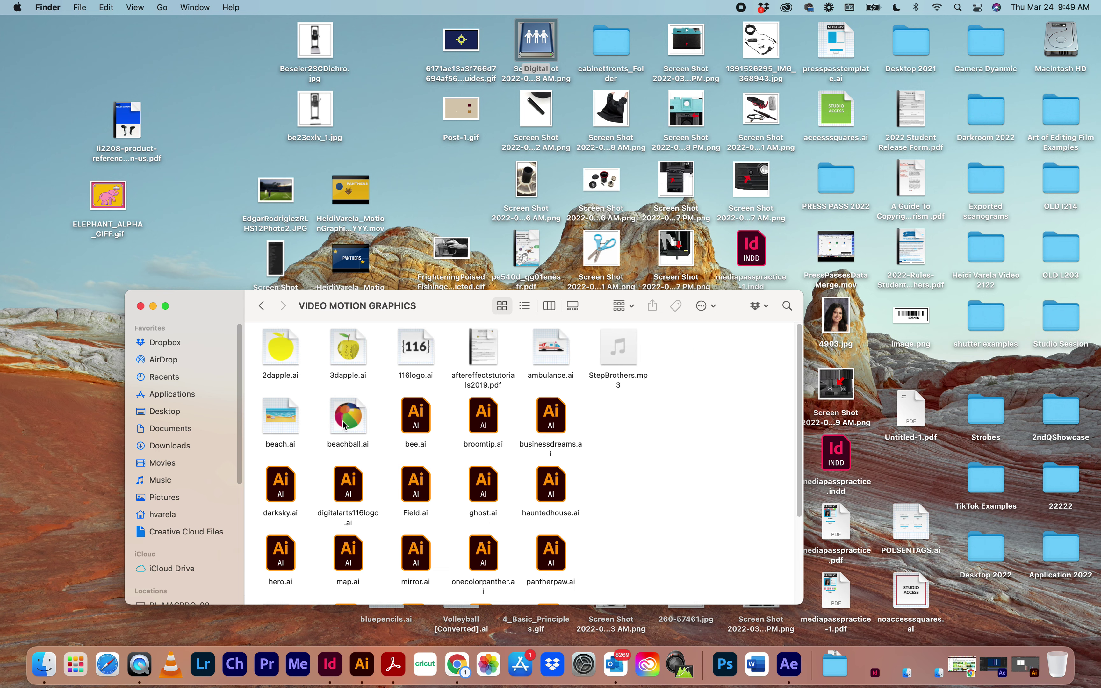
Look over onecolorpanther.ai, RL-Logo-2015-Head-01.eps and pantherpaw.ai, then show QuickTime Player's options.
{"action": "scroll", "coordinate": [512, 451], "scroll_direction": "down", "scroll_amount": 5}
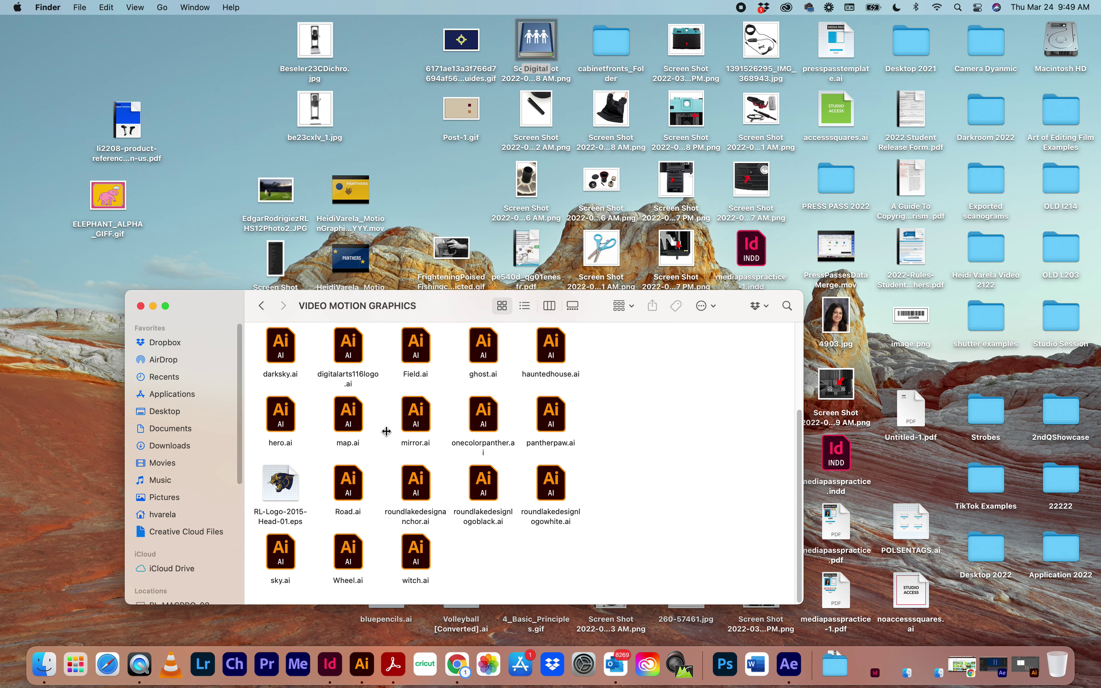
{"action": "left_click", "coordinate": [488, 418]}
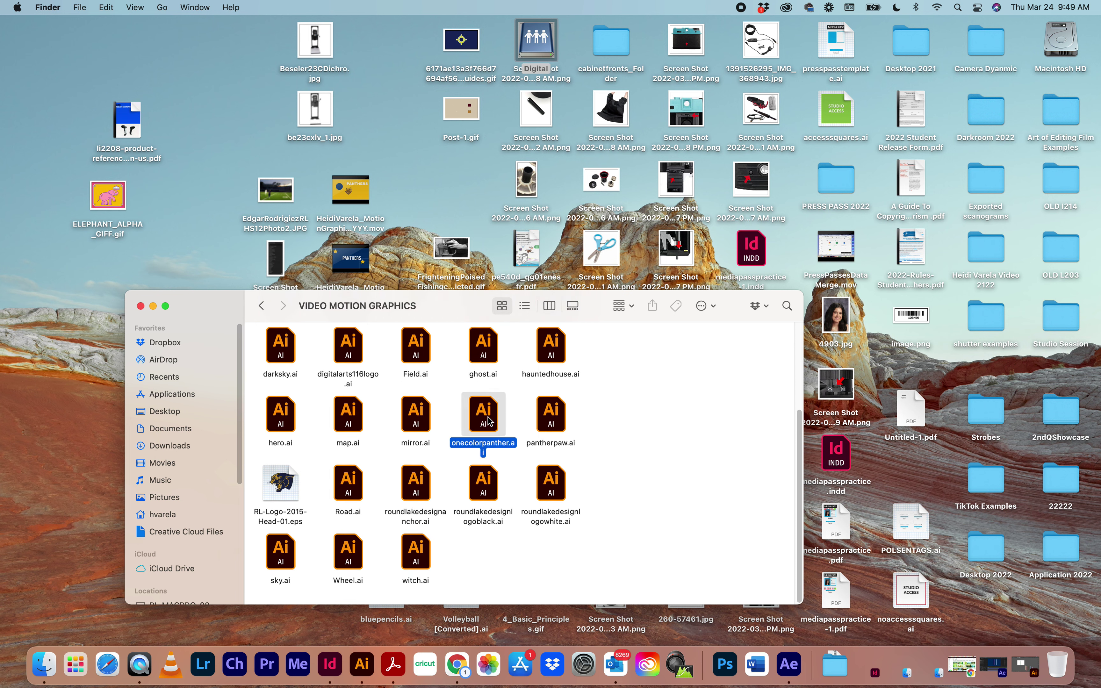
{"action": "left_click", "coordinate": [280, 487]}
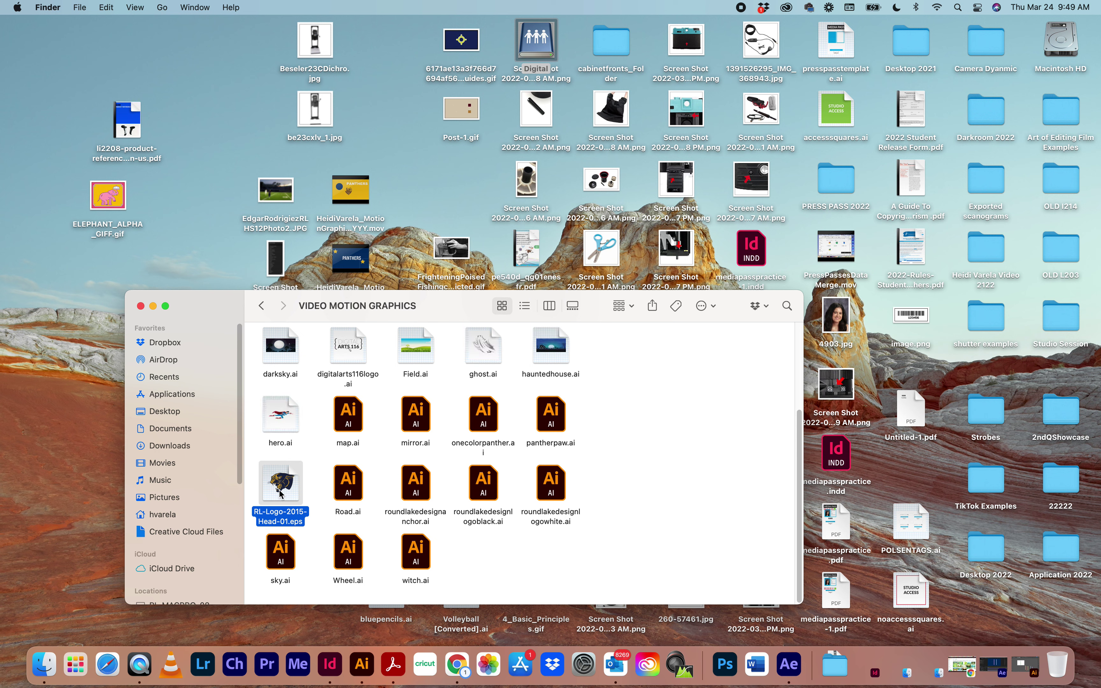
{"action": "left_click", "coordinate": [559, 403]}
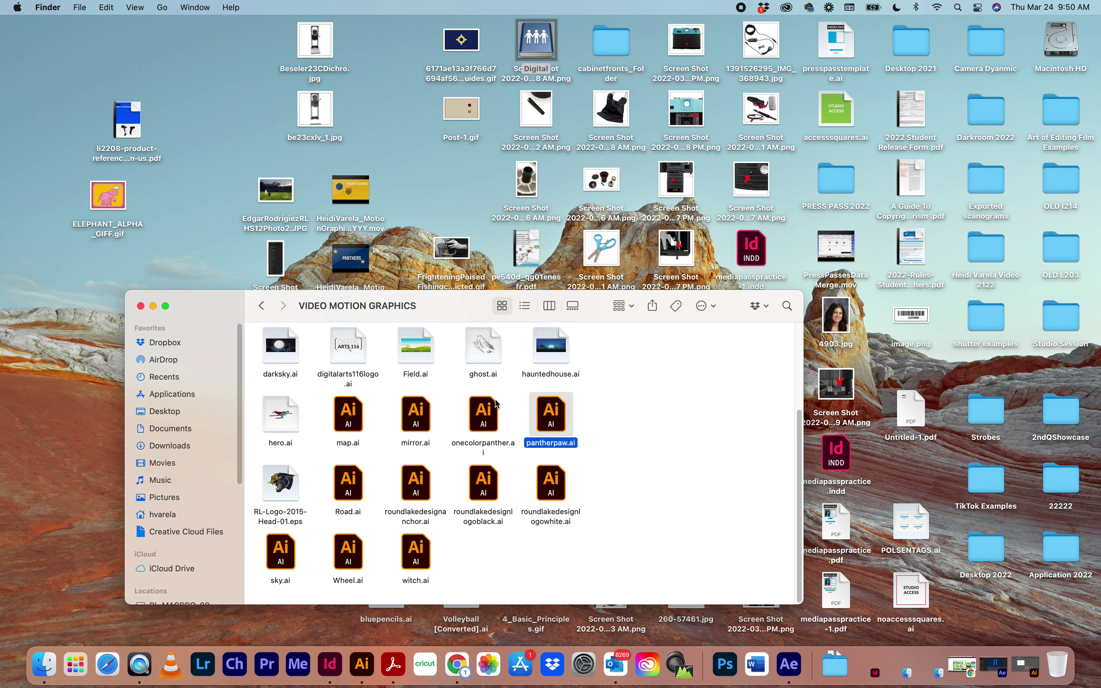
{"action": "scroll", "coordinate": [543, 569], "scroll_direction": "up", "scroll_amount": 3}
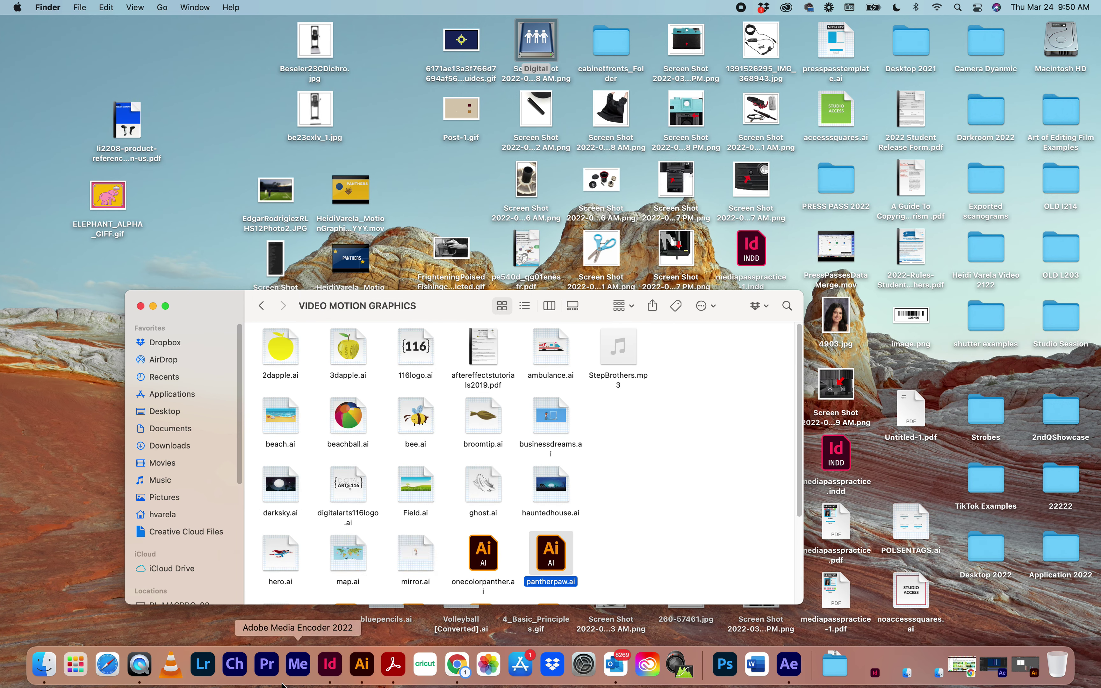
{"action": "right_click", "coordinate": [150, 671]}
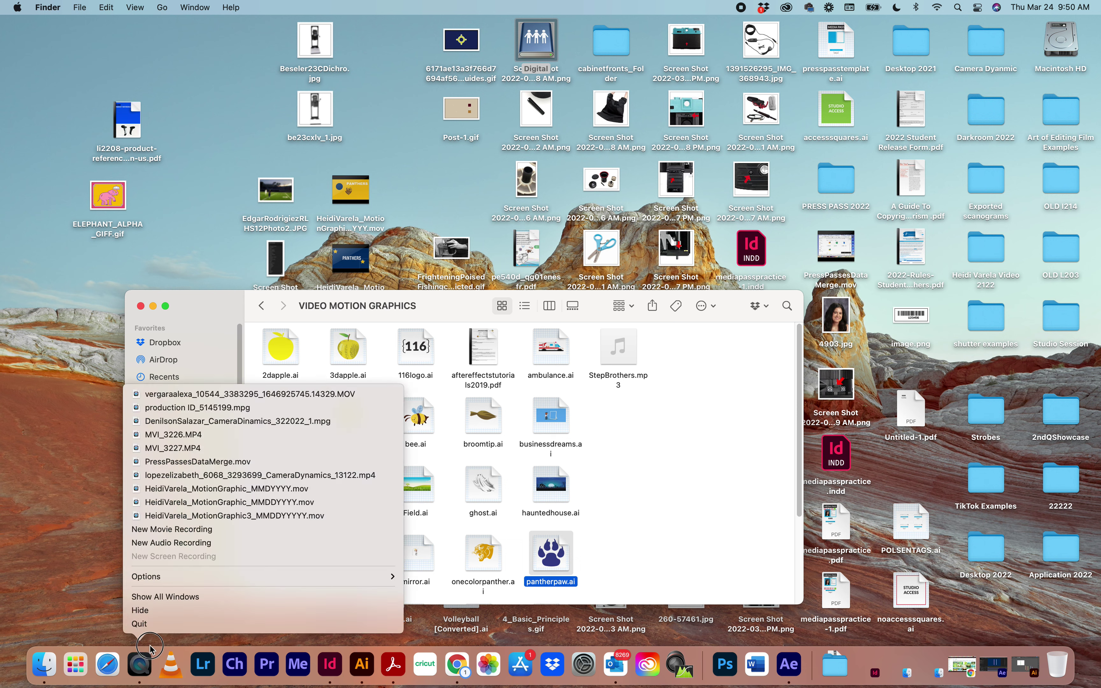